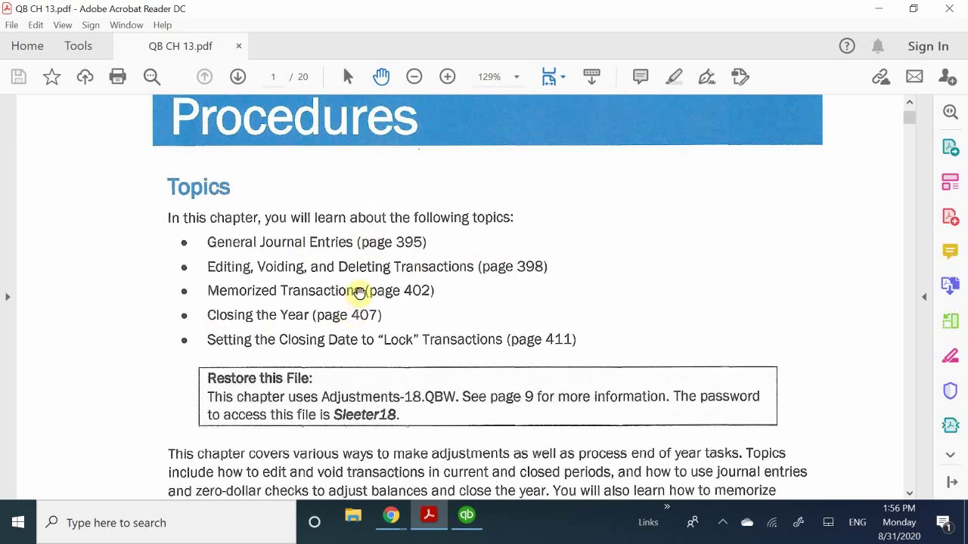
Step: Scroll QB CH 13.pdf down from the Topics list to the General Journal Entries heading
scroll(359, 291, "down", 3)
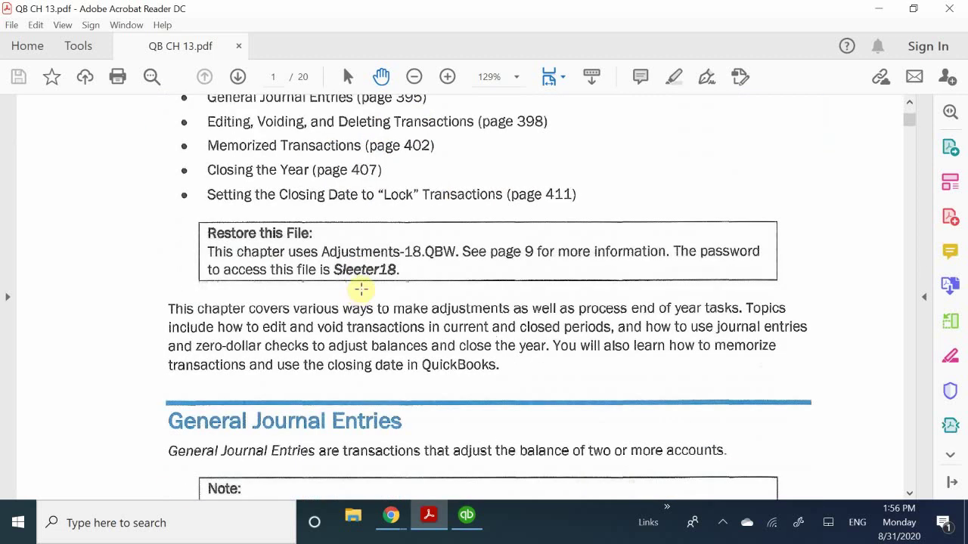
scroll(360, 289, "down", 1)
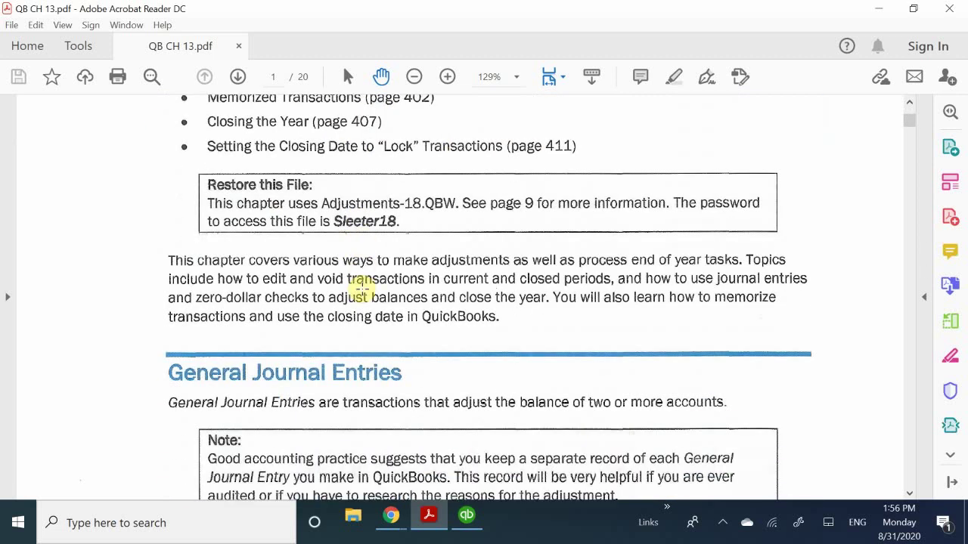
scroll(362, 291, "down", 1)
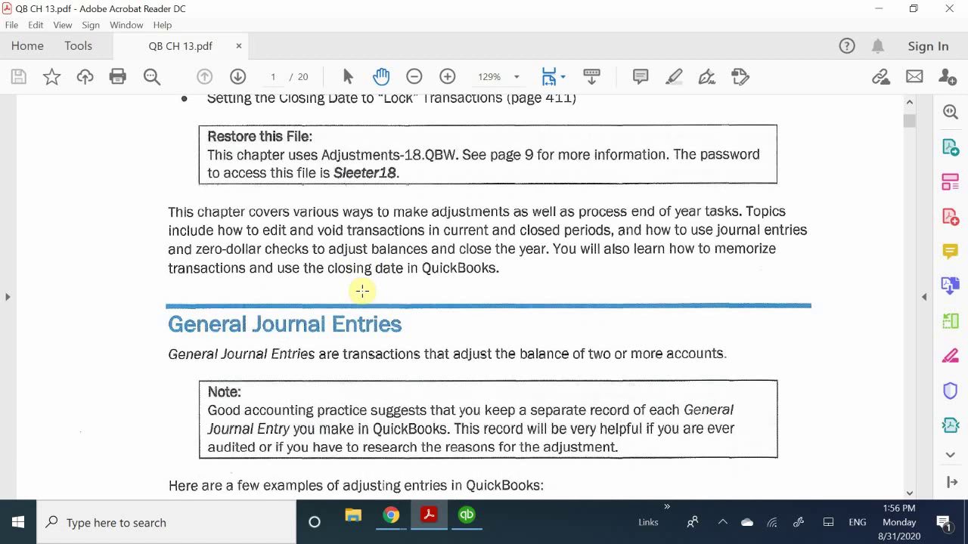
scroll(362, 291, "down", 3)
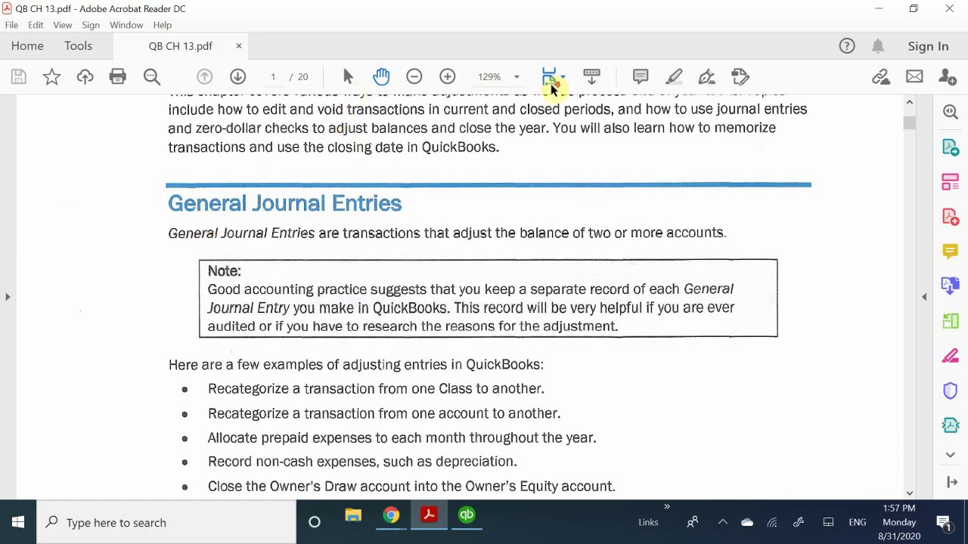
Step: Scroll past the adjusting-entry examples to page 396, Creating a General Journal Entry
scroll(417, 123, "down", 5)
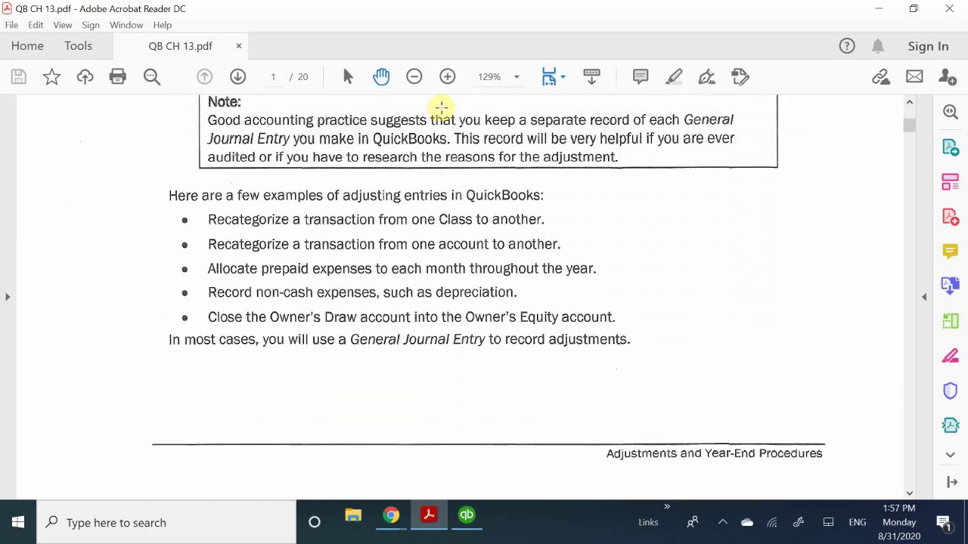
scroll(442, 107, "up", 1)
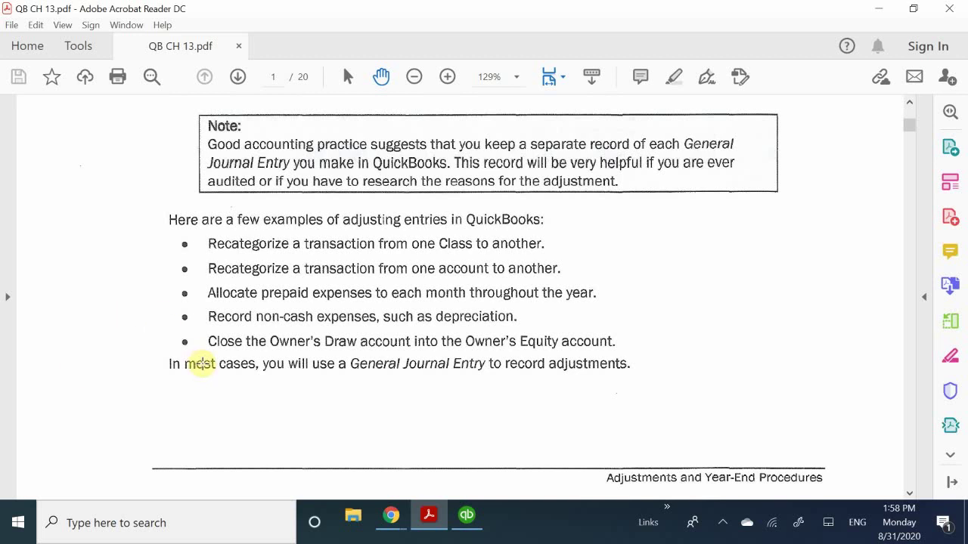
scroll(201, 363, "down", 8)
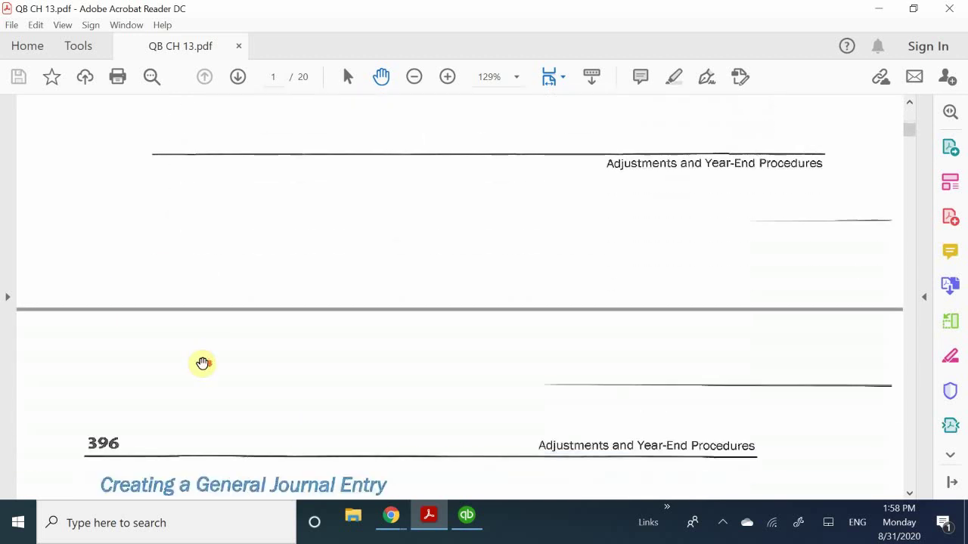
Step: Scroll through Steps 1–8 to the Figure 13-1 General Journal Entry example on page 3
scroll(203, 363, "down", 8)
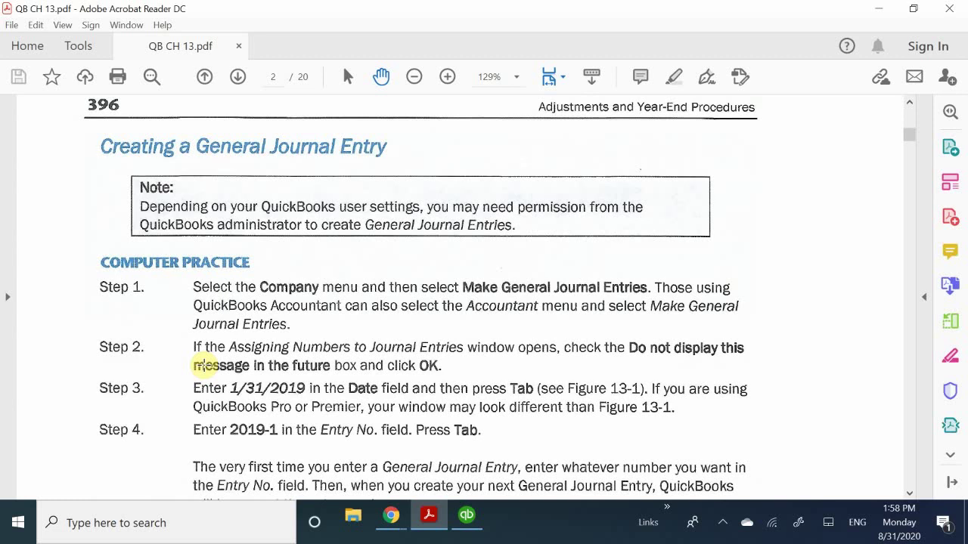
scroll(203, 364, "down", 7)
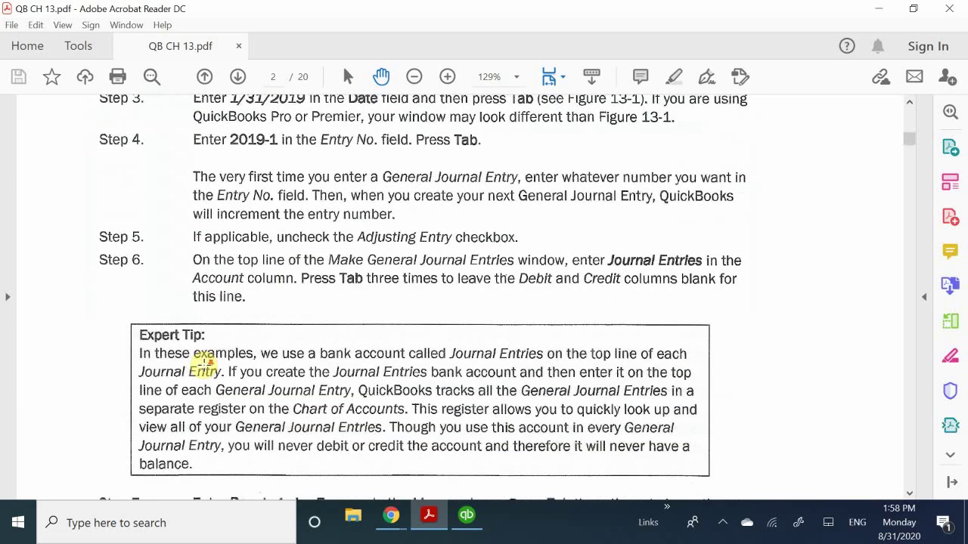
scroll(205, 362, "down", 6)
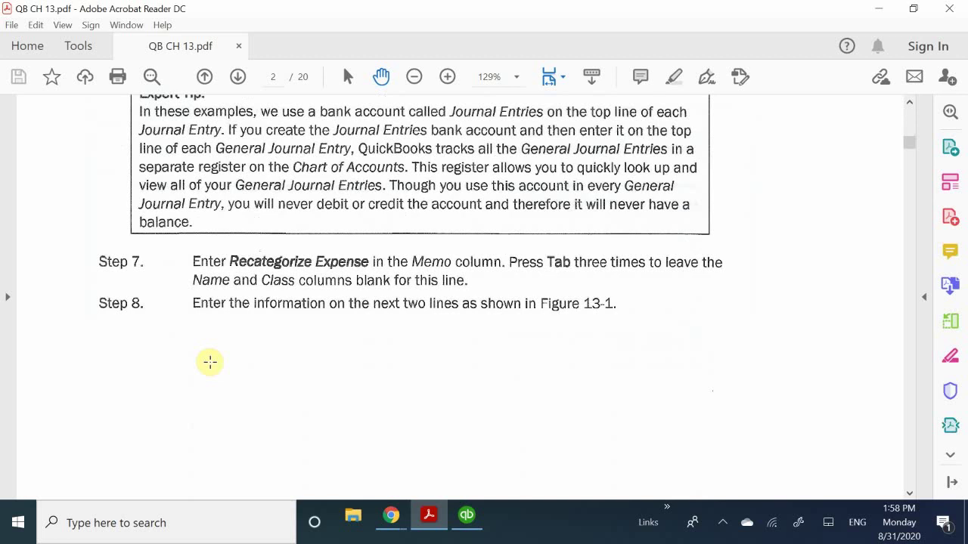
scroll(212, 362, "down", 13)
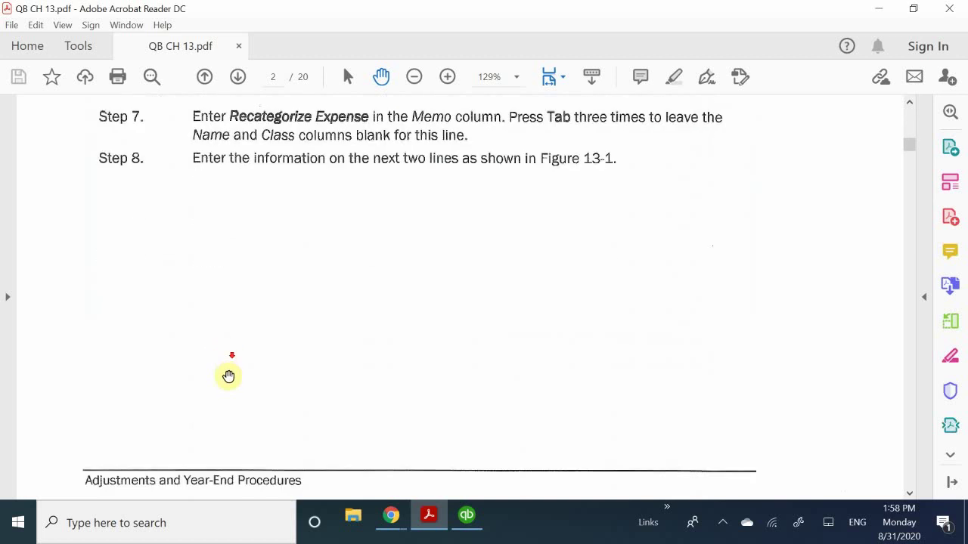
scroll(307, 355, "down", 5)
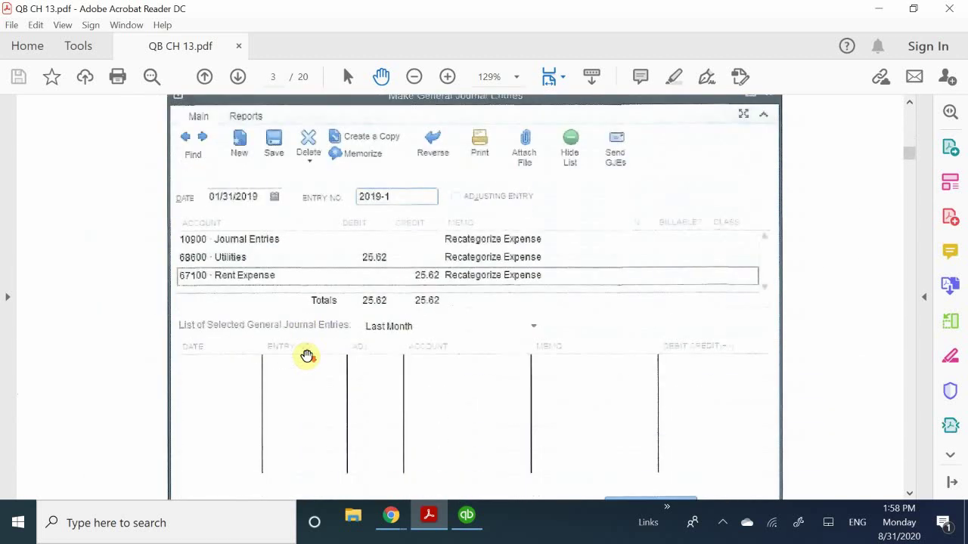
scroll(307, 355, "up", 1)
scroll(307, 355, "down", 3)
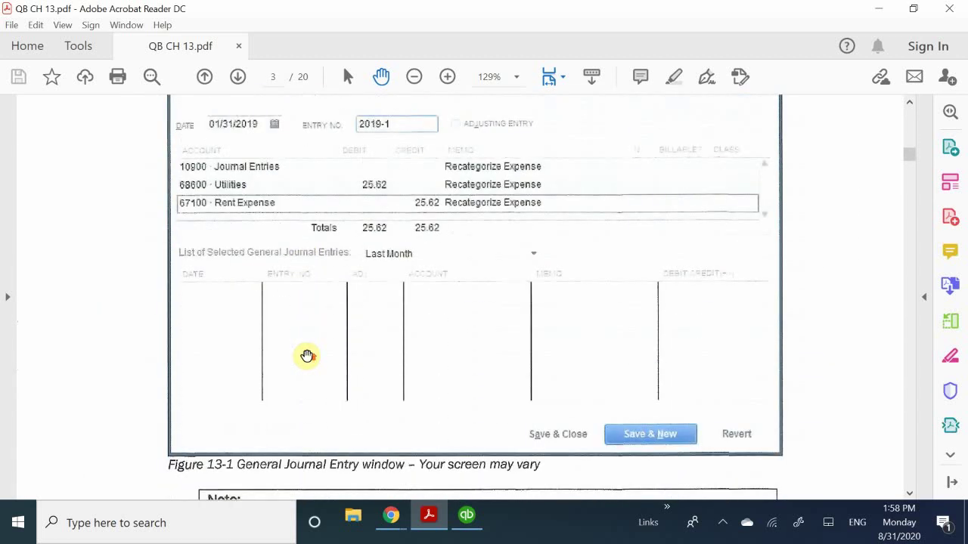
scroll(307, 355, "up", 3)
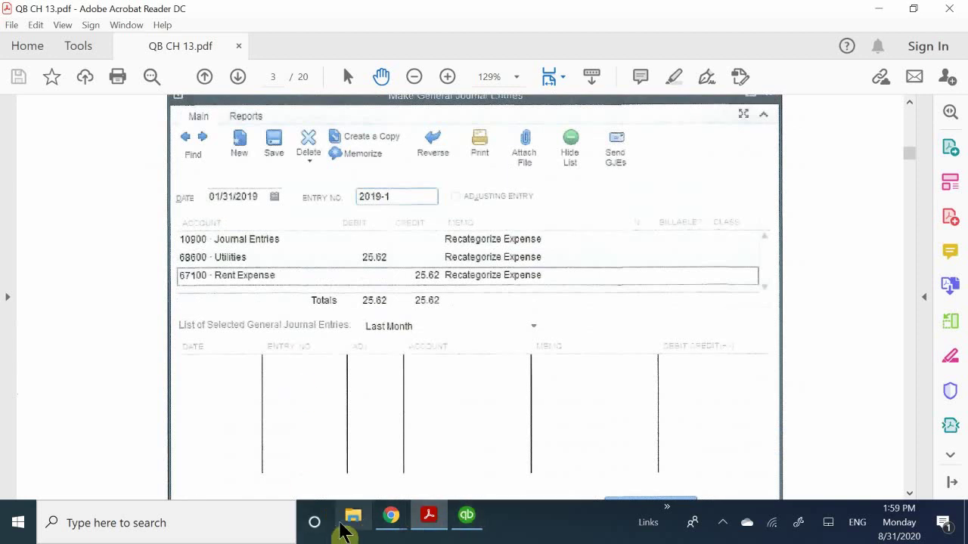
Step: Open the 10900 · Journal Entries register from the QuickBooks Chart of Accounts
left_click(467, 517)
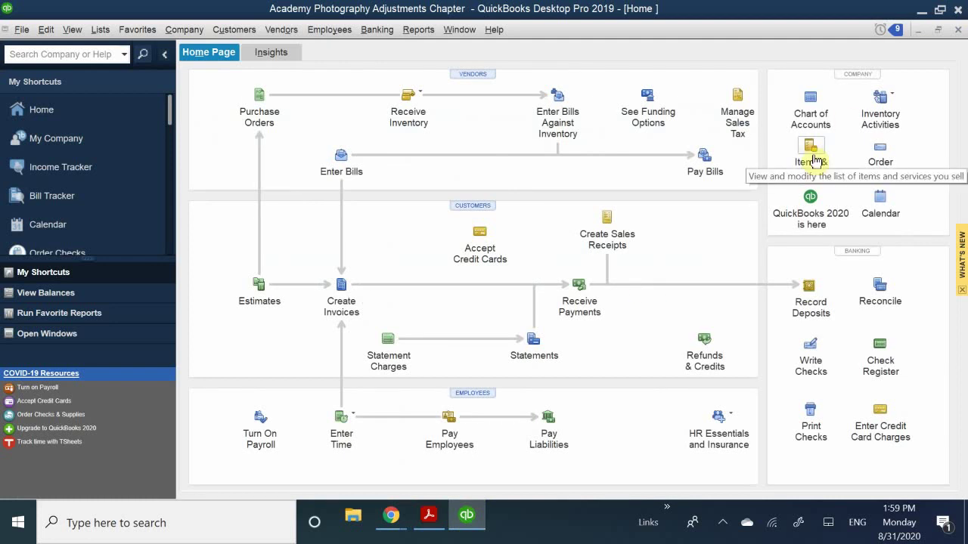
left_click(818, 118)
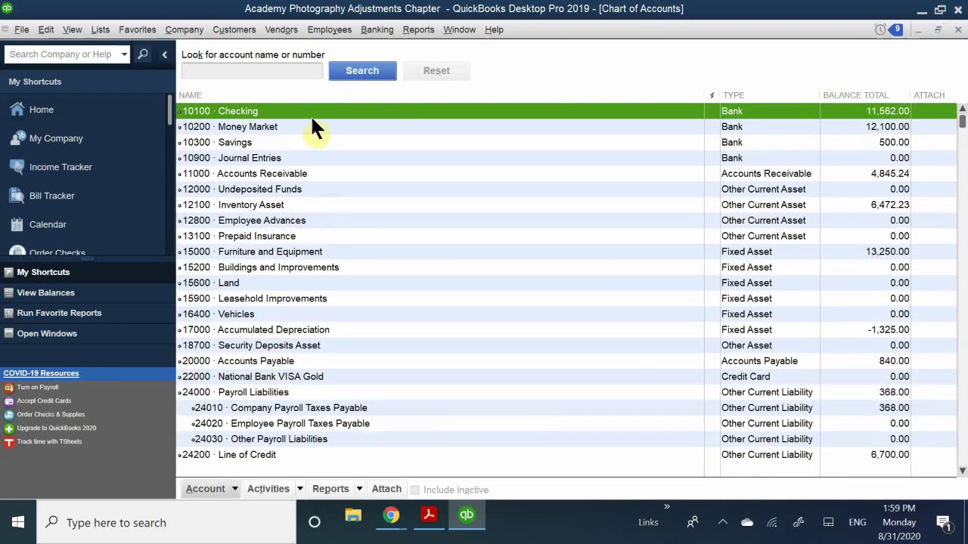
left_click(250, 156)
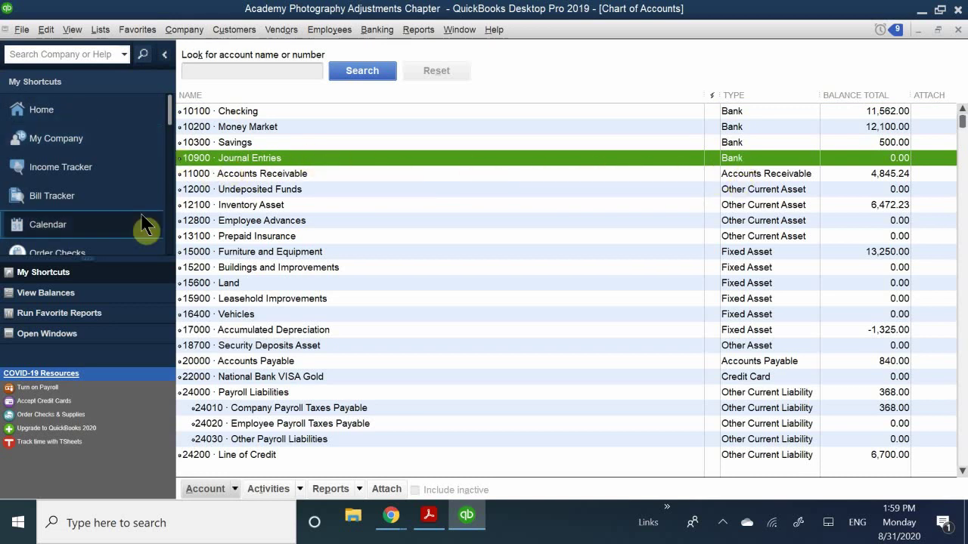
double_click(316, 157)
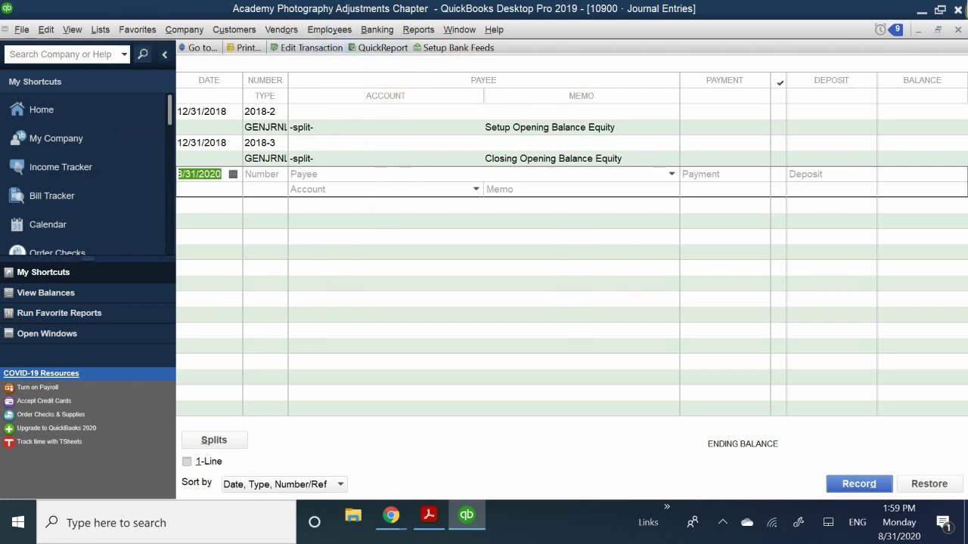
left_click(958, 28)
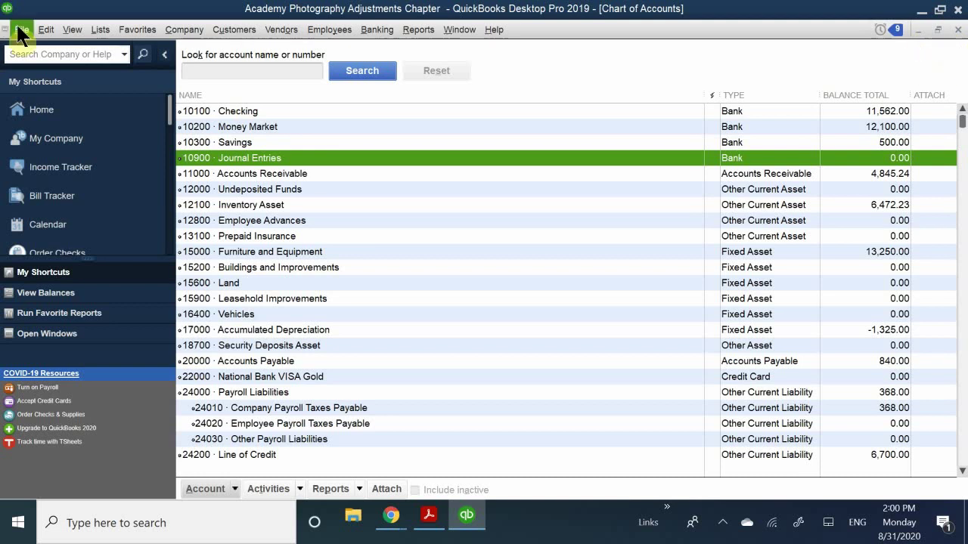
Step: Start Company > Make General Journal Entries and permanently dismiss the auto-numbering notice
left_click(187, 32)
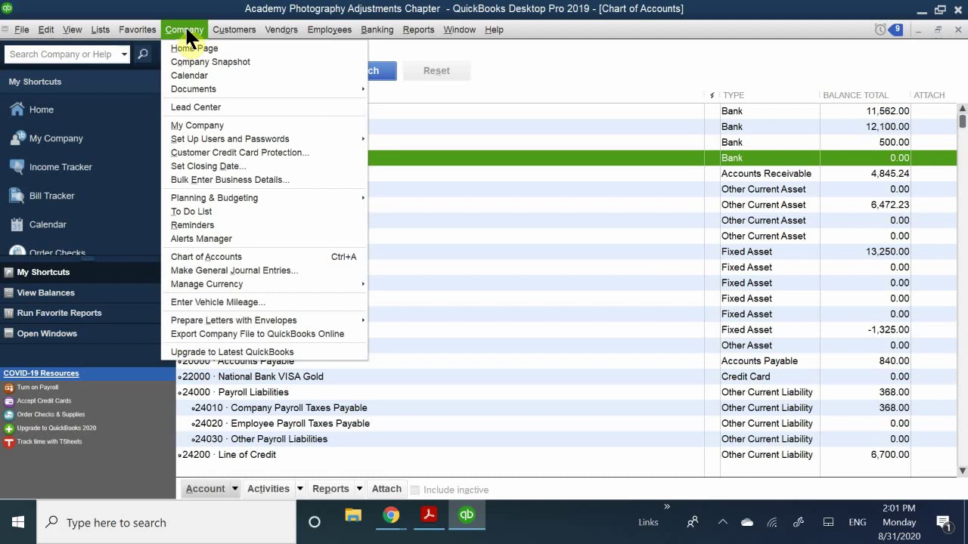
left_click(199, 271)
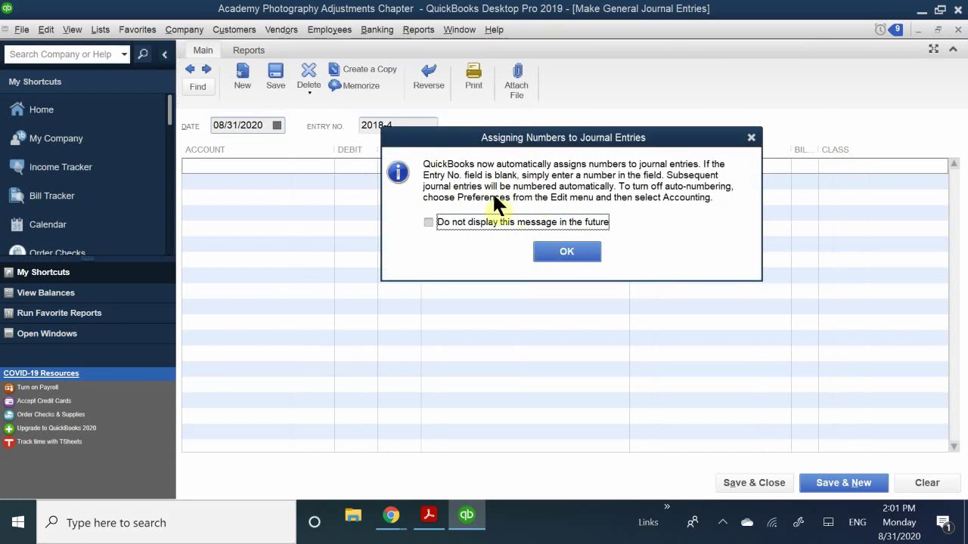
left_click(510, 222)
left_click(563, 249)
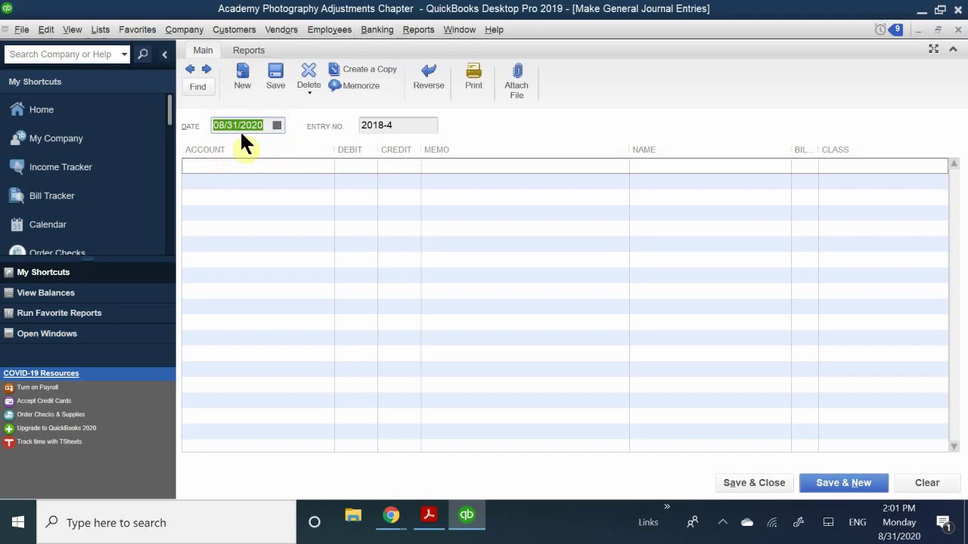
Step: Page the entry-date calendar back to January 2019
left_click(430, 520)
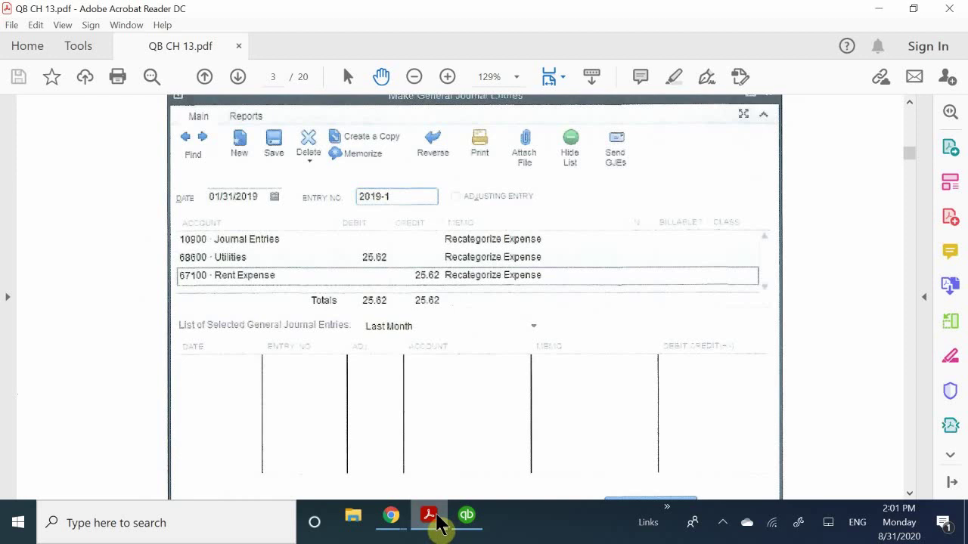
left_click(441, 522)
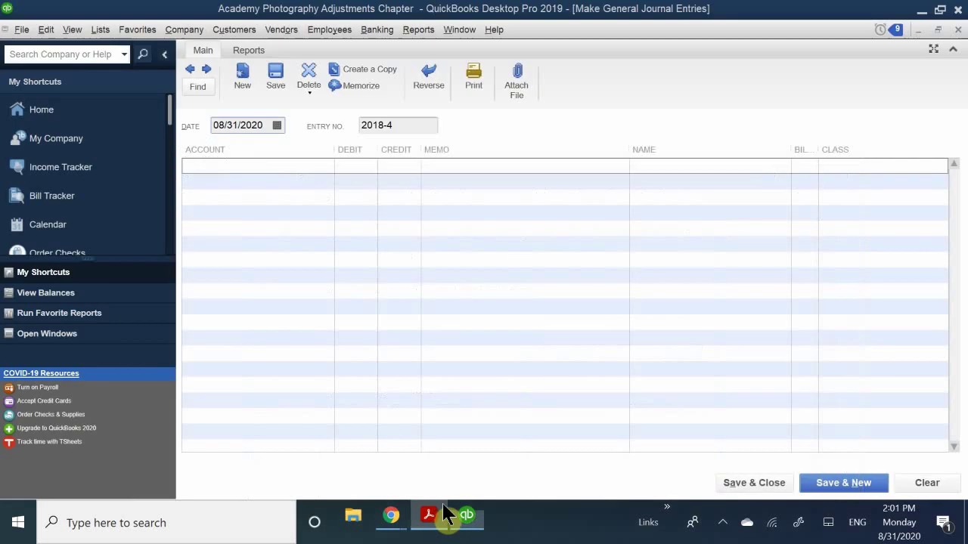
left_click(277, 125)
left_click(226, 149)
left_click(222, 149)
left_click(222, 149)
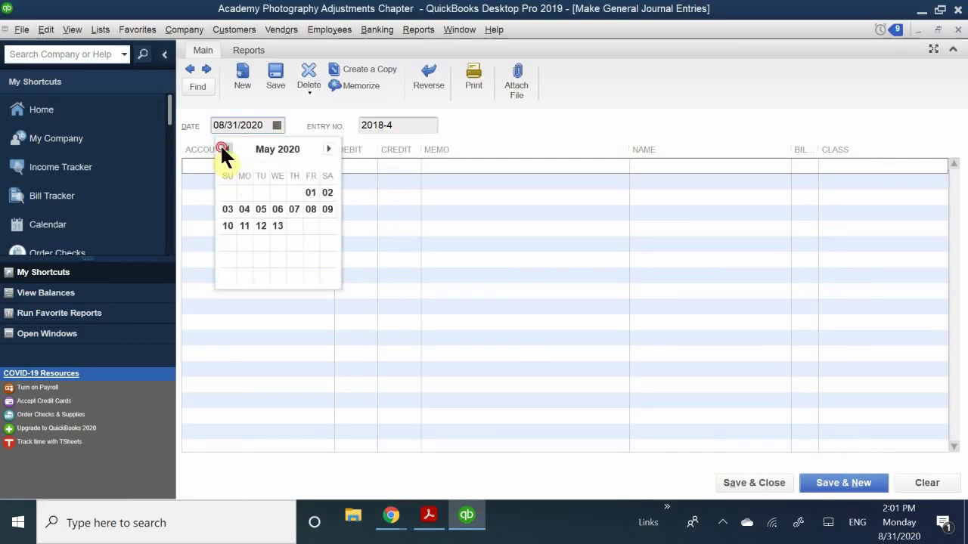
left_click(221, 149)
left_click(222, 149)
left_click(221, 149)
left_click(222, 149)
left_click(222, 149)
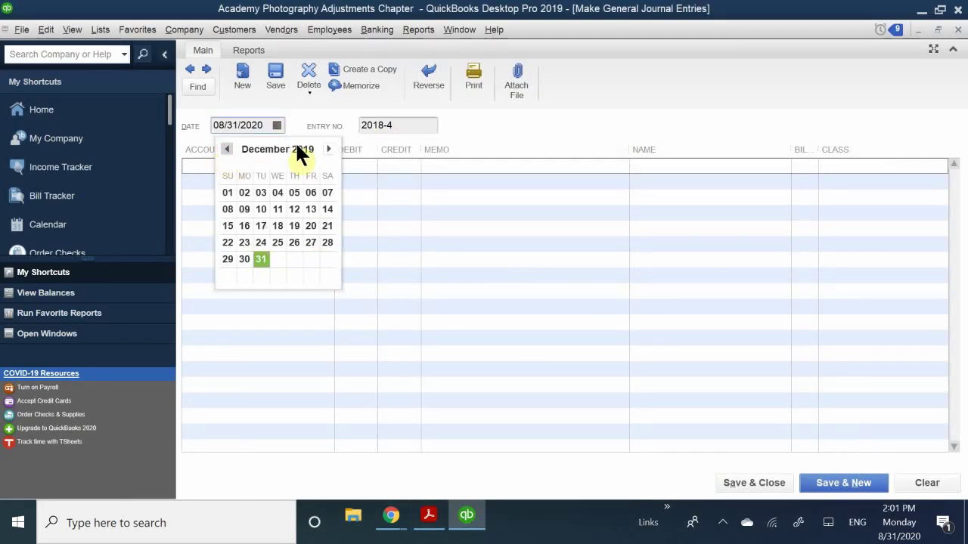
left_click(328, 149)
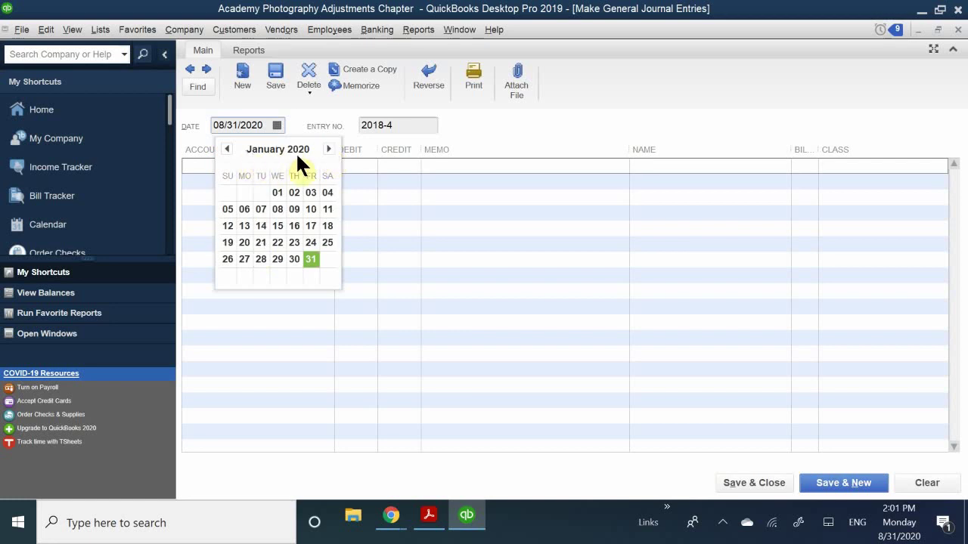
left_click(225, 149)
left_click(225, 149)
left_click(225, 149)
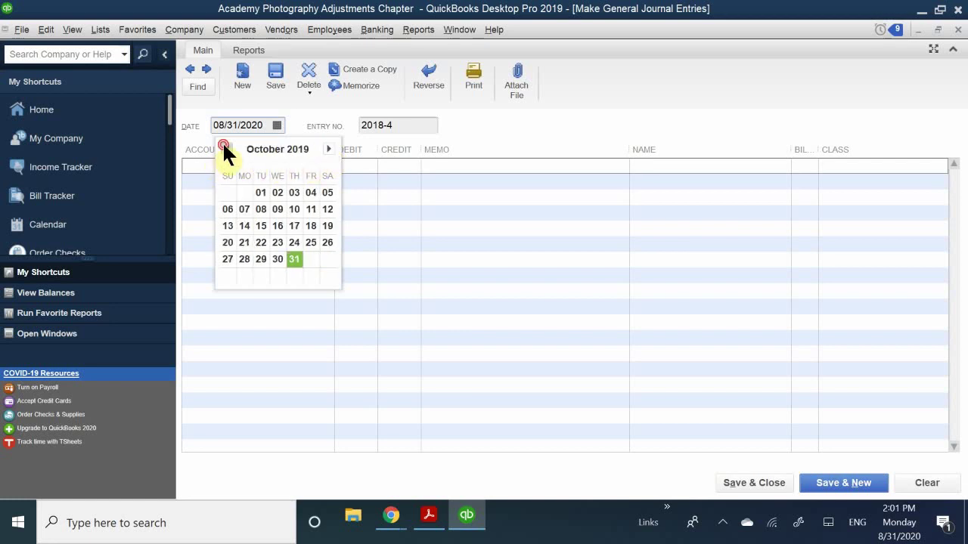
left_click(224, 147)
left_click(224, 147)
left_click(224, 148)
left_click(223, 148)
left_click(223, 147)
left_click(224, 147)
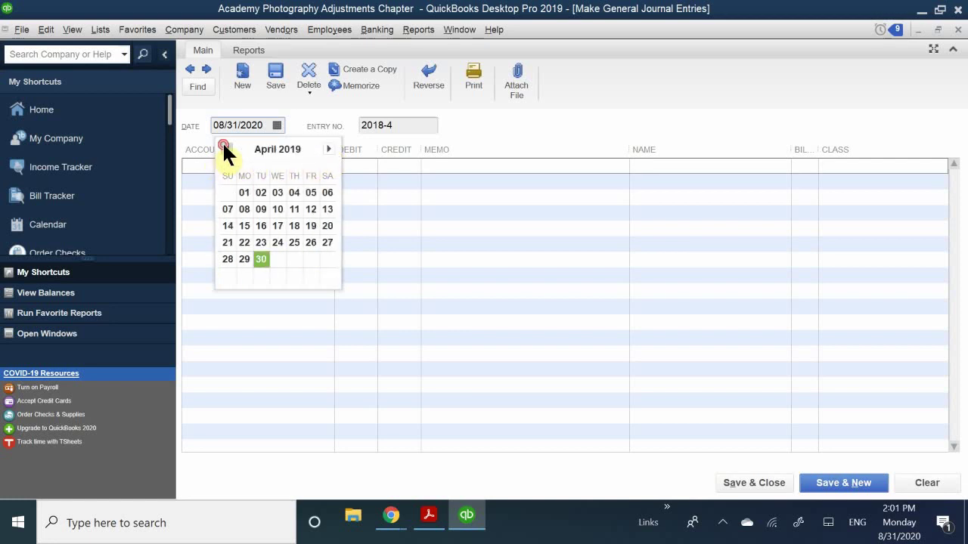
left_click(224, 147)
left_click(224, 147)
left_click(224, 147)
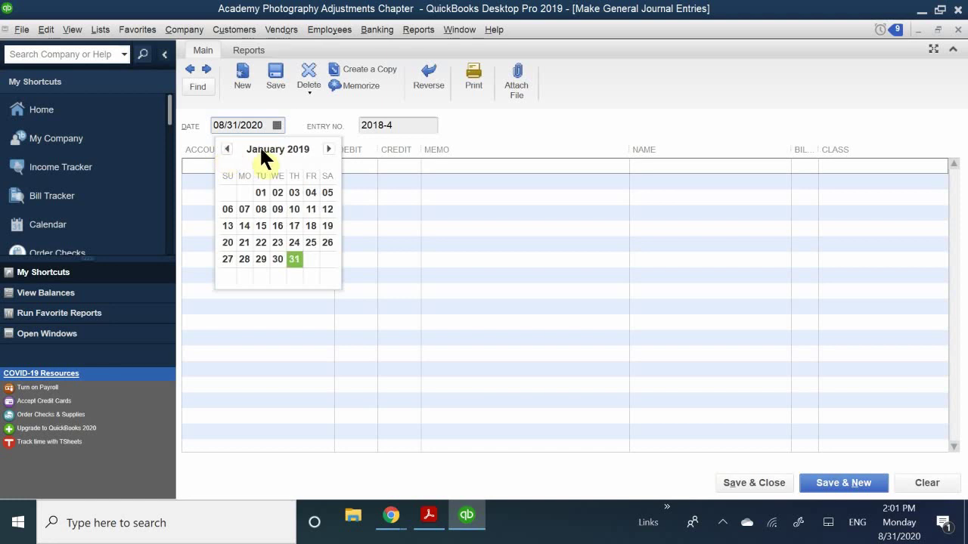
Step: Pick 01/31/2019 as the entry date and select the old 2018-4 entry number
left_click(294, 258)
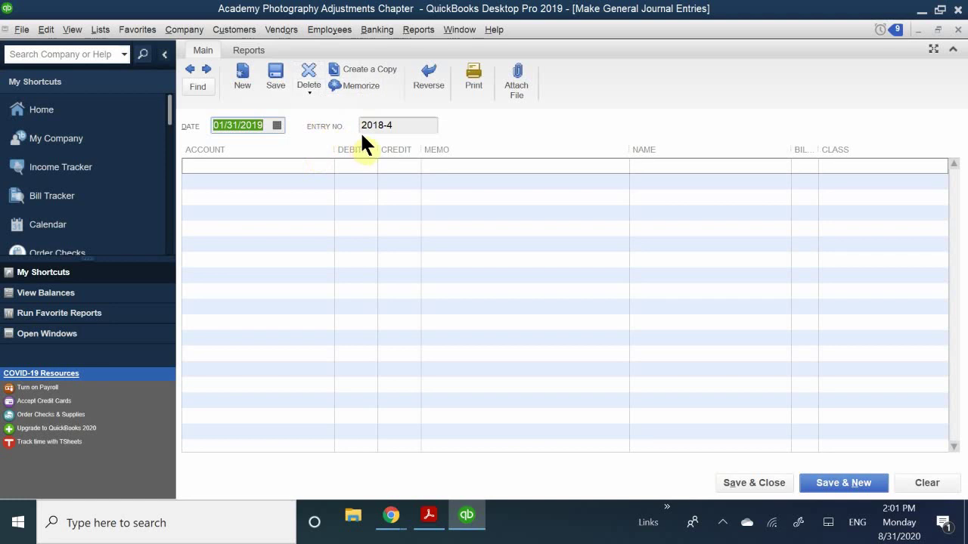
left_click(403, 127)
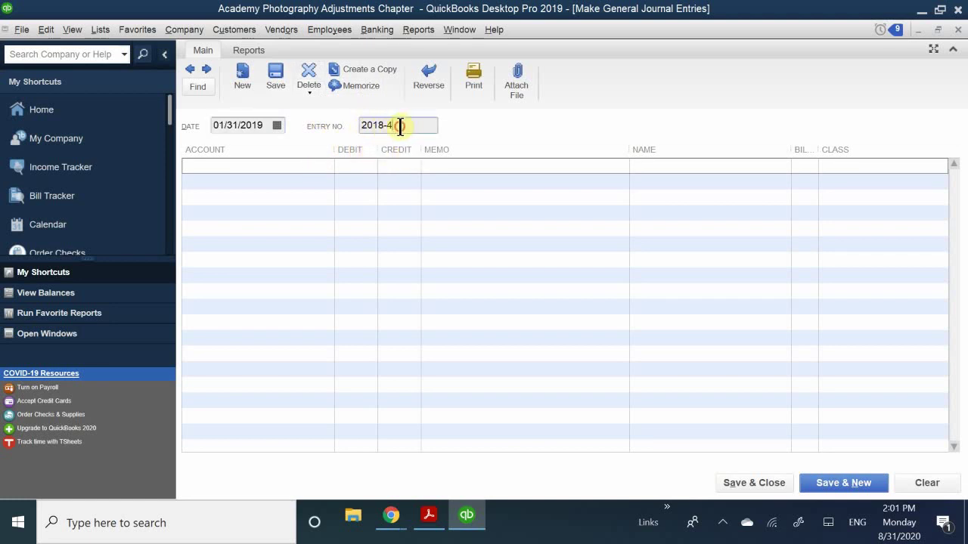
left_click_drag(399, 125, 316, 140)
Step: Enter 2019-1 as the entry number and give line one the account 10900 · Journal Entries
type("2019-1")
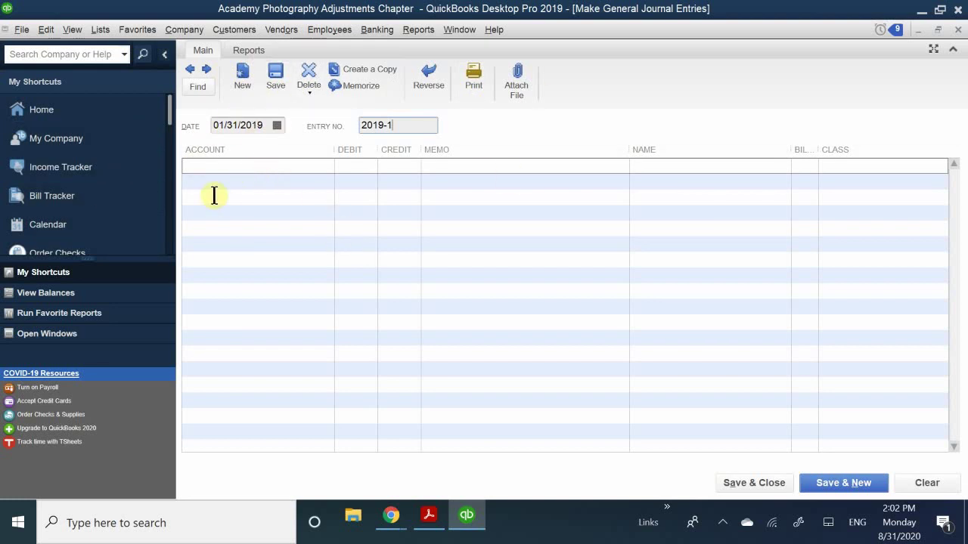
left_click(218, 168)
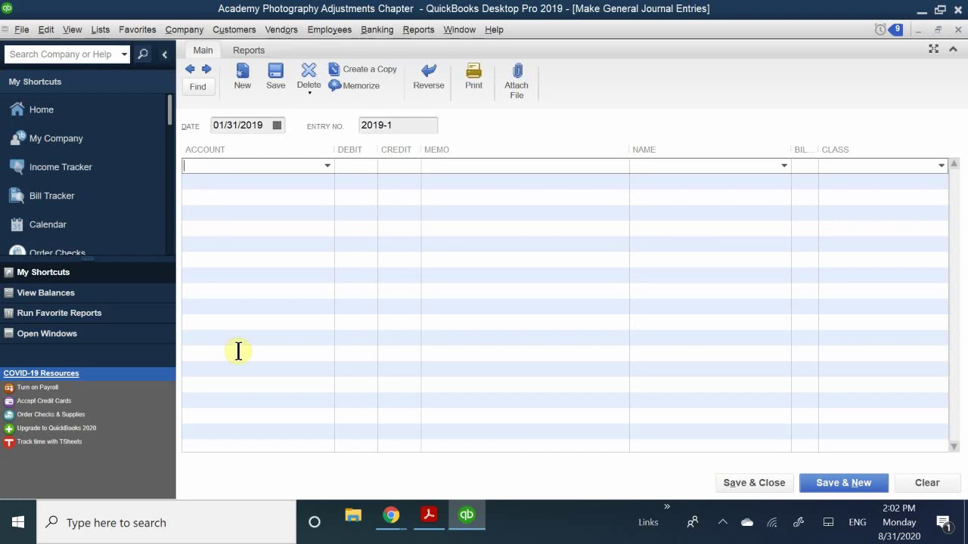
type("Journal Entries")
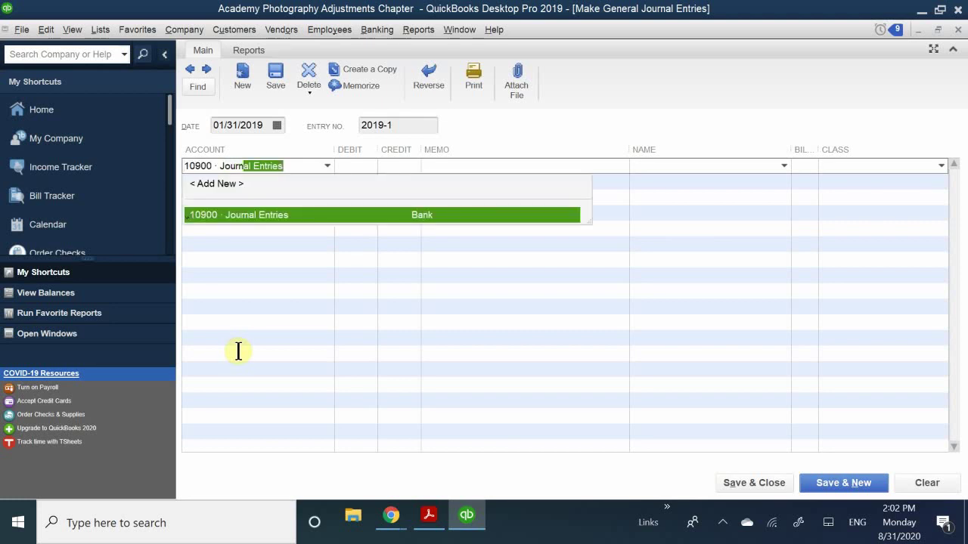
left_click(277, 214)
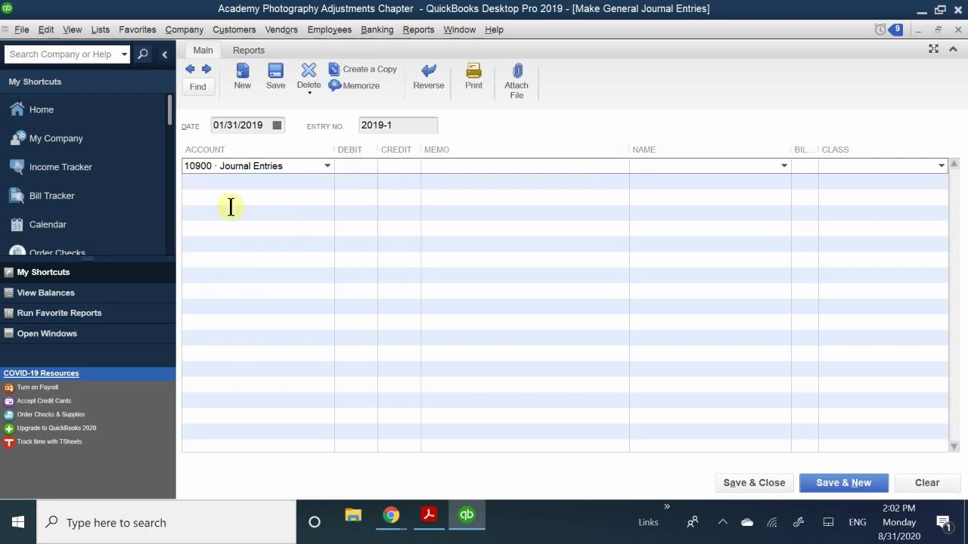
left_click(218, 180)
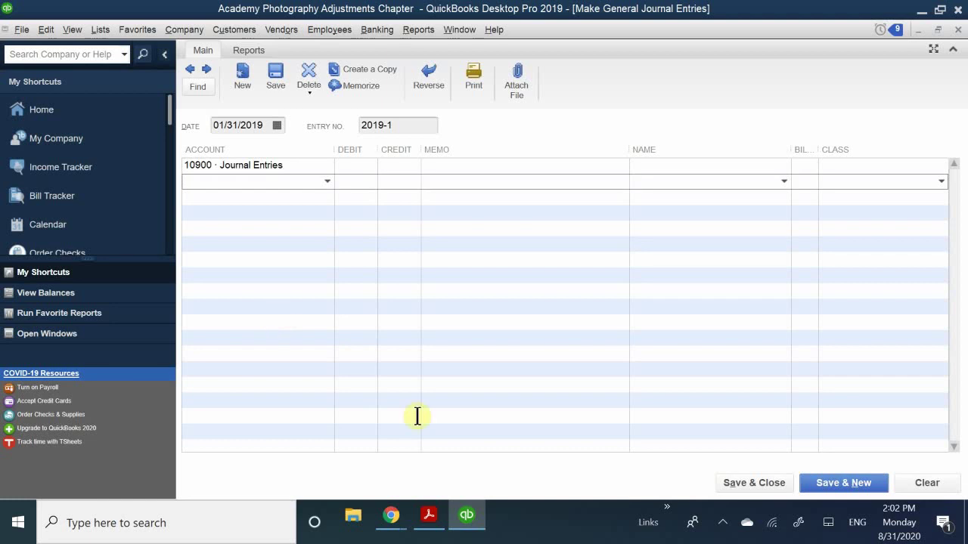
mouse_move(463, 519)
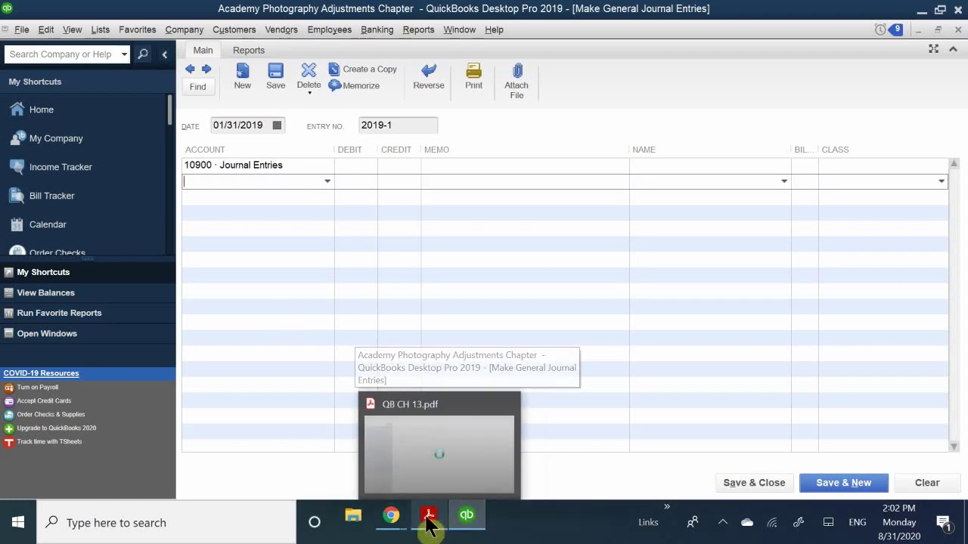
left_click(432, 434)
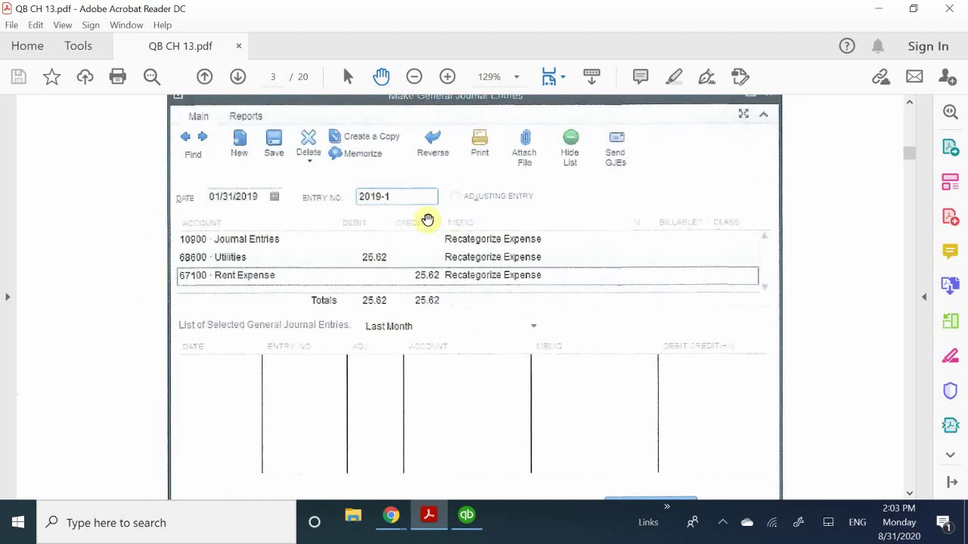
left_click(467, 518)
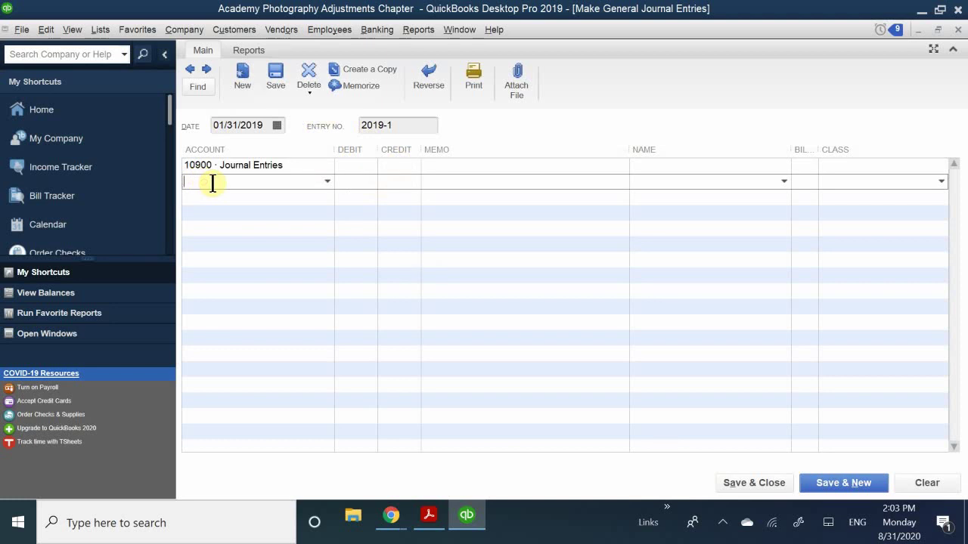
Step: Set the second and third lines' accounts to 68600 · Utilities and 67100 · Rent Expense
type("y")
type("t")
key("BackSpace")
key("BackSpace")
key("BackSpace")
type("12000")
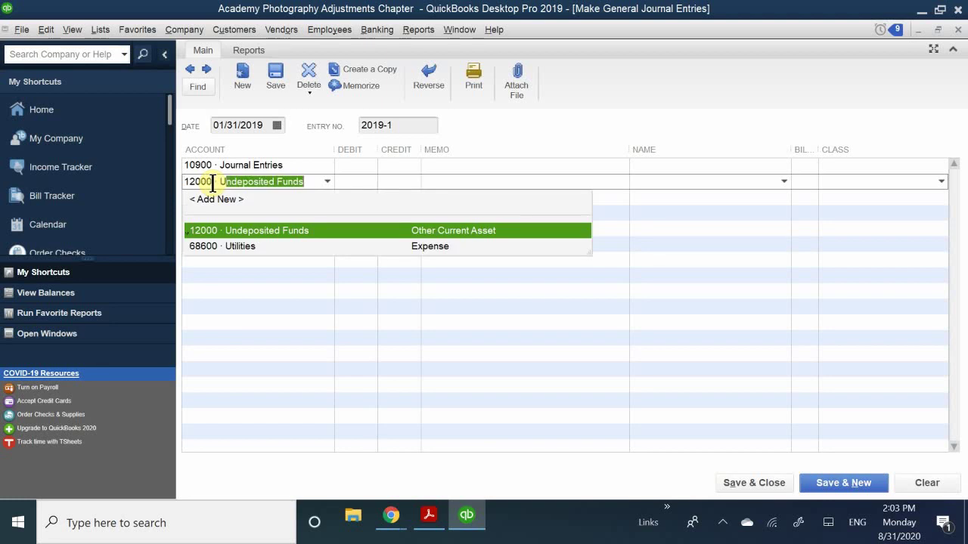
type("t")
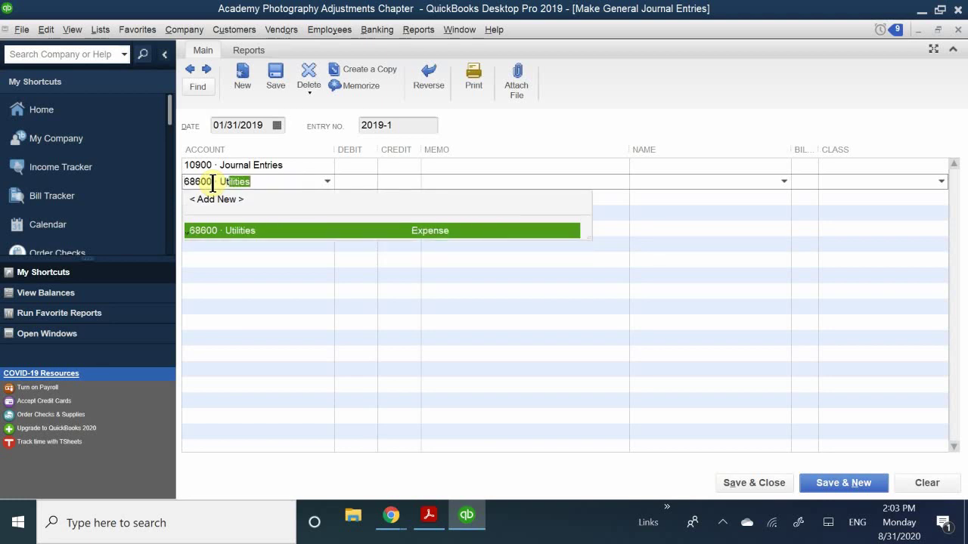
left_click(216, 227)
left_click(225, 196)
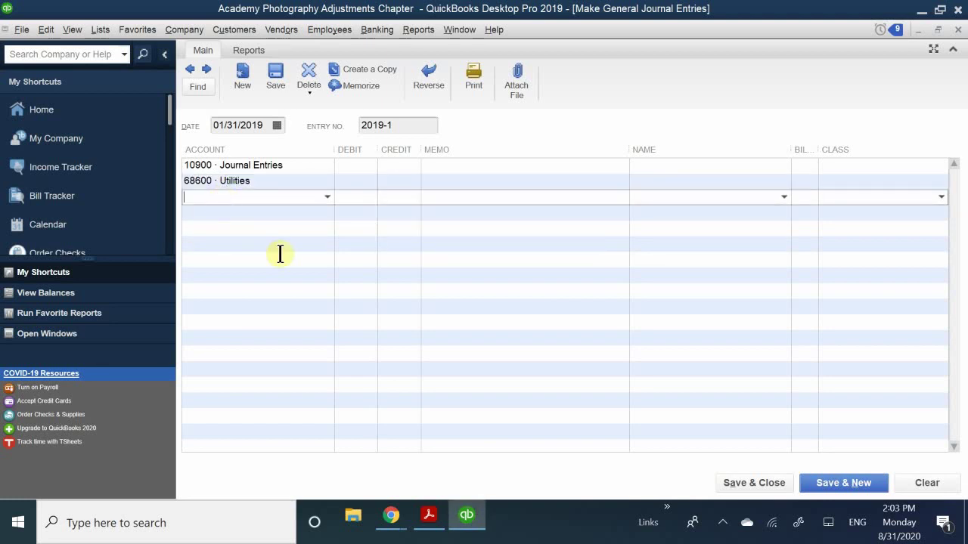
type("rent")
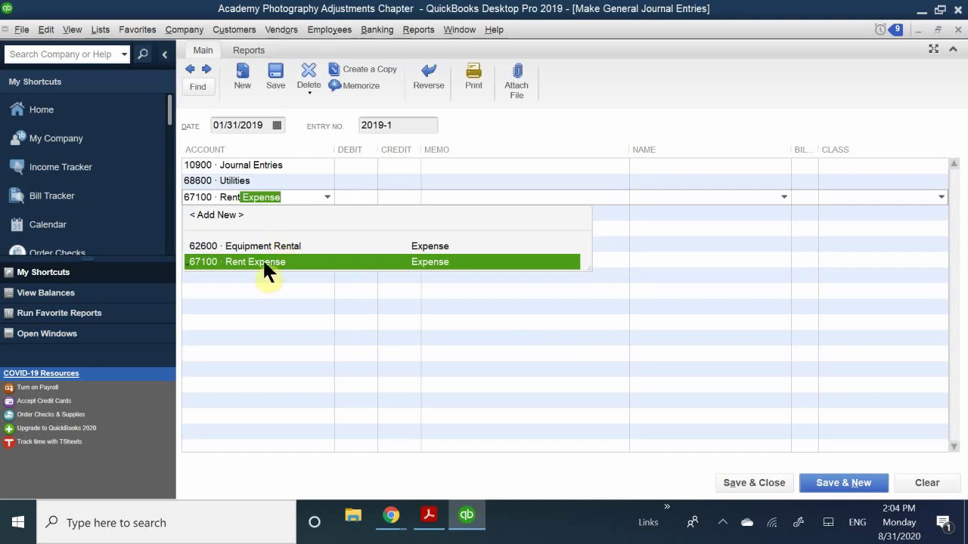
left_click(264, 262)
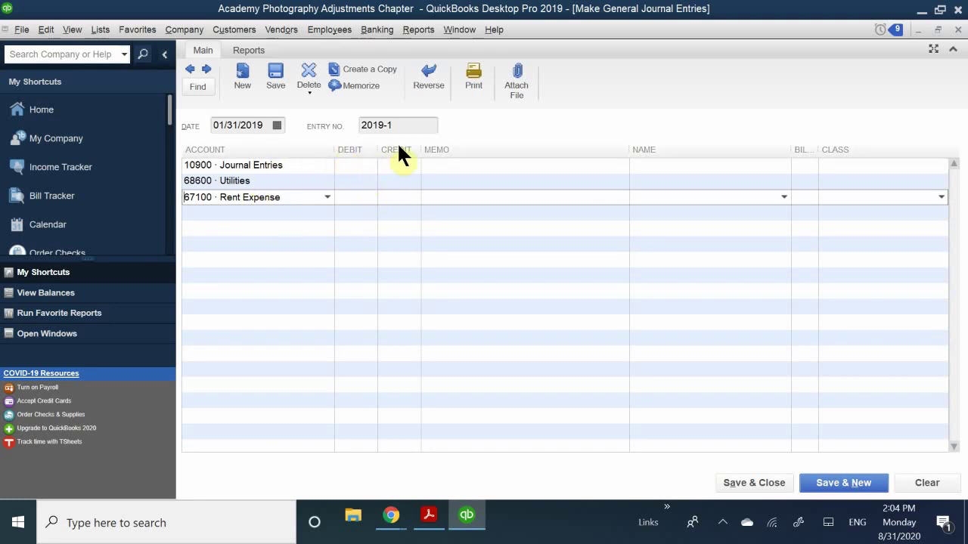
Step: Enter a 25.62 debit on Utilities and a 25.62 credit on Rent Expense
left_click(436, 167)
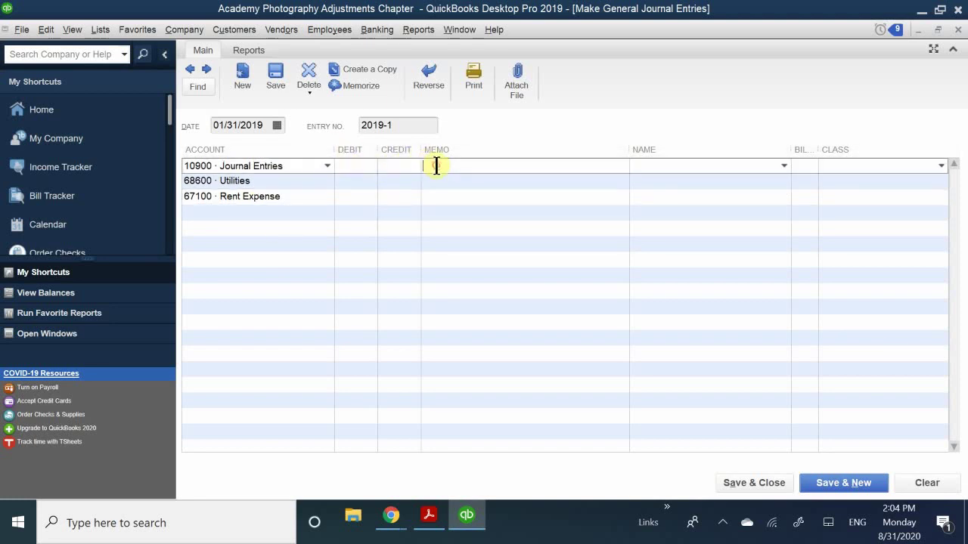
left_click(351, 182)
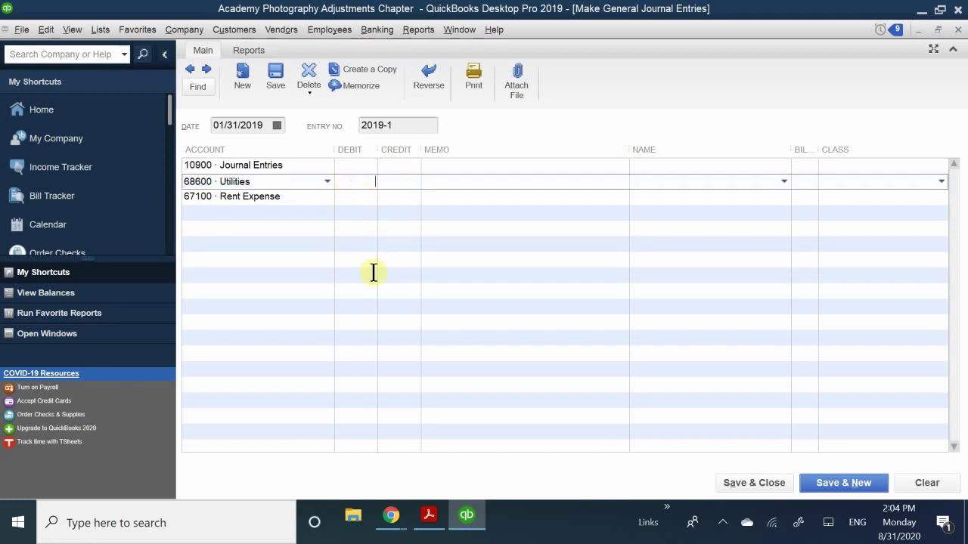
type("25.62")
left_click(406, 198)
type("25")
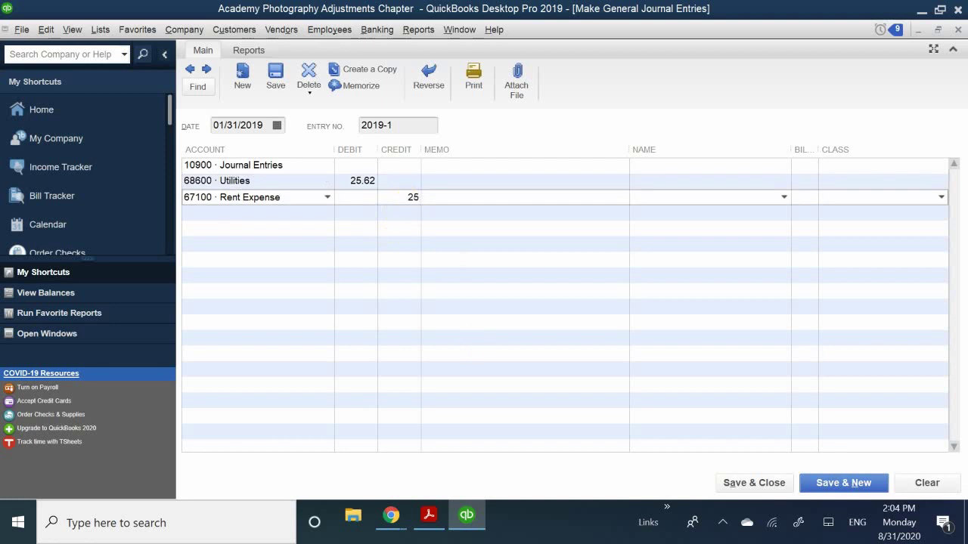
type(".62")
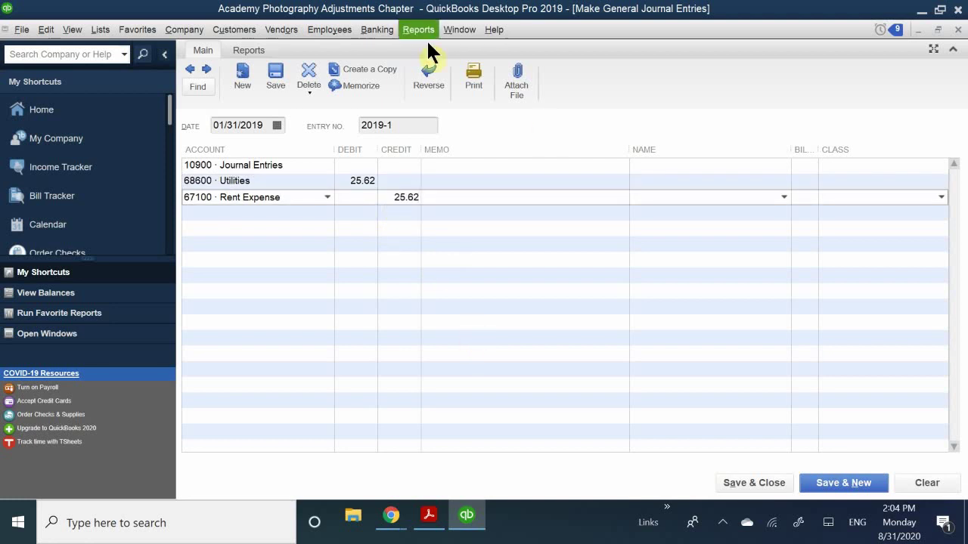
left_click(444, 165)
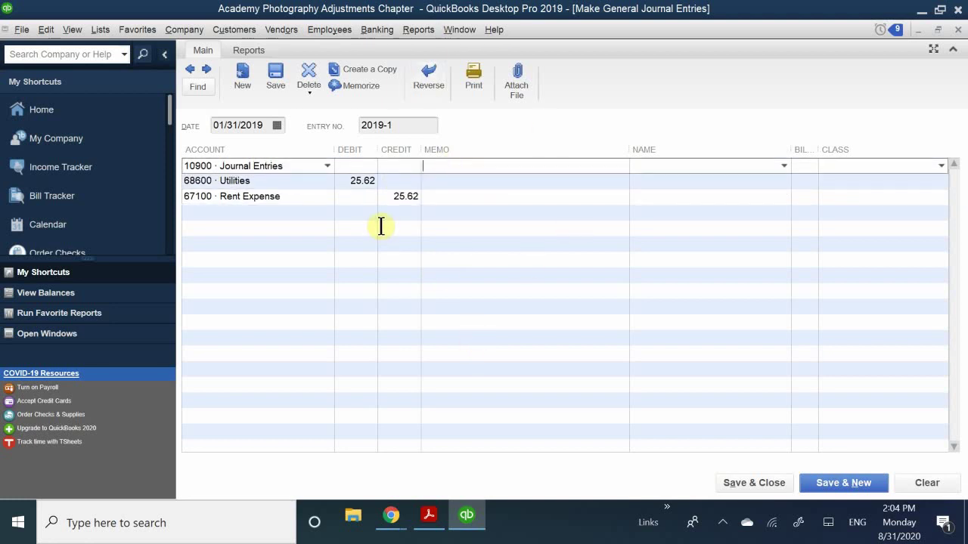
Step: Memo the first line 'Recategorize Expense' and the Utilities line 'Recategorize Expenses'
type("Recate")
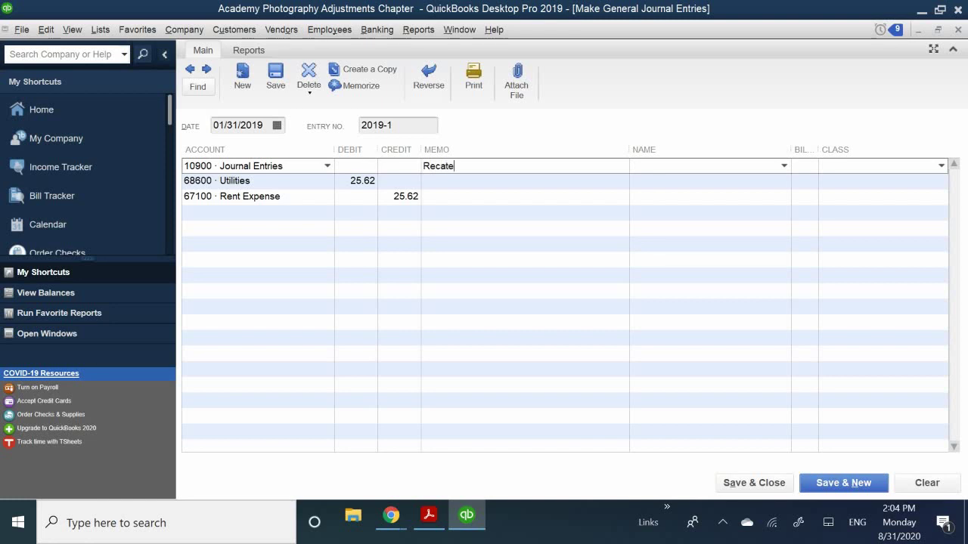
type("gorize Expense")
left_click(456, 181)
type("re")
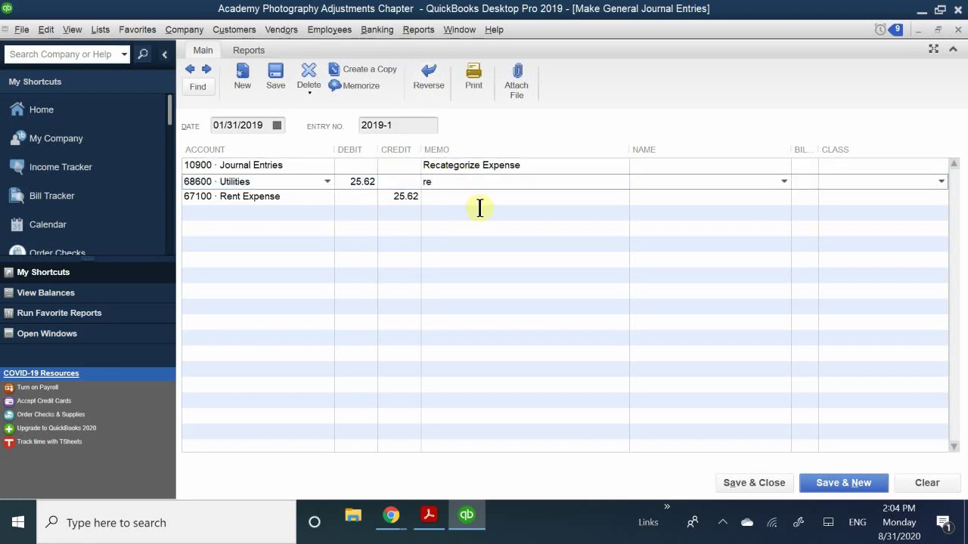
key("BackSpace")
key("BackSpace")
type("Recategoti")
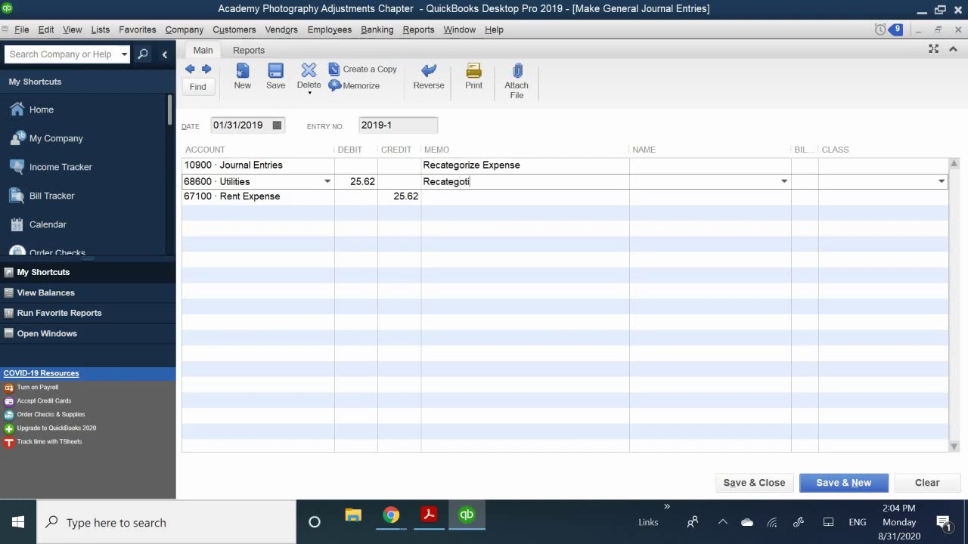
key("BackSpace")
key("BackSpace")
type("rize Expenses")
Step: Enter the memo 'Recategorize Expenses' on the Rent Expense line
left_click(461, 197)
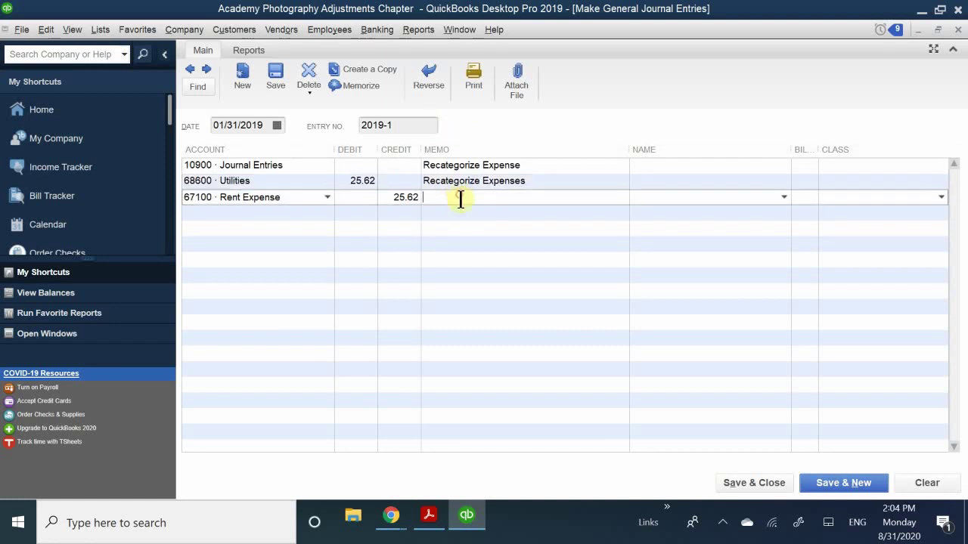
type("RE")
key("BackSpace")
type("E")
key("BackSpace")
type("ecategorize ")
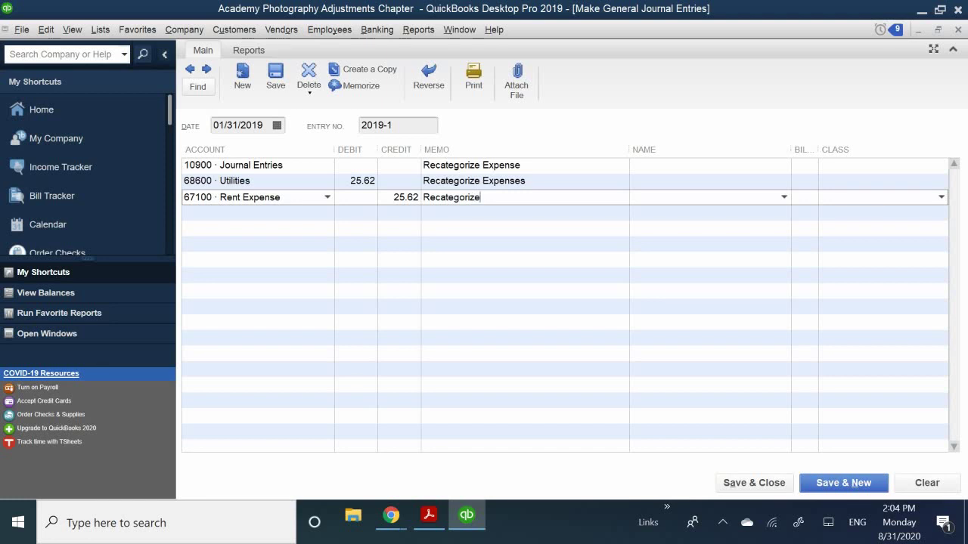
type("Expenses")
Step: Change the Utilities debit from 25.62 to 25.92, leaving a 0.30 credit on a fourth line
left_click(355, 181)
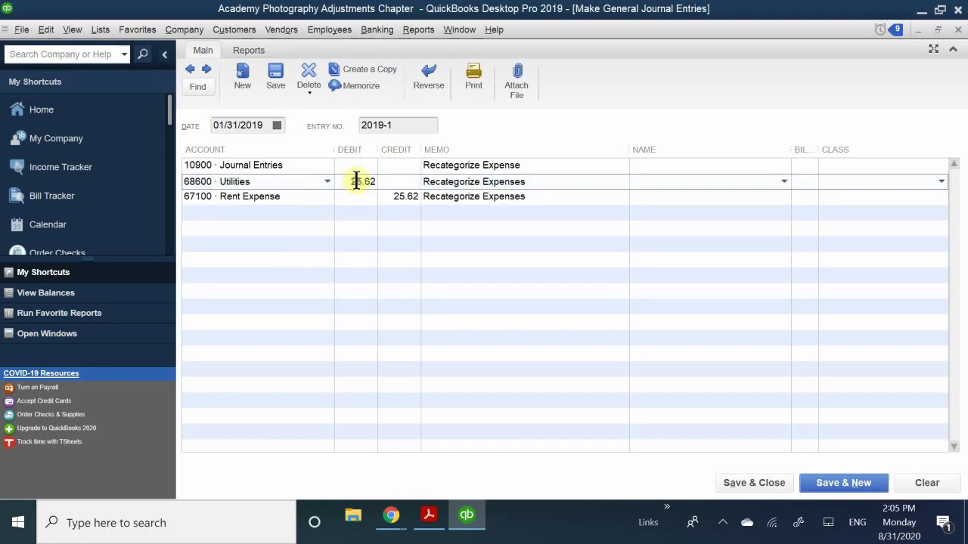
left_click_drag(350, 181, 401, 185)
type("25.92")
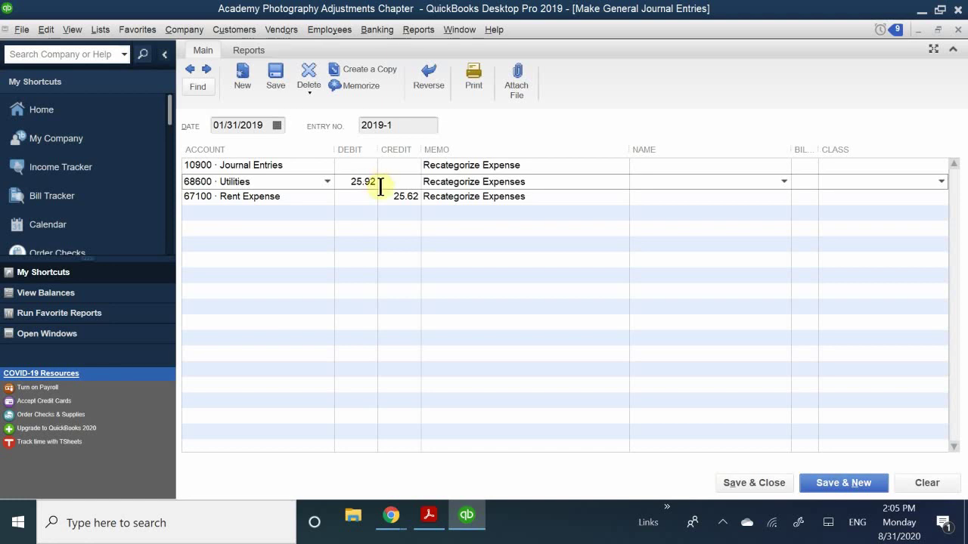
left_click(368, 237)
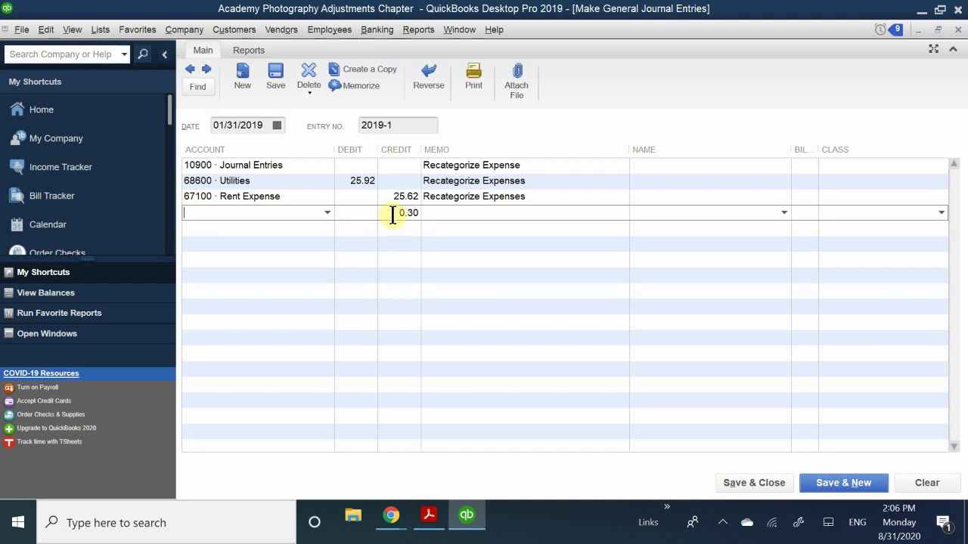
Step: Delete the stray 0.30 credit amount on the fourth journal line
left_click(409, 212)
left_click(400, 253)
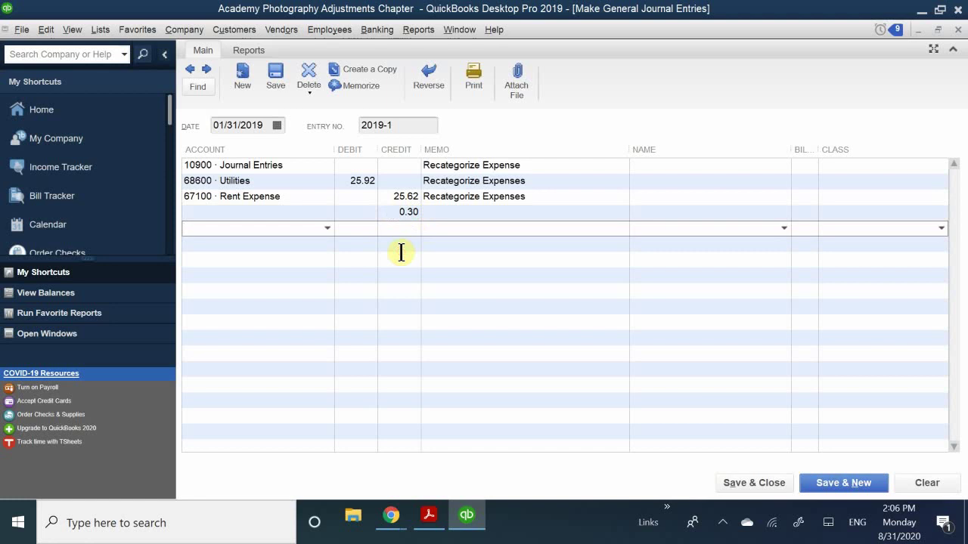
left_click(409, 213)
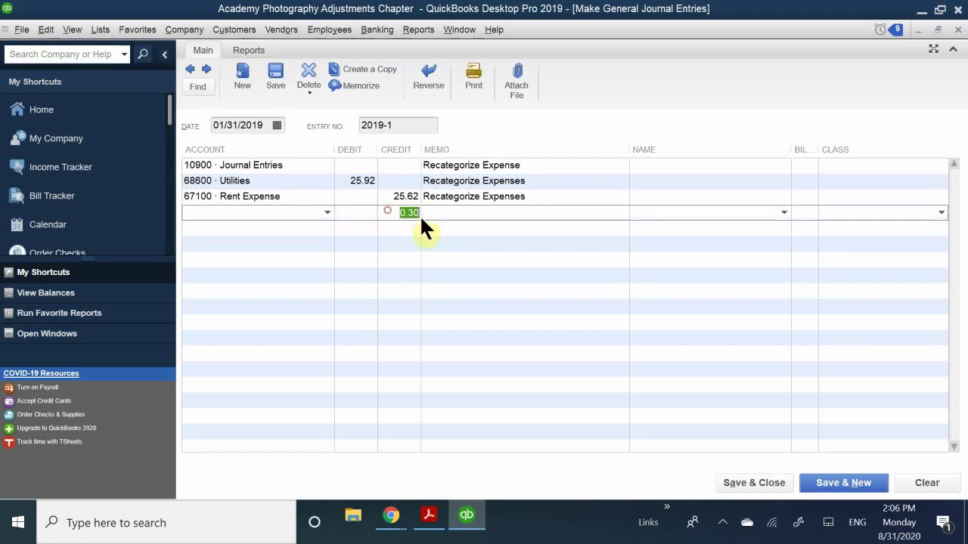
left_click(398, 273)
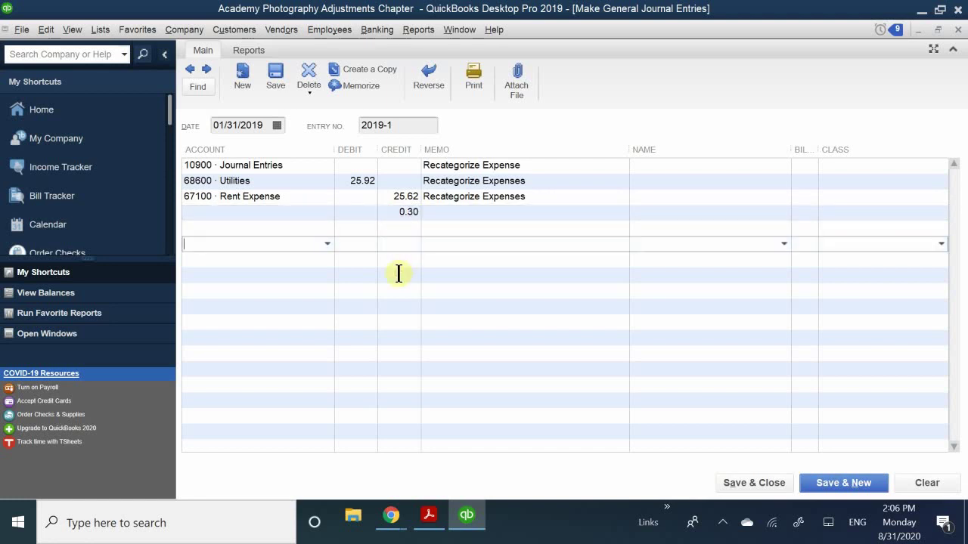
left_click(412, 213)
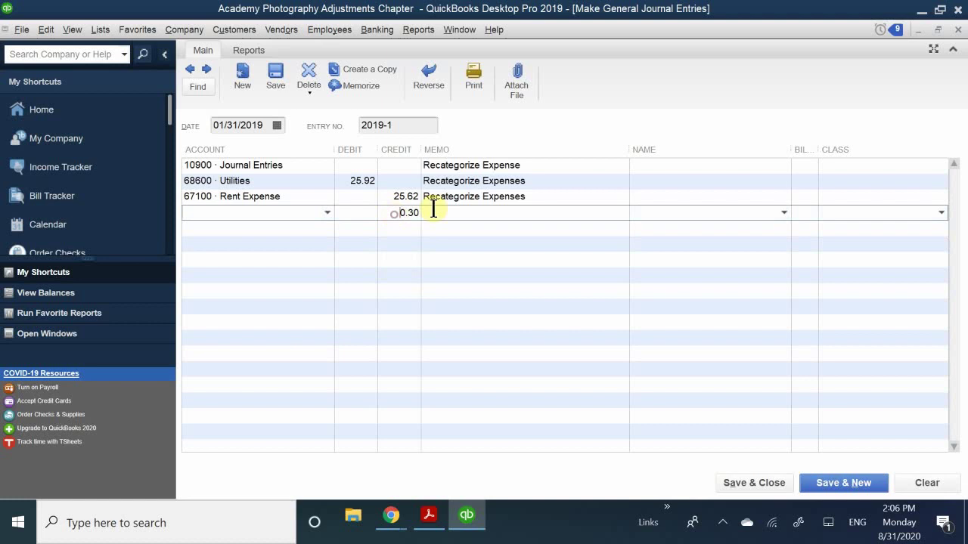
left_click(354, 181)
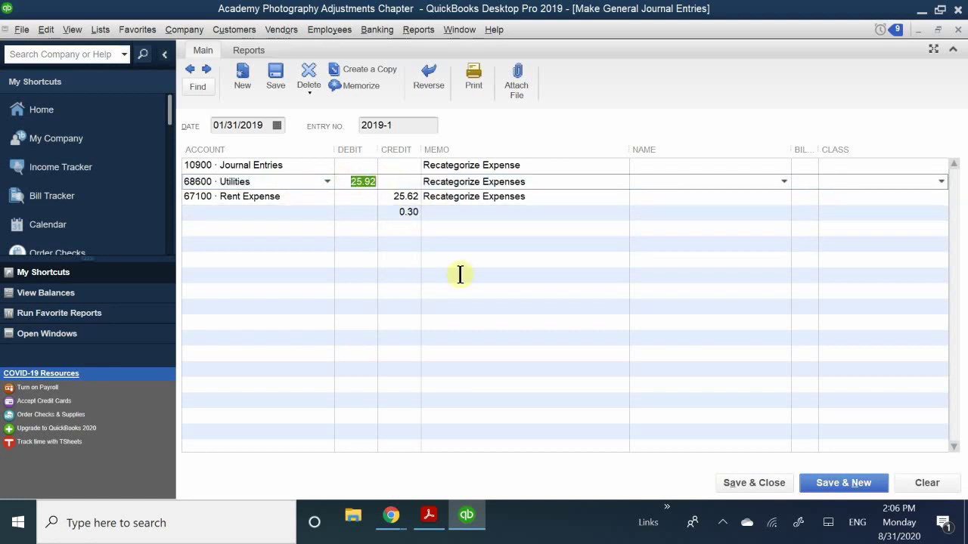
type("25.92")
left_click(403, 231)
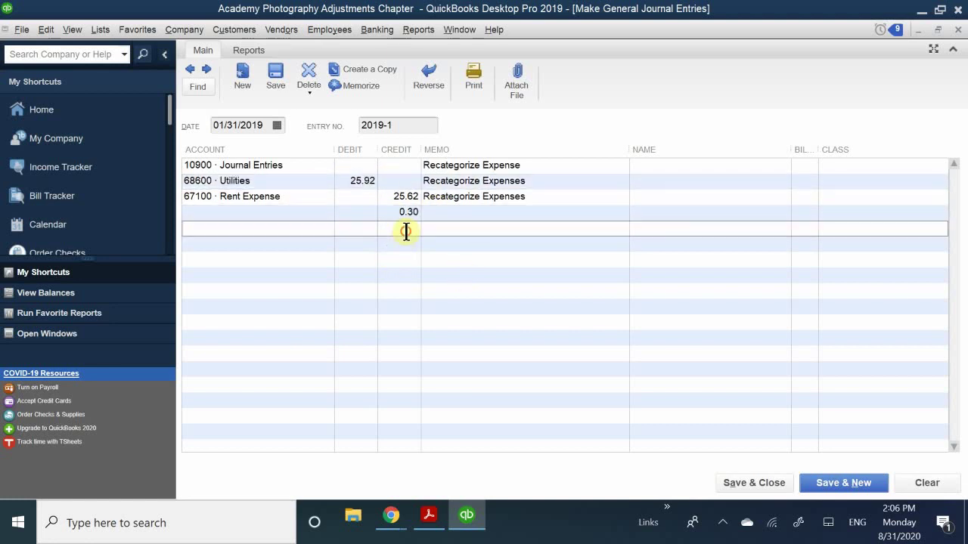
left_click(402, 212)
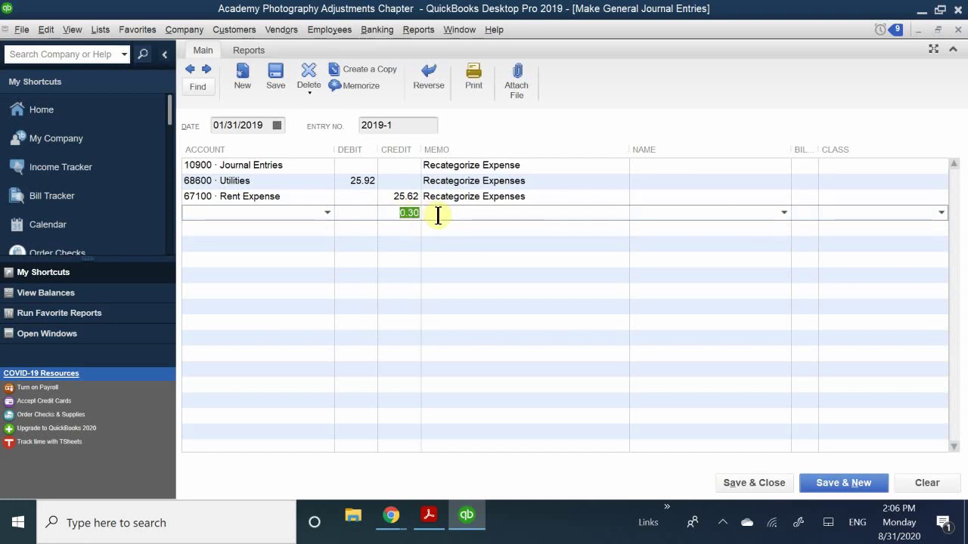
key("Delete")
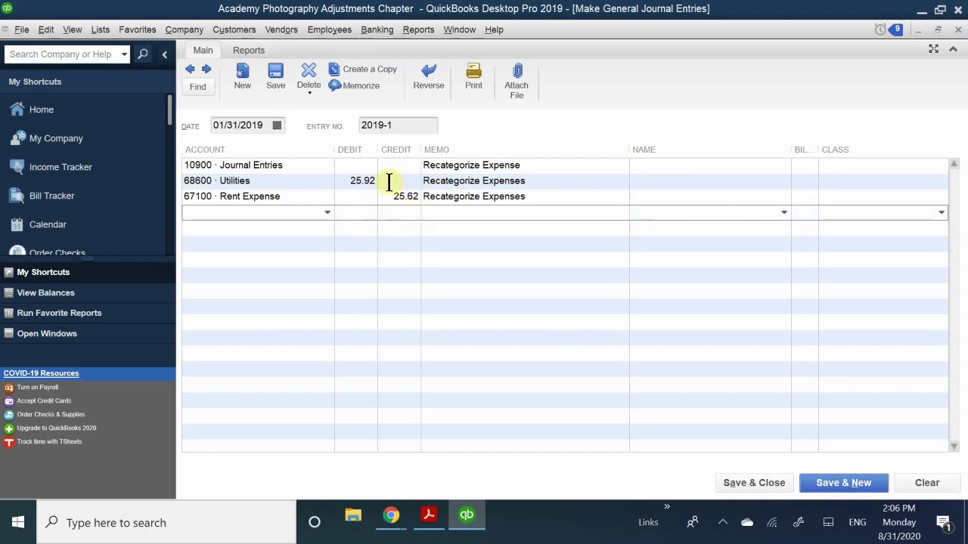
Step: Set the Utilities debit to 25.62 and clear the leftover 0.00 line
left_click(359, 182)
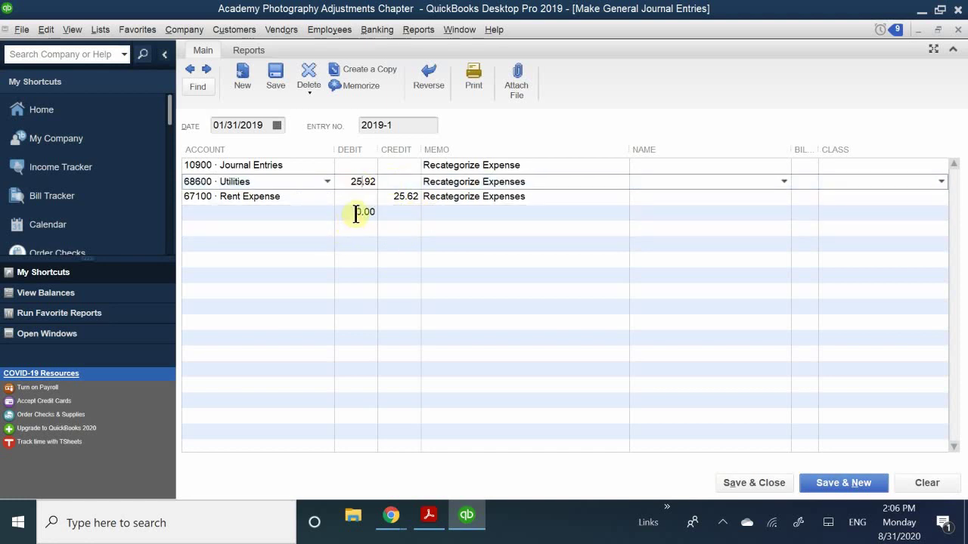
double_click(351, 182)
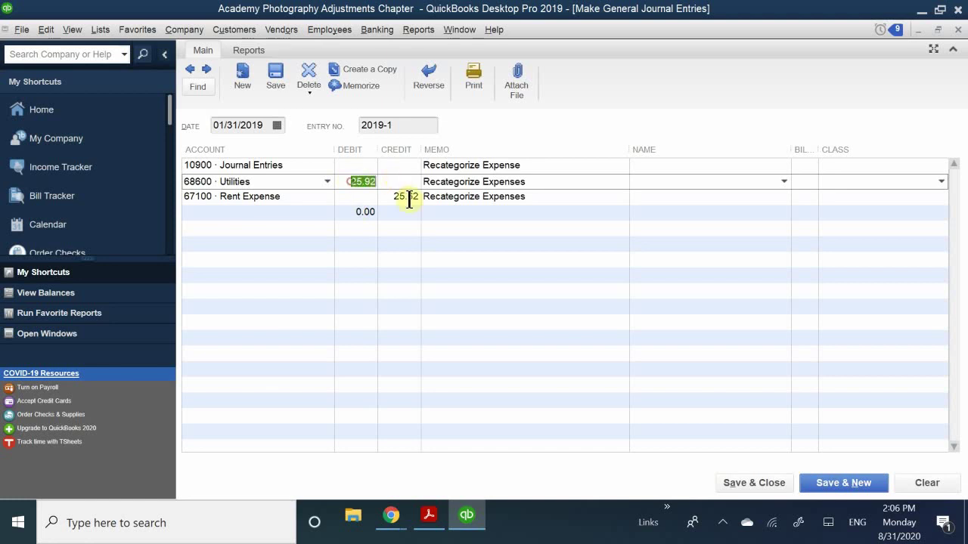
type("25.62")
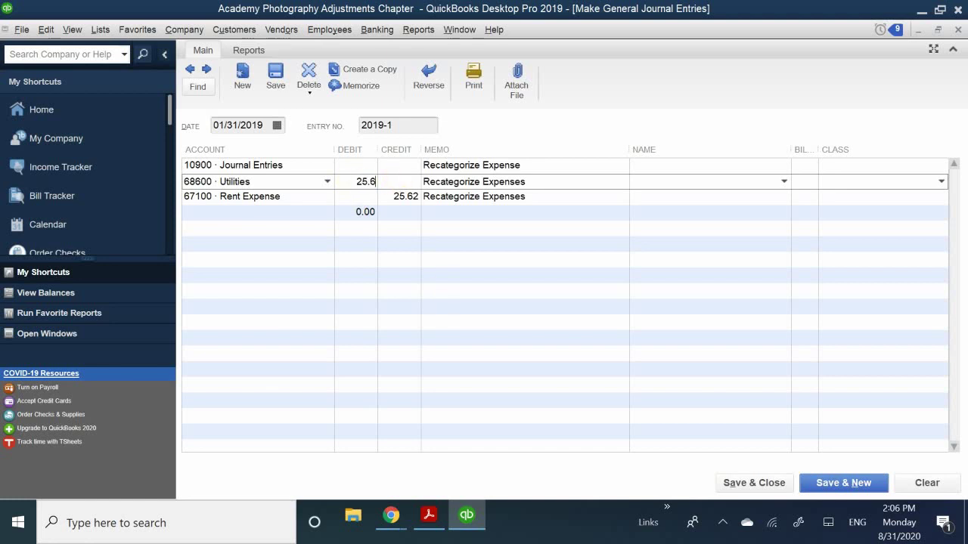
left_click(351, 212)
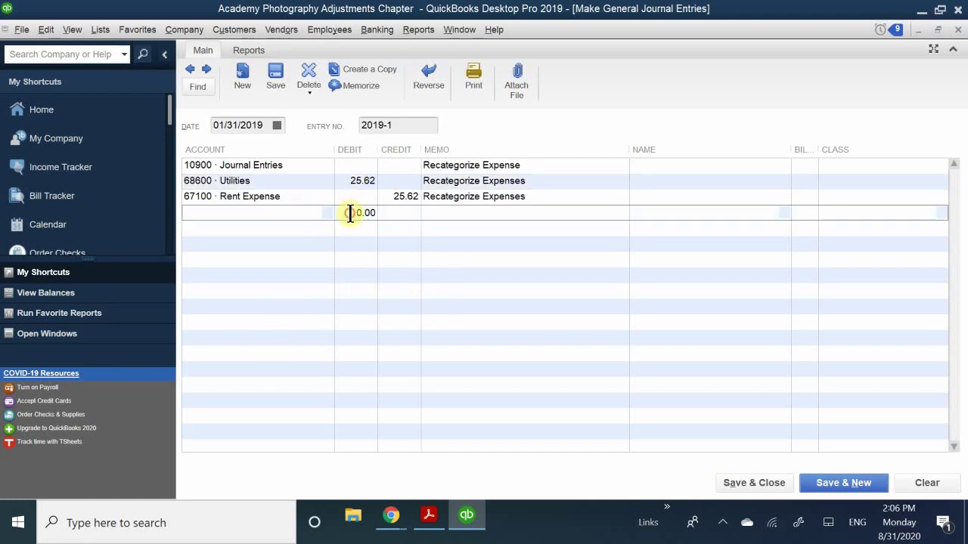
key("BackSpace")
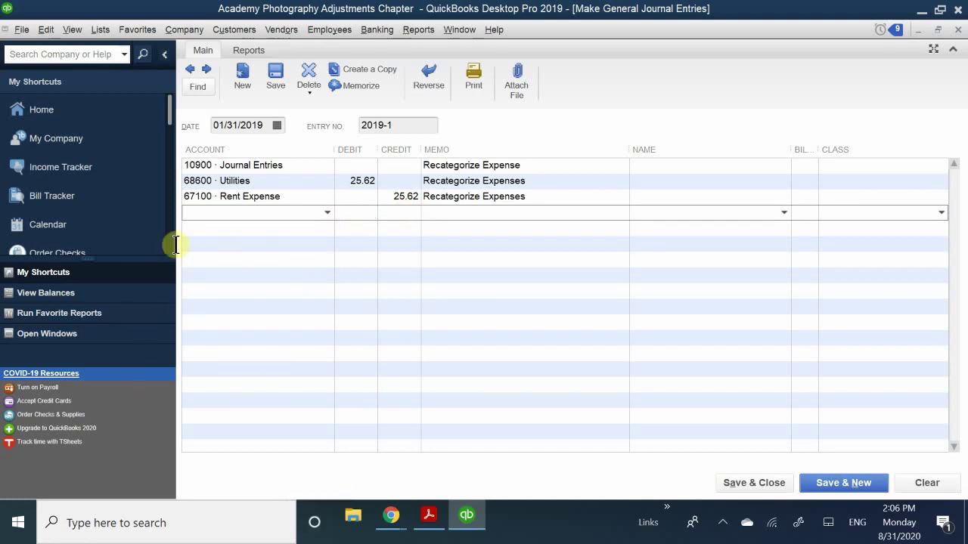
left_click(370, 229)
left_click(395, 243)
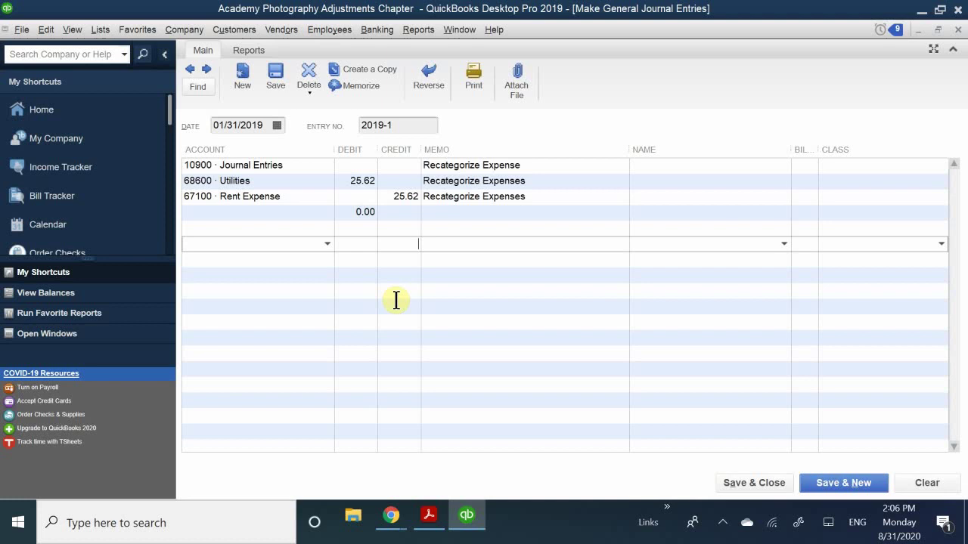
Step: Save the journal entry and open the 10900 · Journal Entries register
left_click(757, 481)
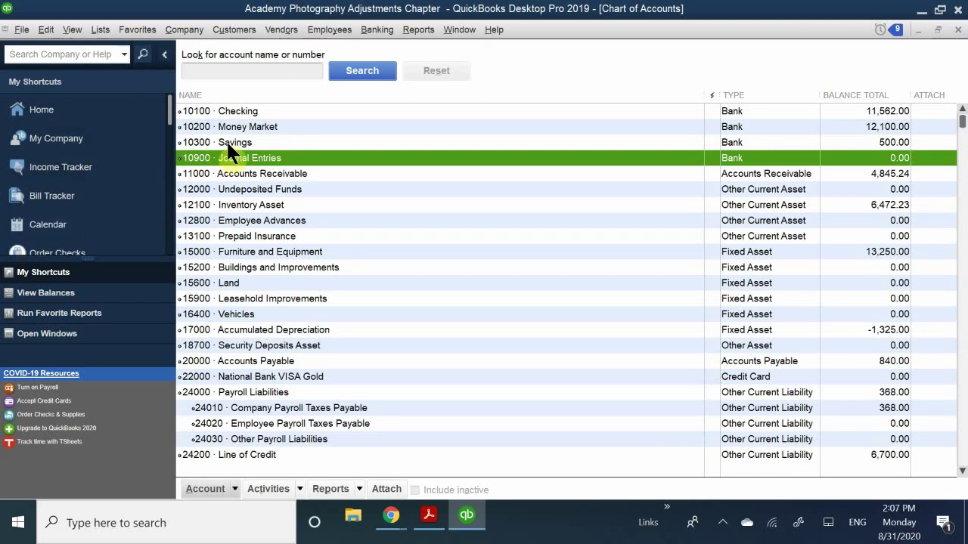
double_click(251, 156)
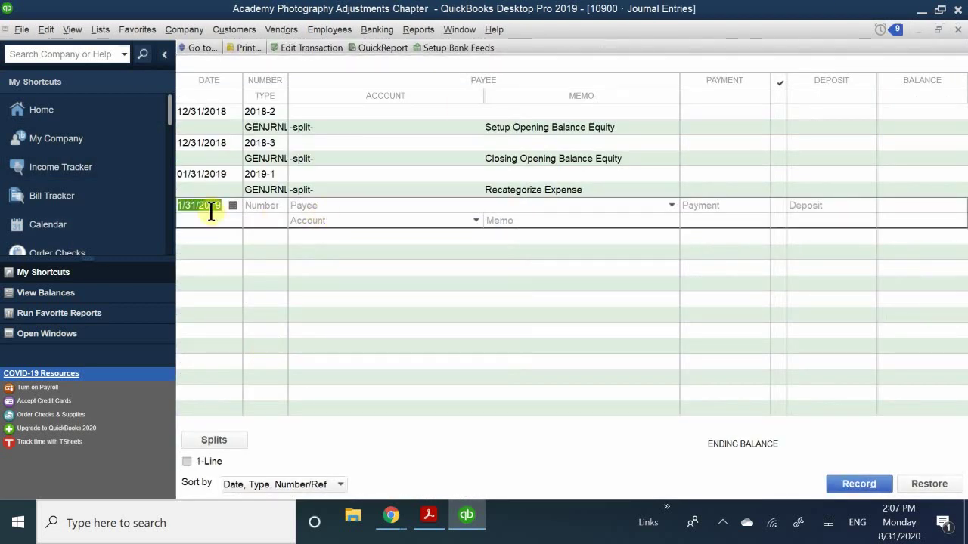
Step: Open journal entry 2019-1 from the register, then restore and re-maximize the QuickBooks window
double_click(226, 187)
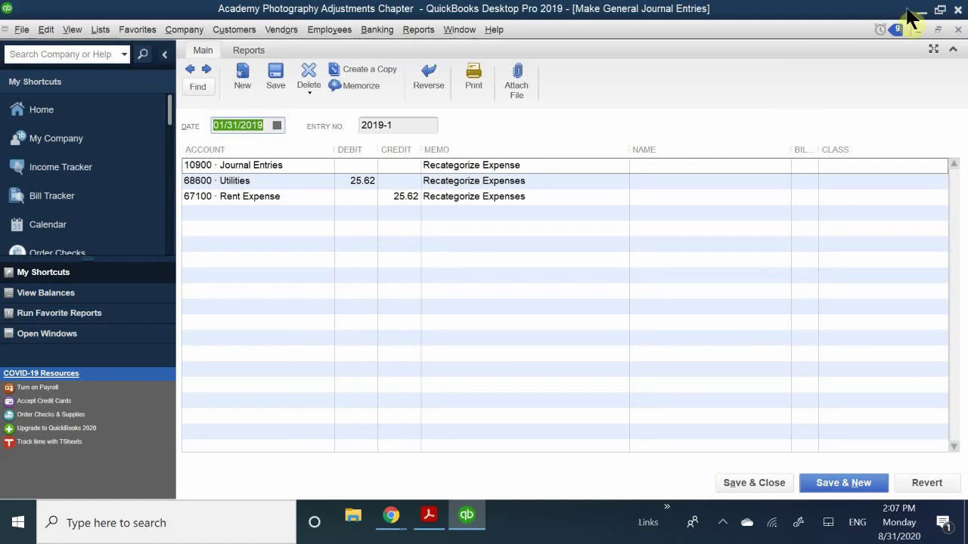
double_click(822, 21)
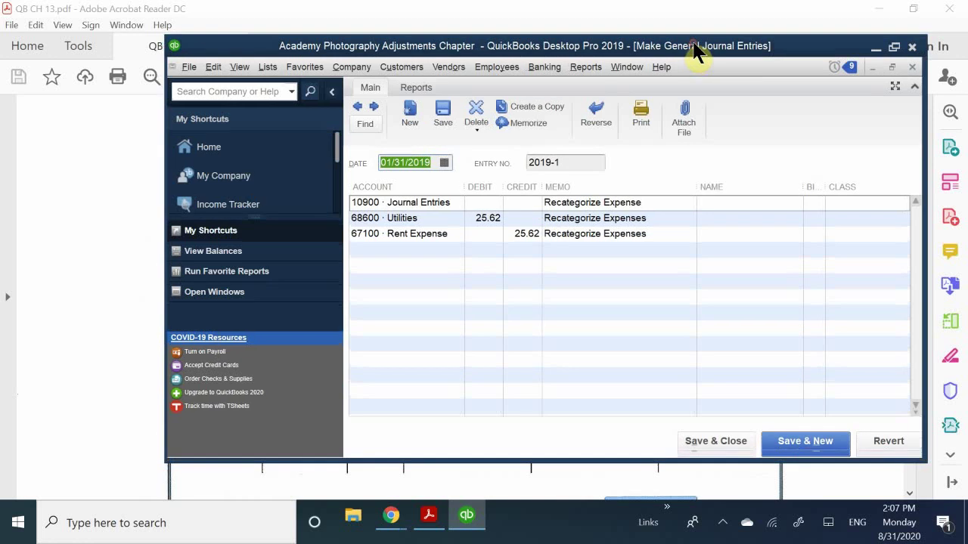
double_click(694, 46)
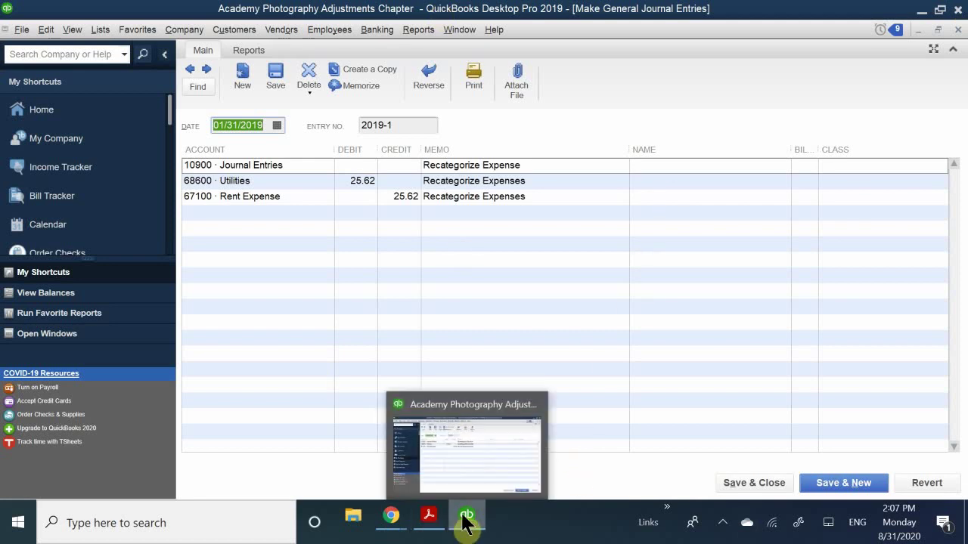
mouse_move(437, 520)
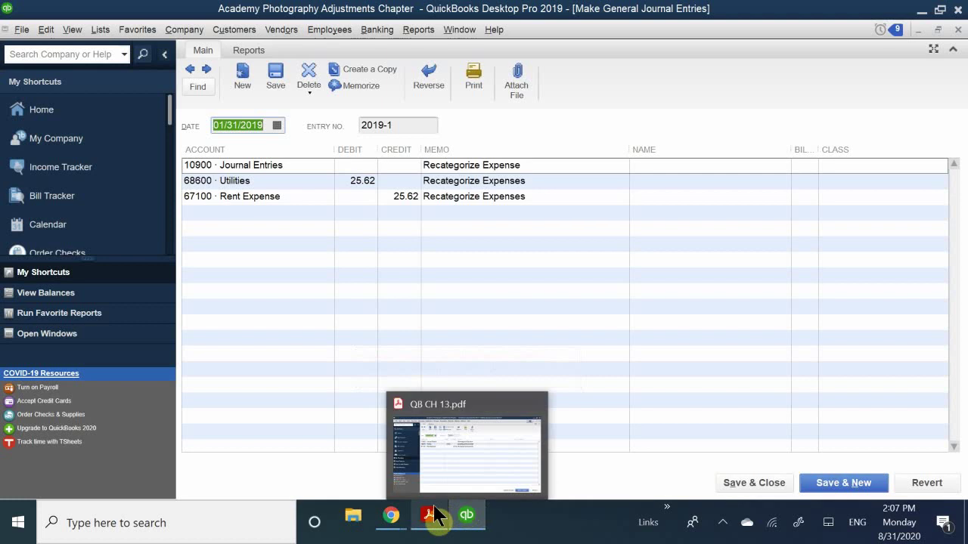
left_click(446, 462)
scroll(517, 307, "down", 2)
scroll(517, 308, "down", 8)
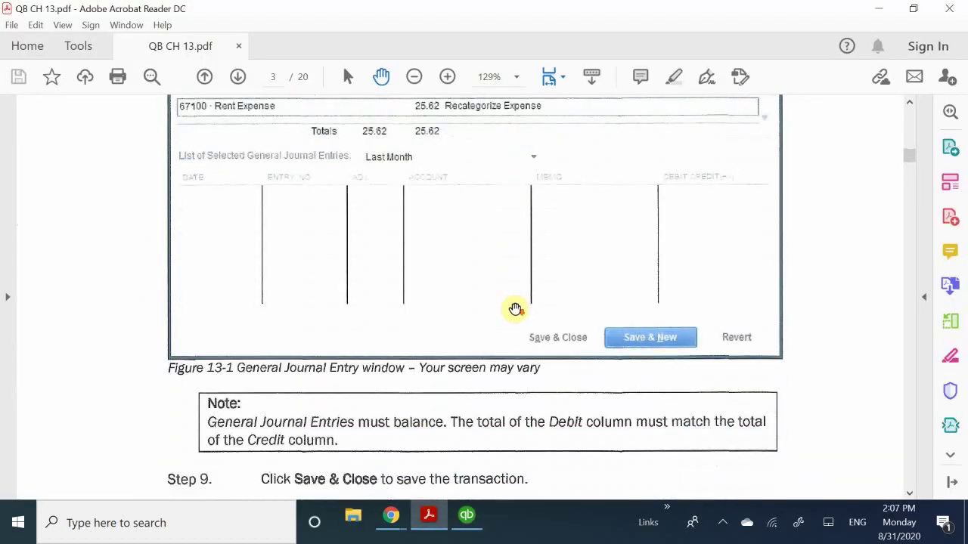
scroll(514, 309, "down", 1)
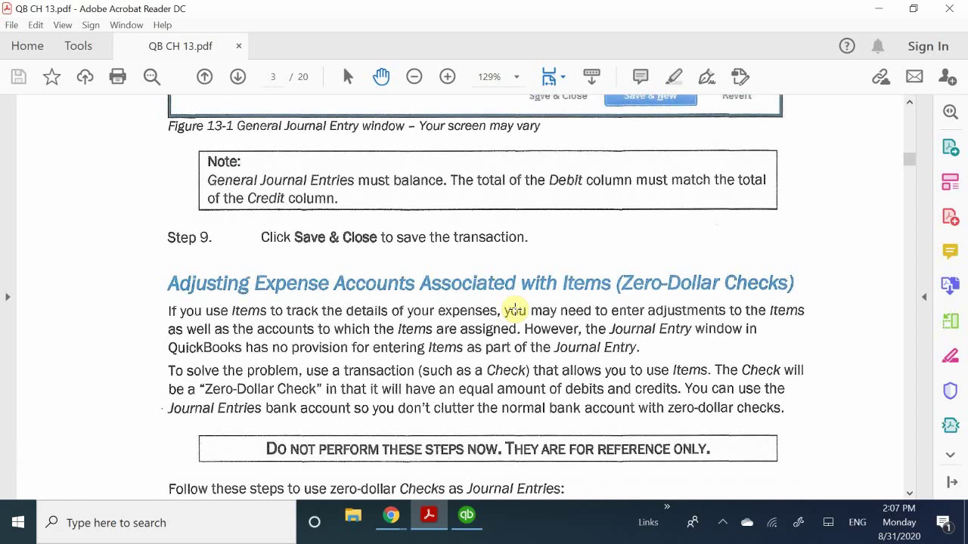
scroll(514, 310, "down", 4)
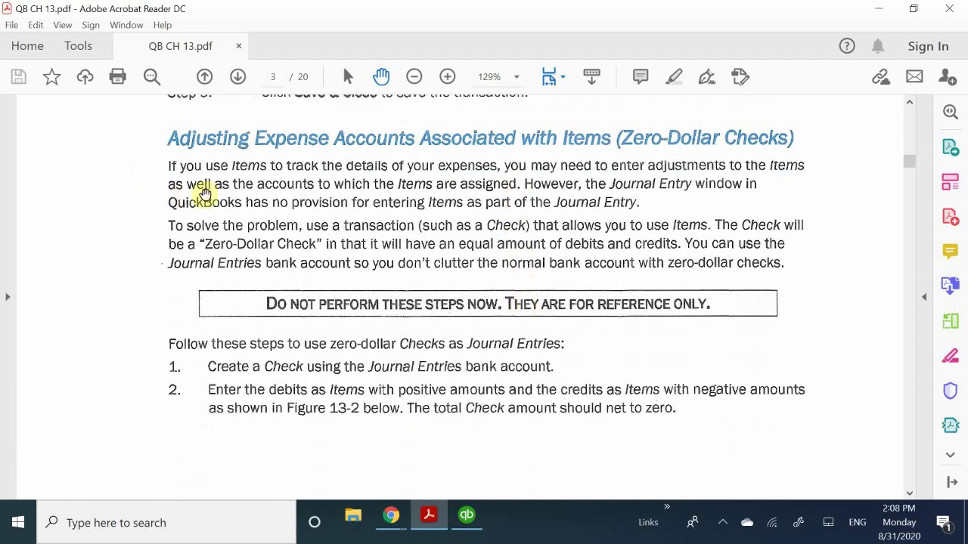
scroll(229, 194, "down", 1)
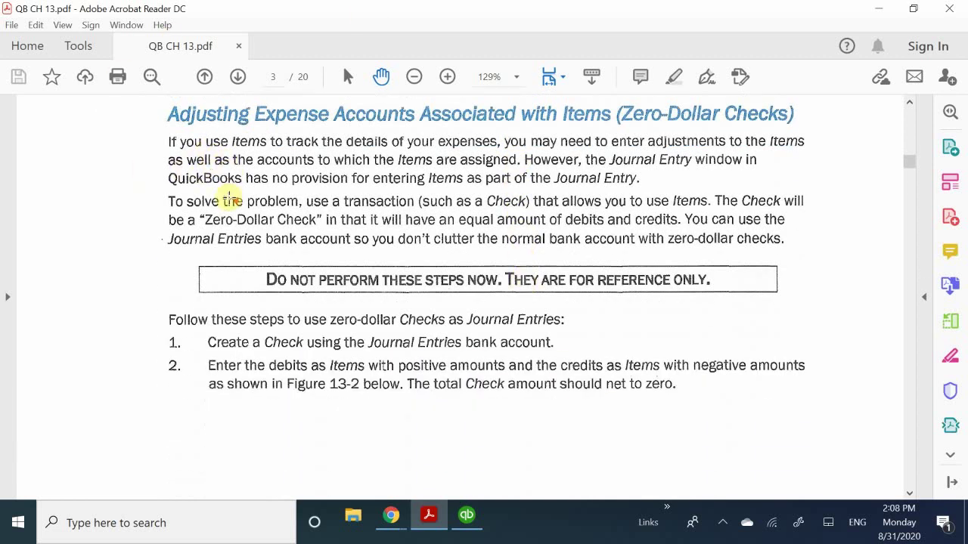
scroll(229, 194, "up", 7)
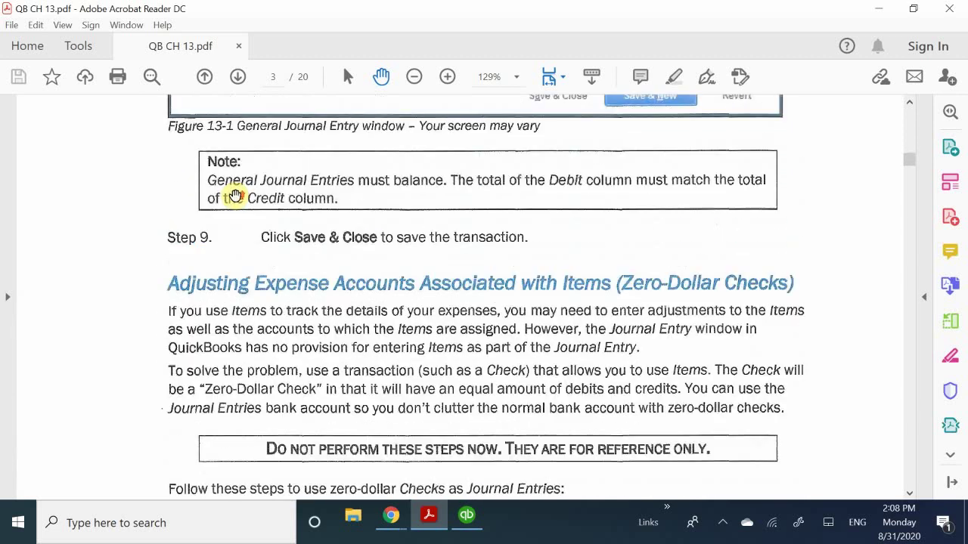
scroll(446, 167, "down", 4)
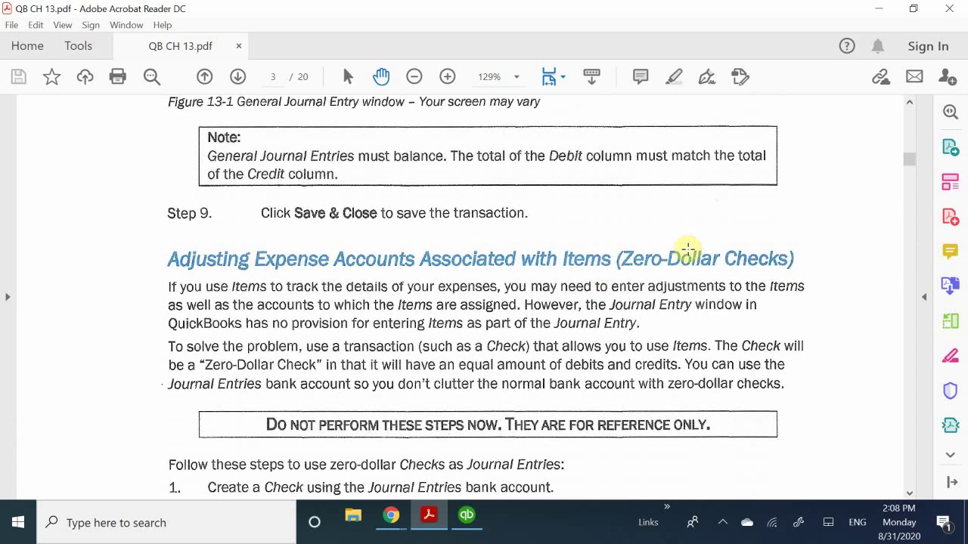
scroll(686, 249, "down", 2)
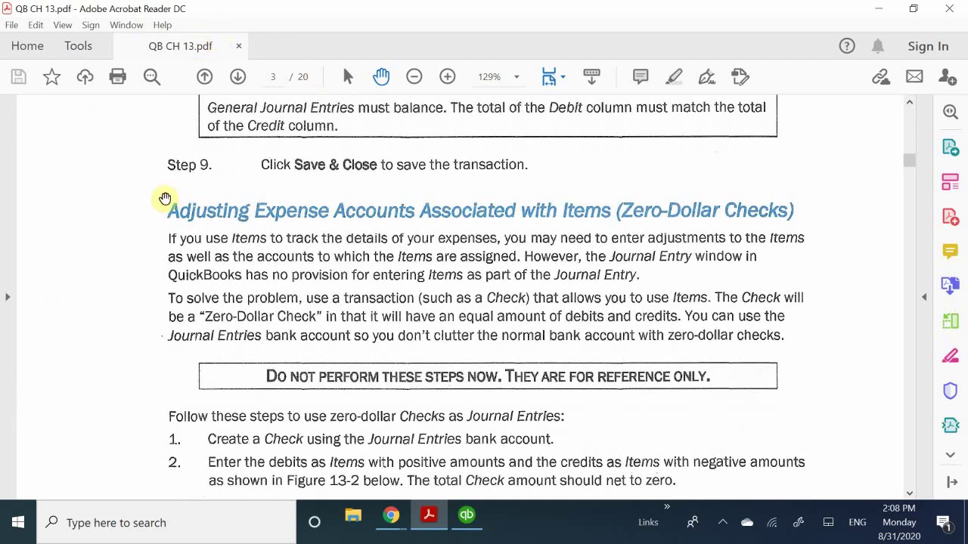
scroll(251, 310, "down", 6)
scroll(253, 310, "down", 2)
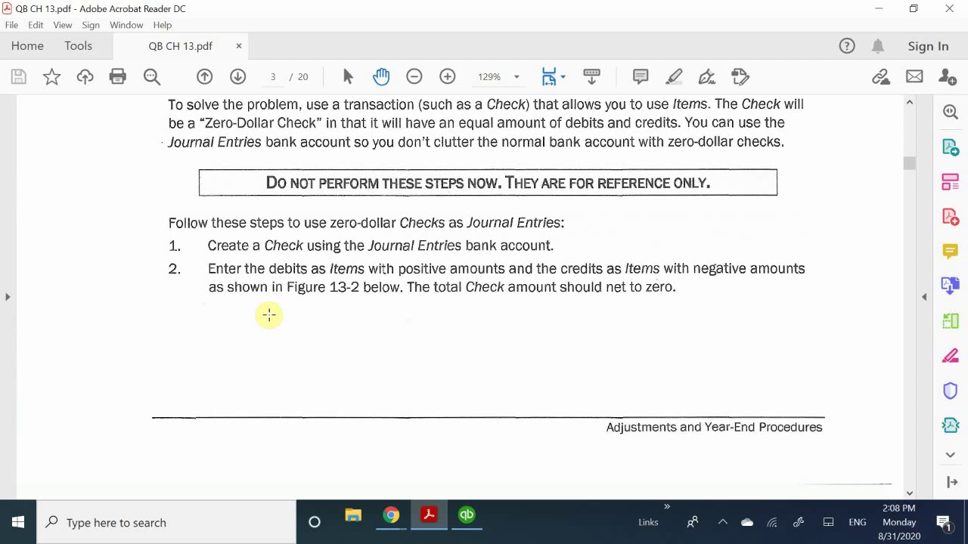
scroll(270, 313, "down", 20)
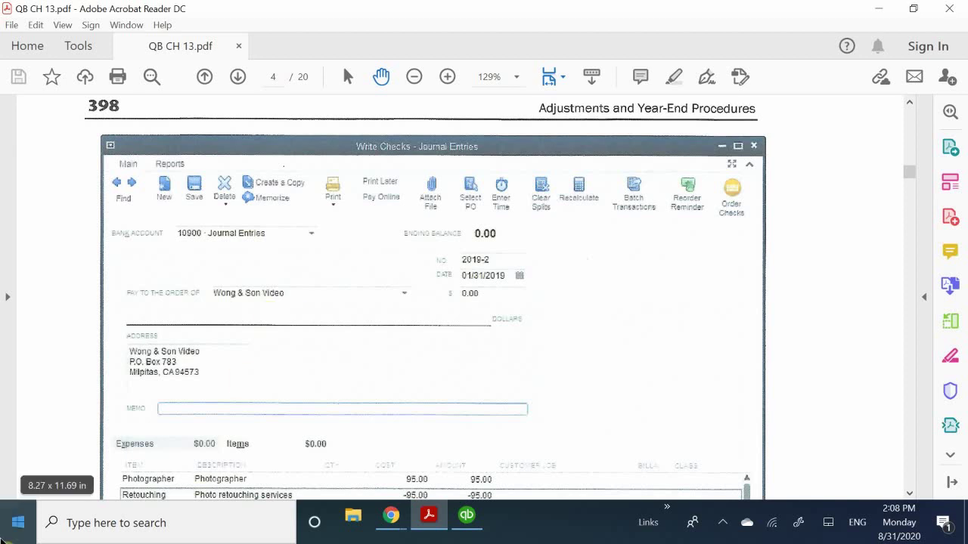
left_click(467, 517)
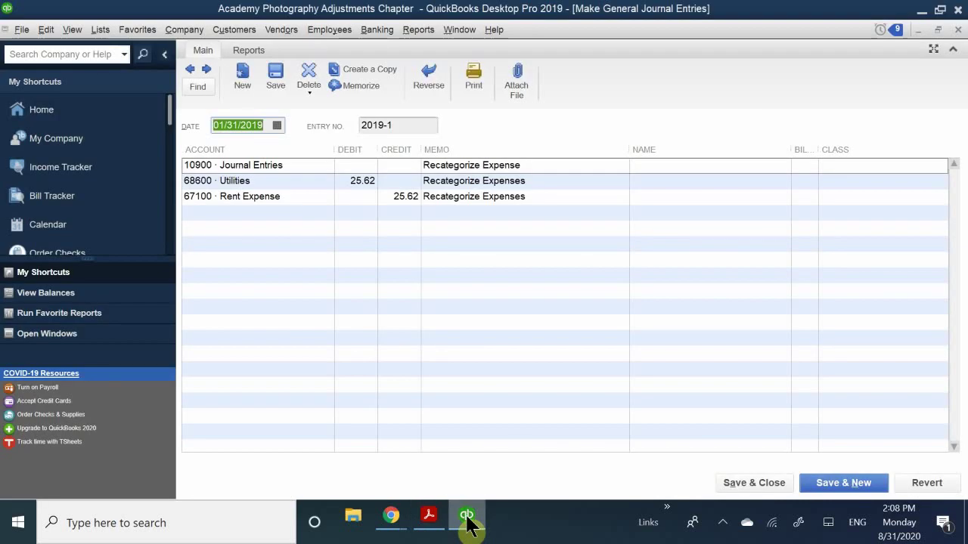
left_click(466, 517)
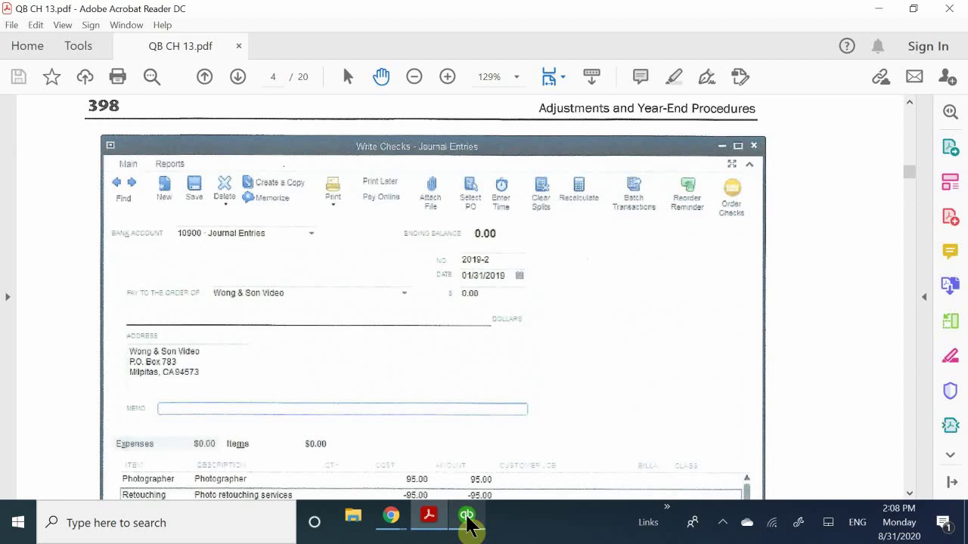
scroll(497, 426, "down", 3)
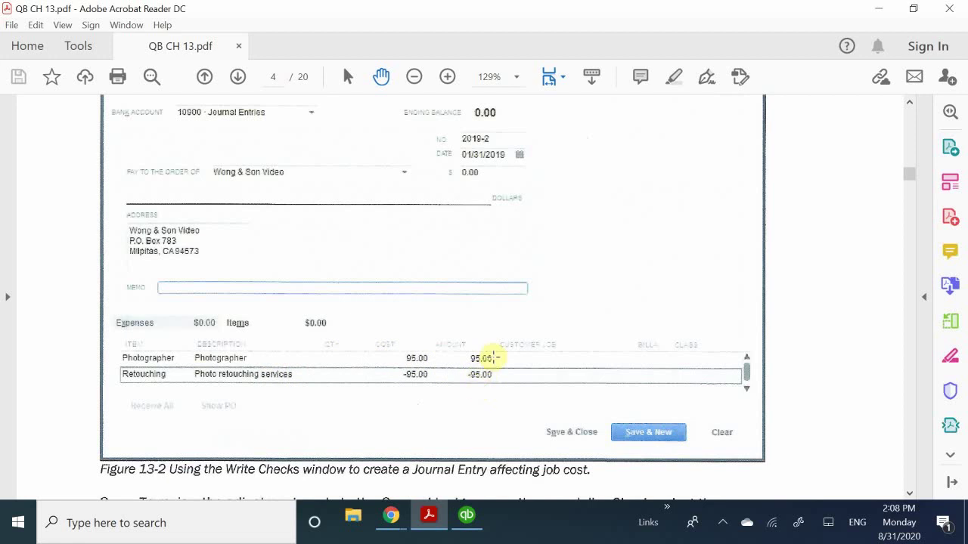
scroll(493, 357, "down", 2)
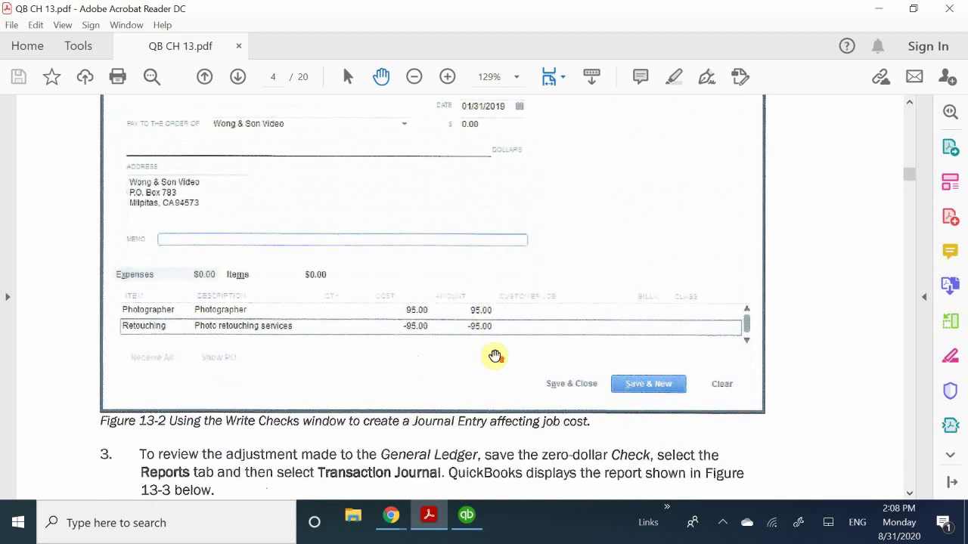
scroll(493, 356, "up", 1)
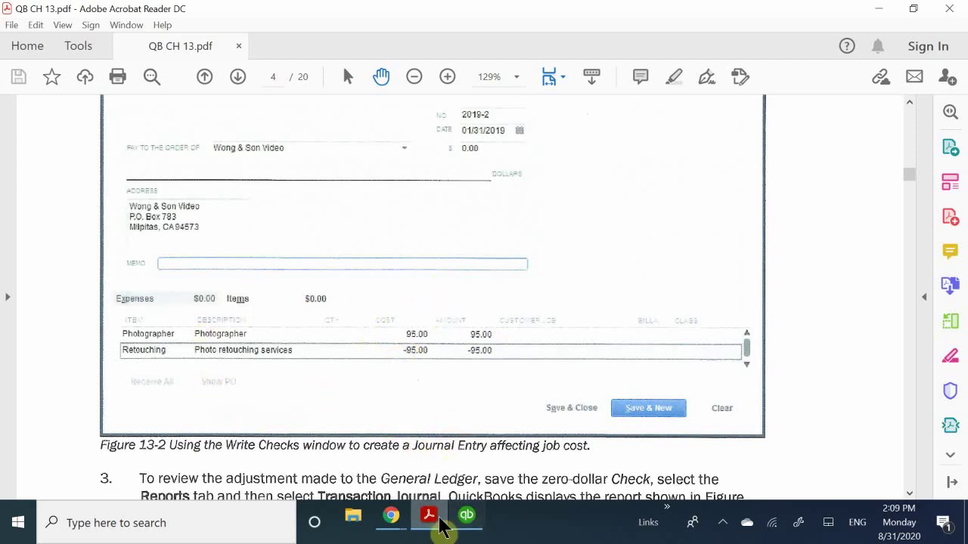
left_click(468, 517)
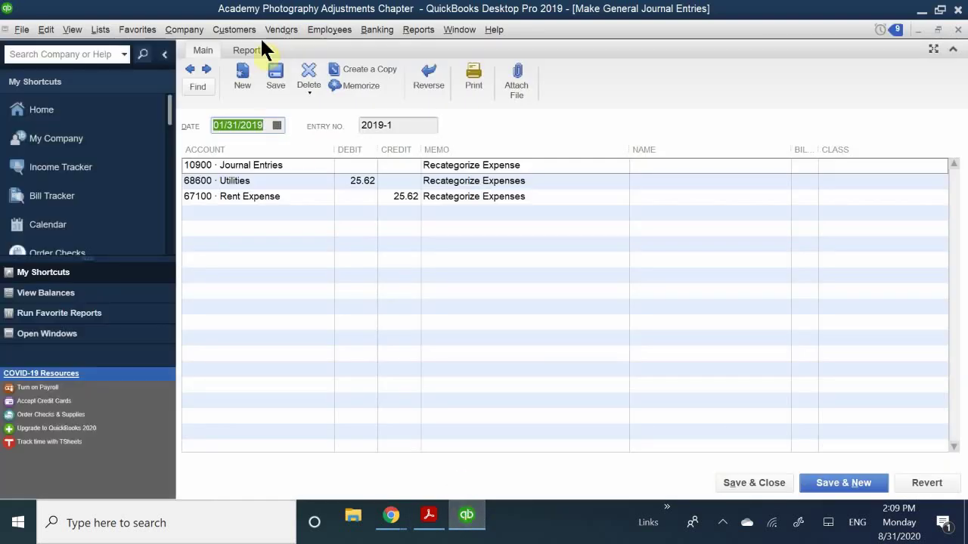
Step: Close the journal entry and start a new Write Checks form from Home
left_click(956, 29)
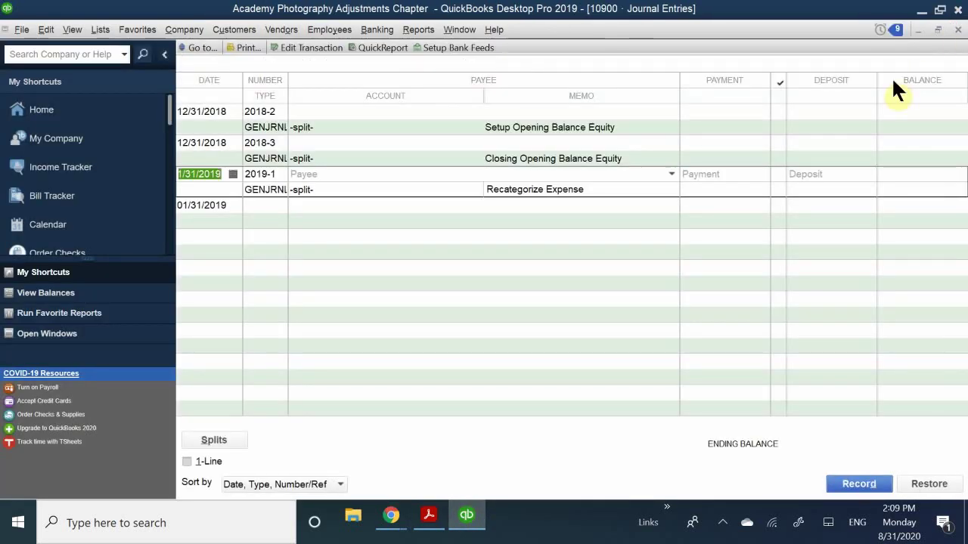
left_click(939, 29)
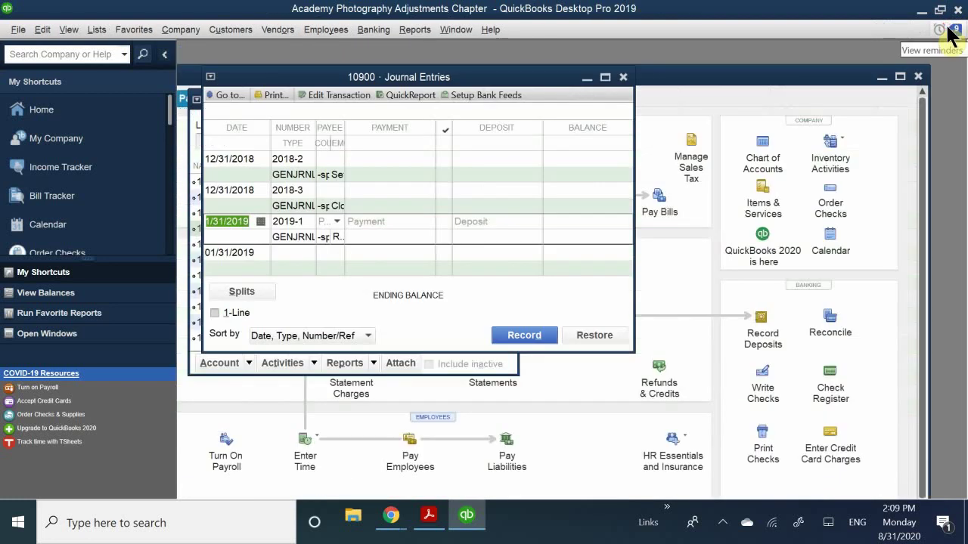
left_click(671, 83)
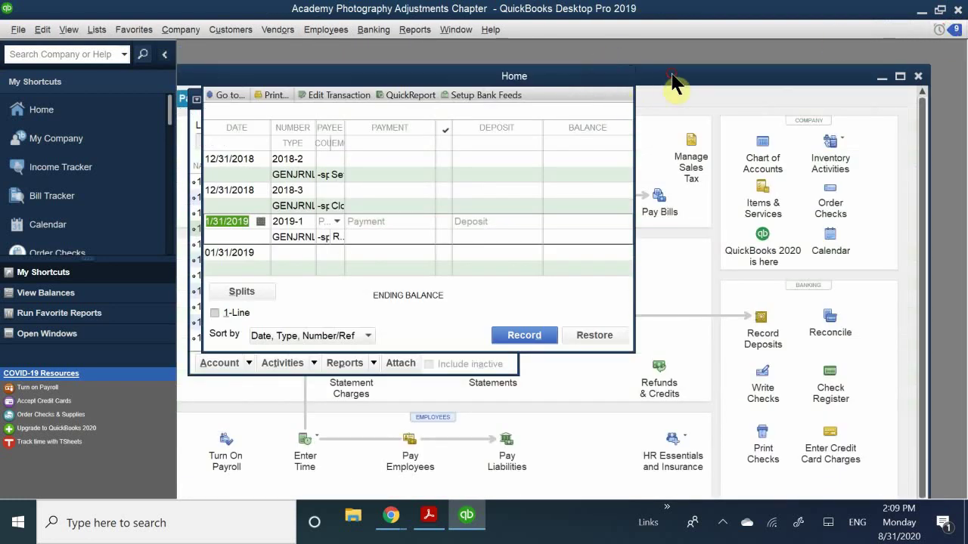
left_click(764, 398)
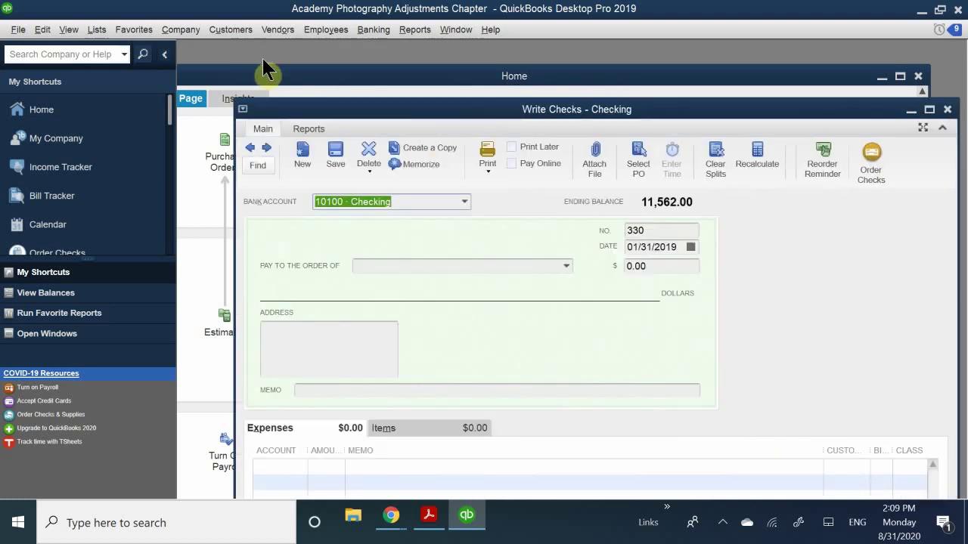
left_click_drag(346, 114, 313, 65)
Step: Draw the check on 10900 · Journal Entries, dismiss the tip, and number it 2019.2
left_click(349, 153)
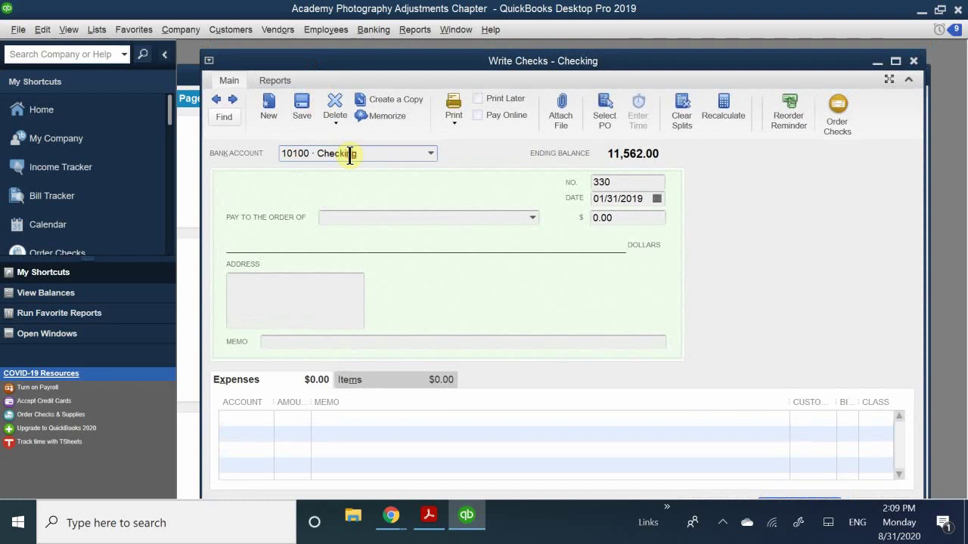
left_click(431, 153)
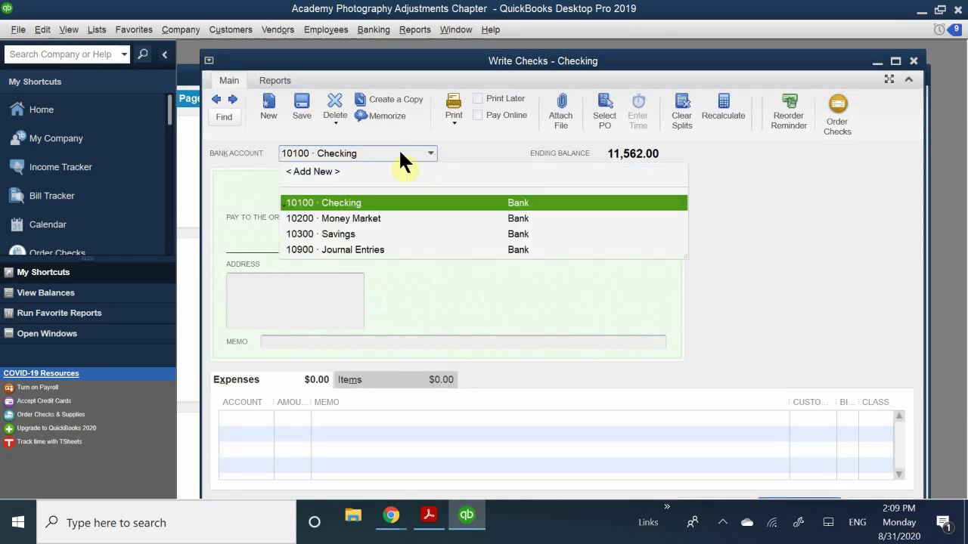
left_click(343, 248)
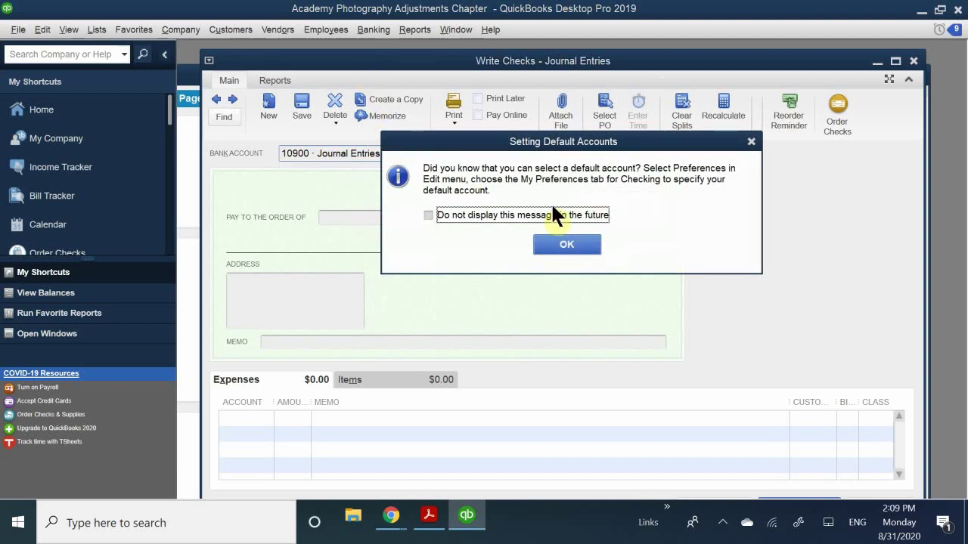
left_click(477, 215)
left_click(576, 250)
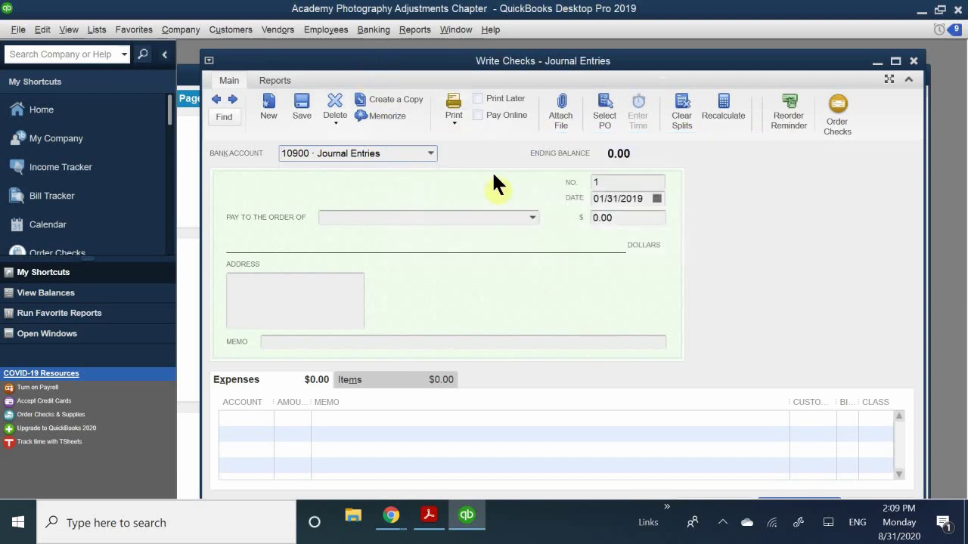
left_click(611, 182)
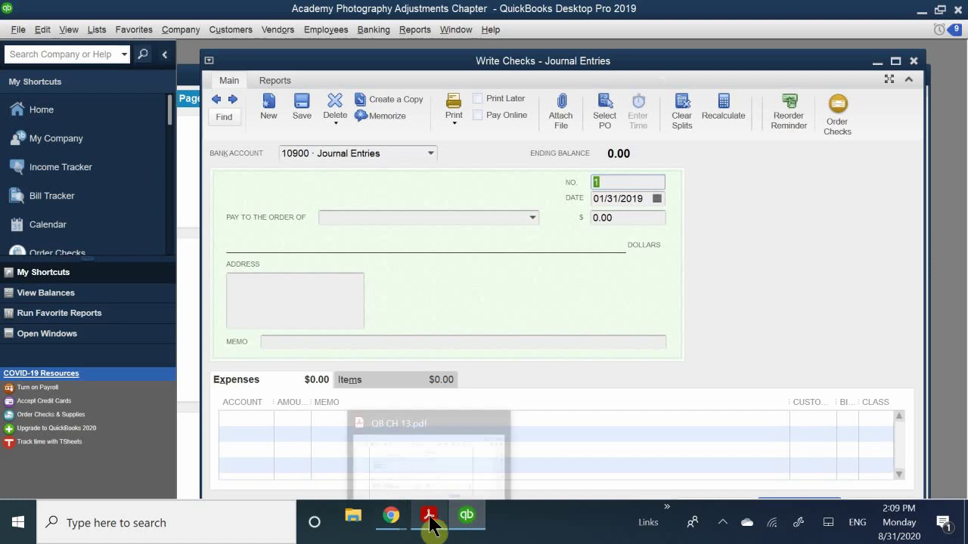
left_click(436, 471)
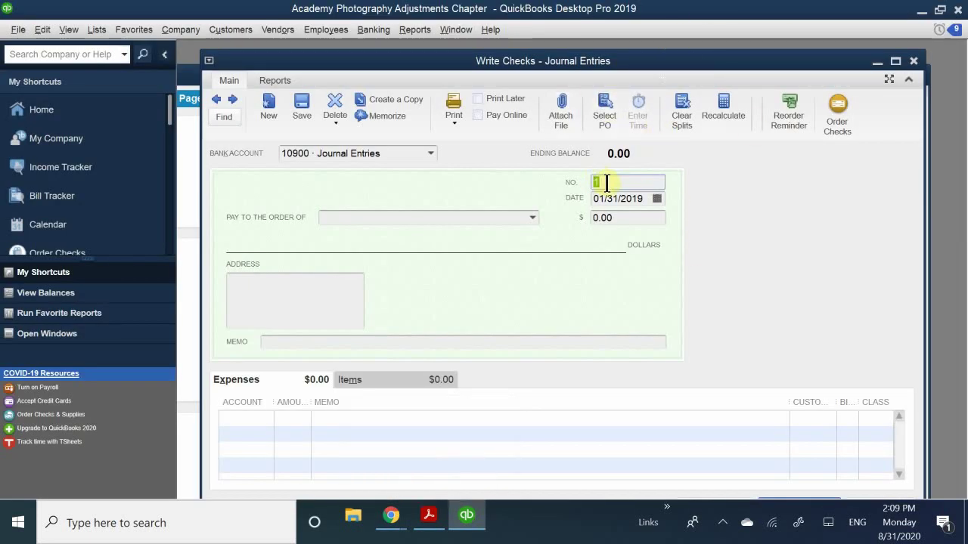
type("2019.2")
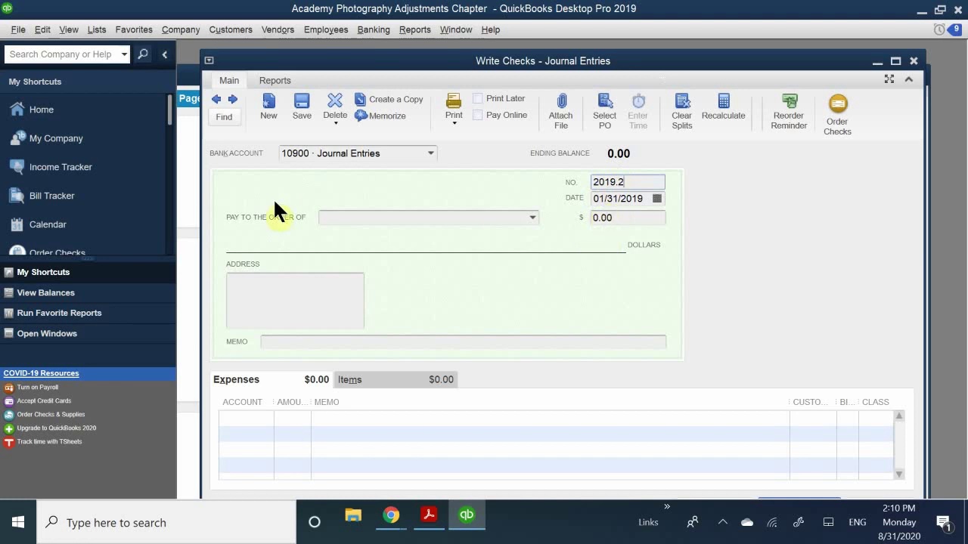
left_click(350, 217)
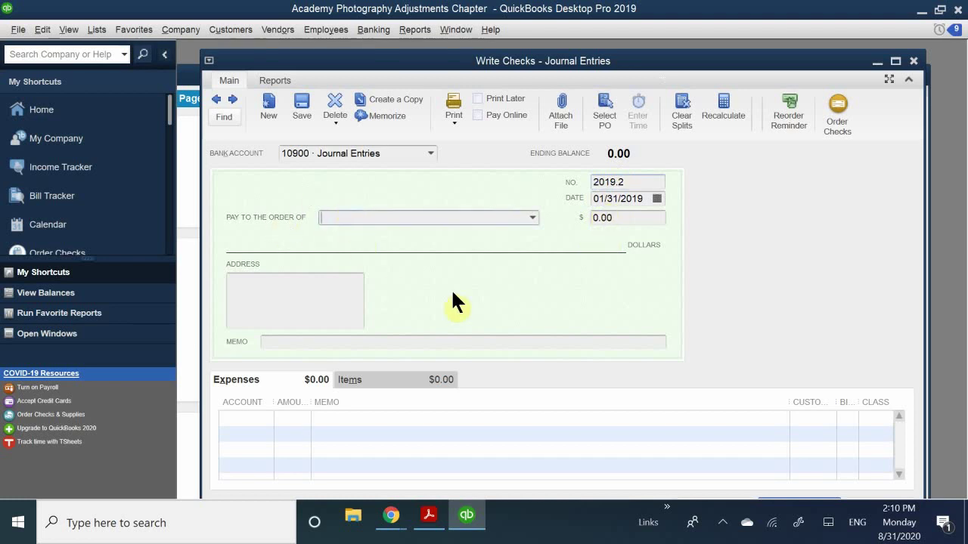
Step: Make the check payable to Wong & Son Video and start a Photo Paper item line
type("Wong & Son Video")
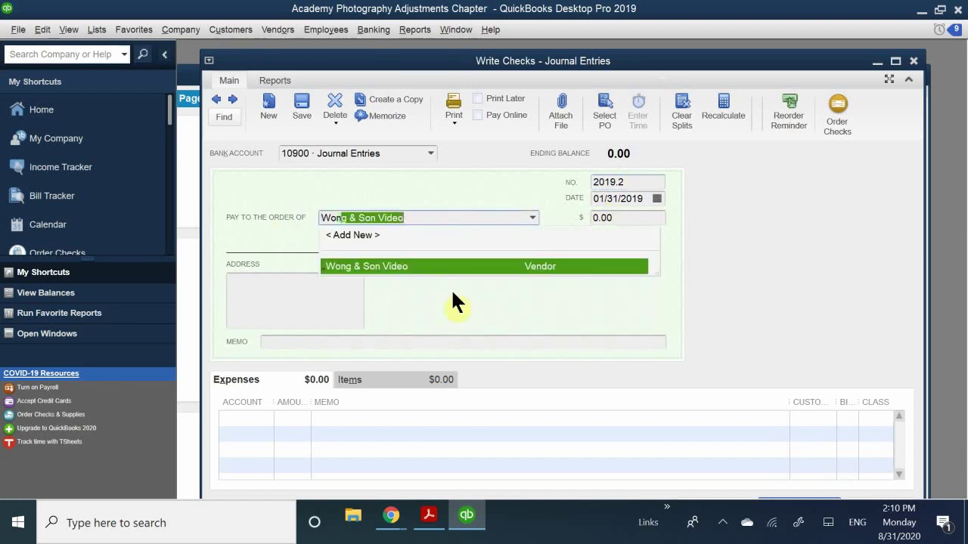
left_click(354, 265)
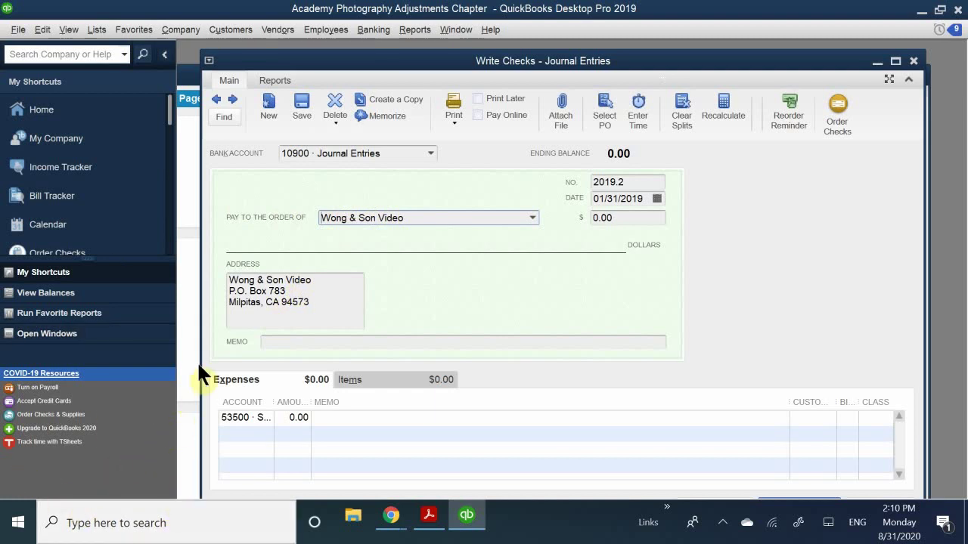
left_click_drag(274, 403, 318, 385)
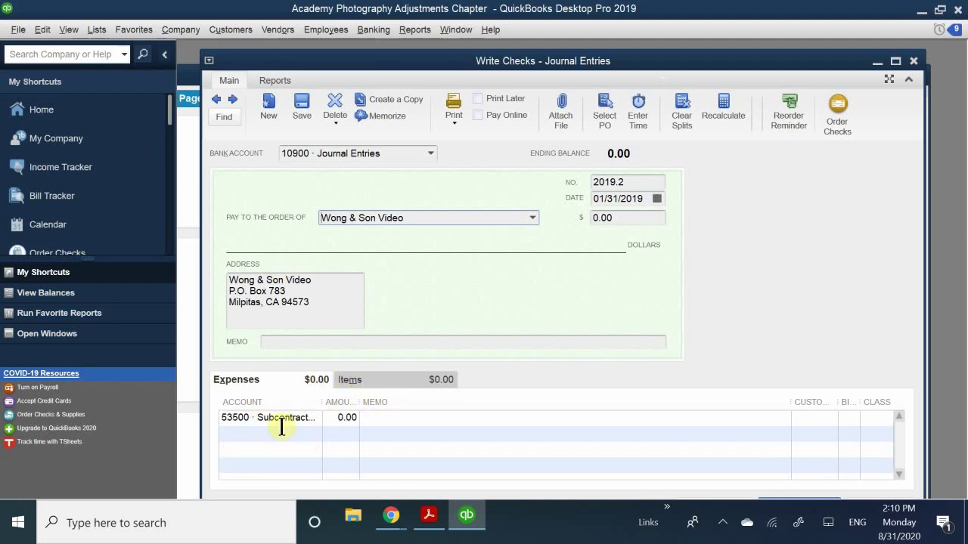
left_click(350, 378)
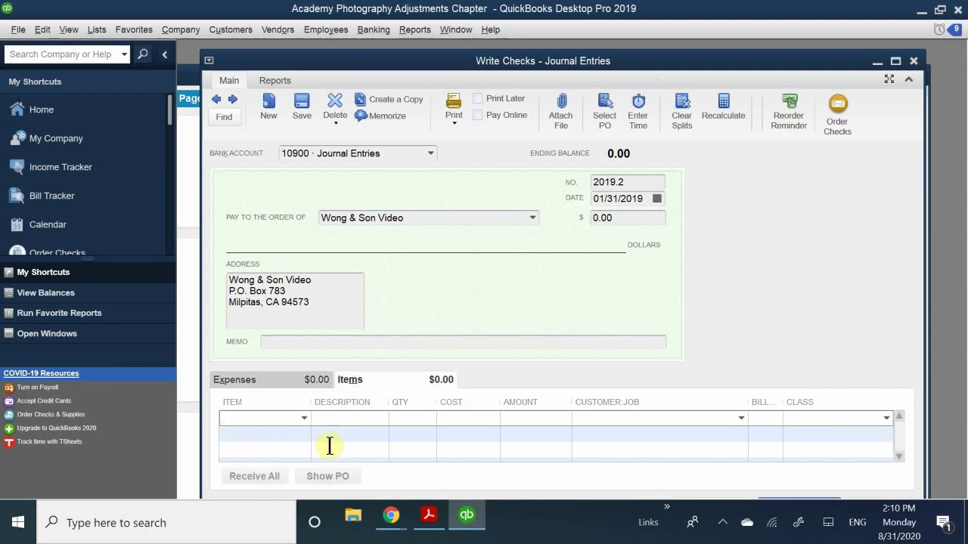
type("phop")
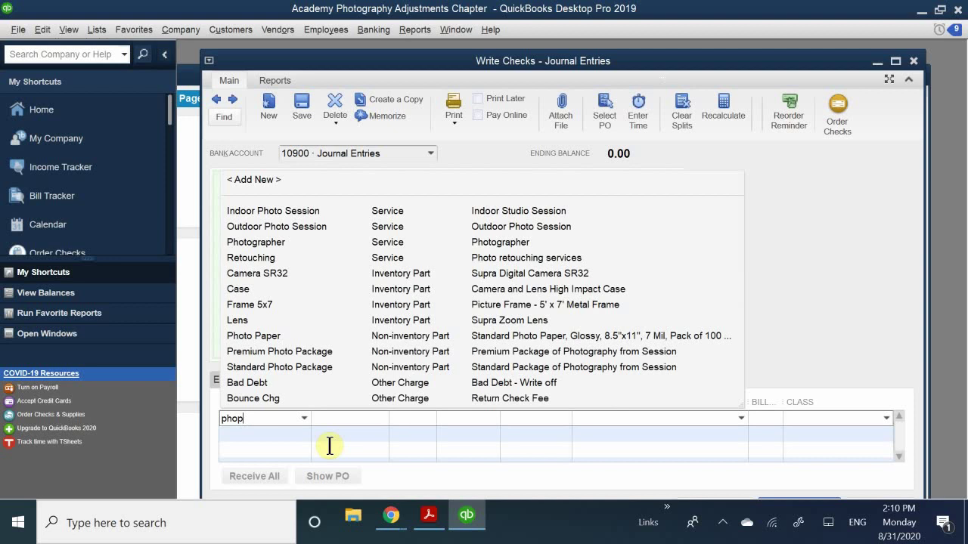
key("BackSpace")
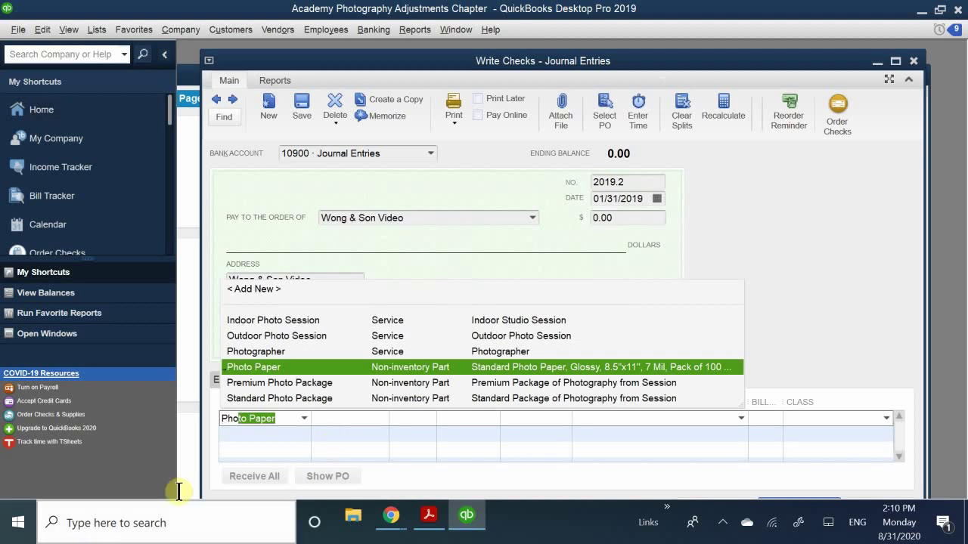
Step: Add Photo Paper as the item, suppress the income-account warning, and enter quantity 1
left_click(297, 421)
left_click(349, 432)
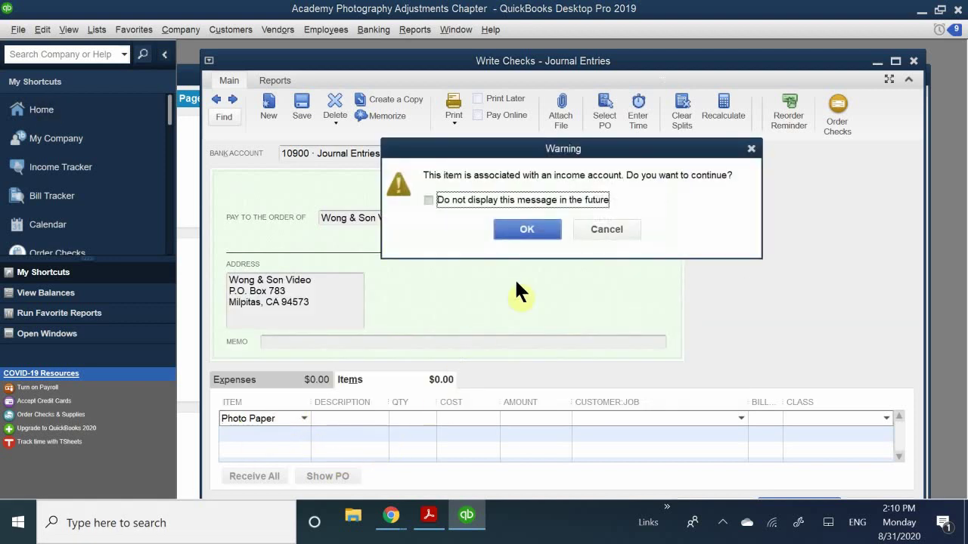
left_click(465, 201)
left_click(510, 231)
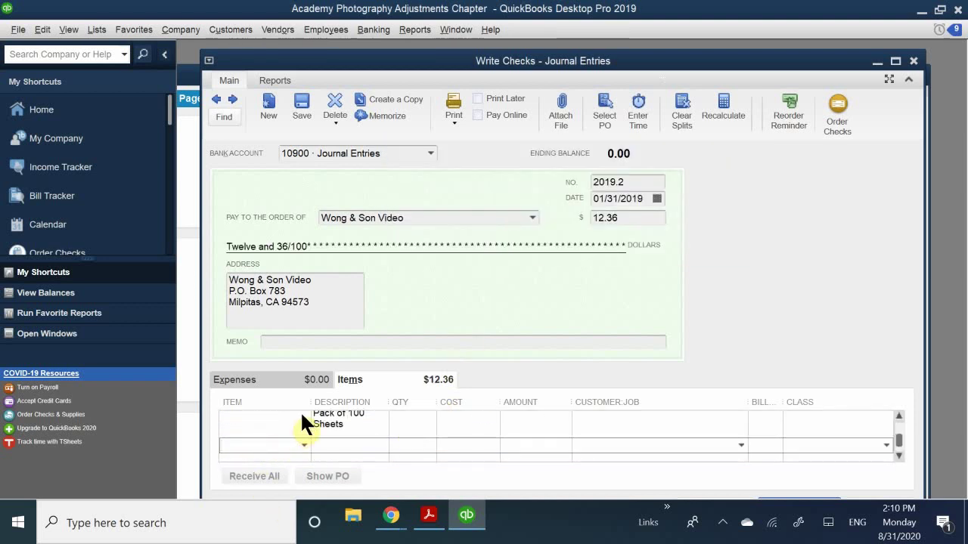
left_click(271, 417)
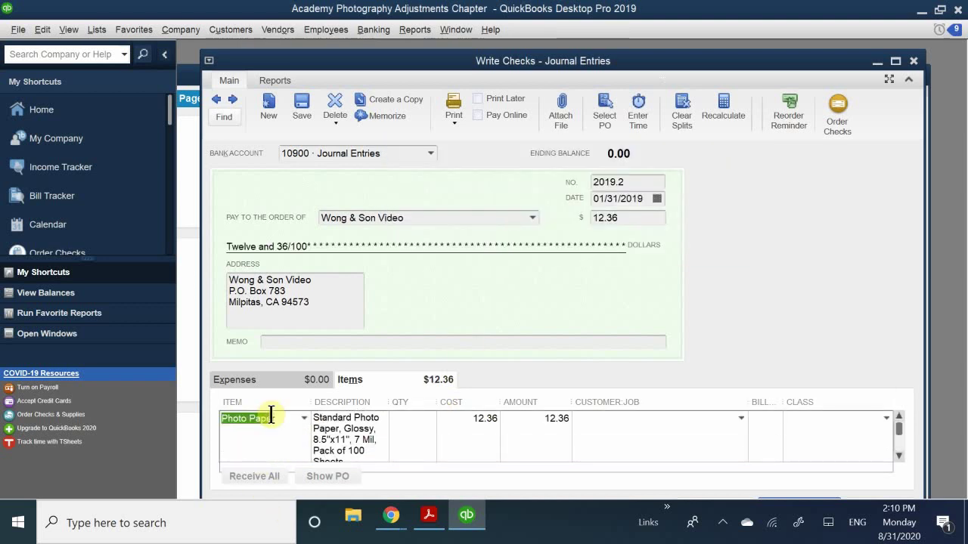
left_click(408, 420)
type("1")
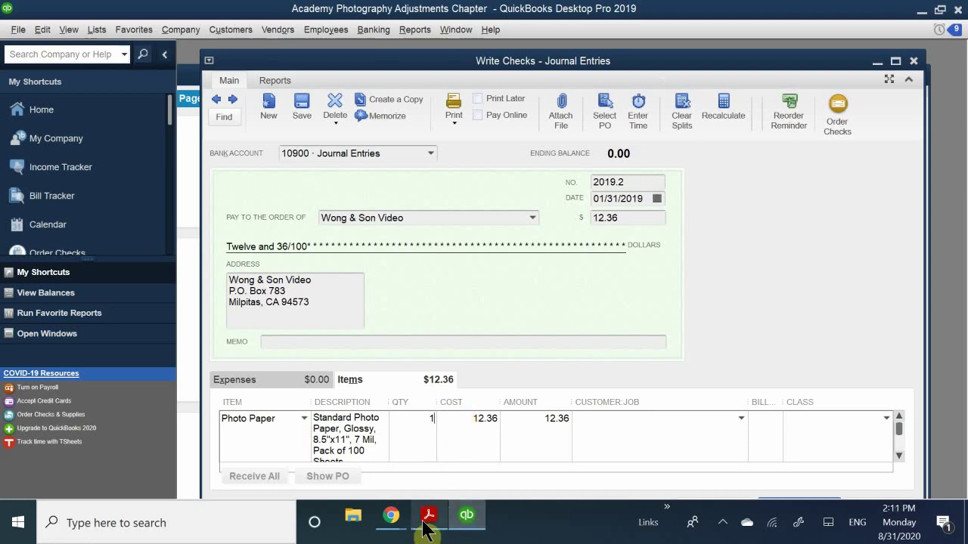
mouse_move(426, 530)
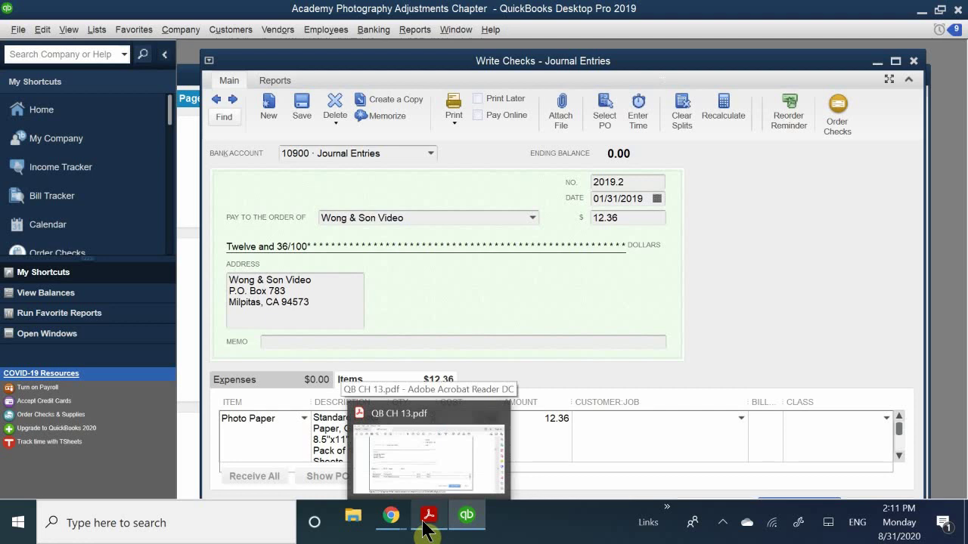
left_click(435, 423)
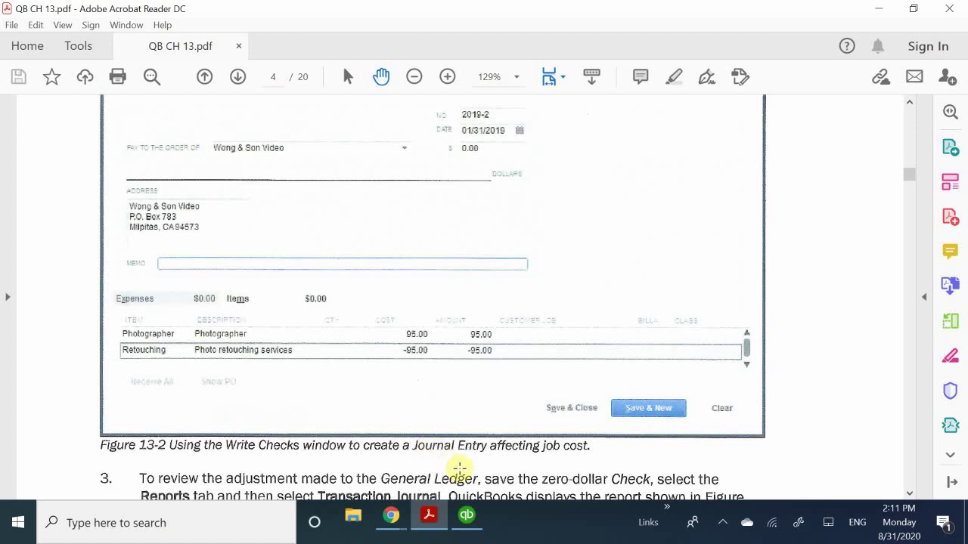
left_click(463, 515)
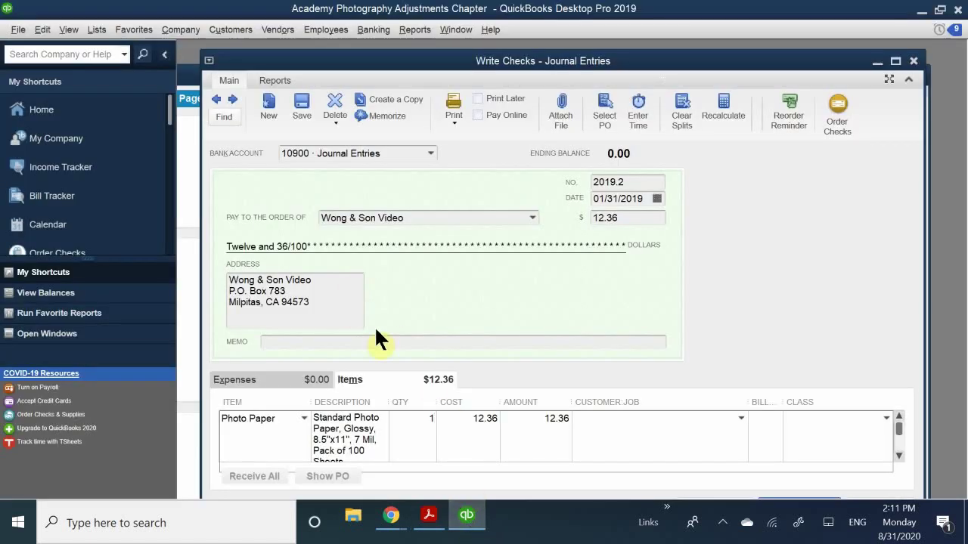
Step: Replace Photo Paper with Photographer on the check's first item line
left_click(353, 380)
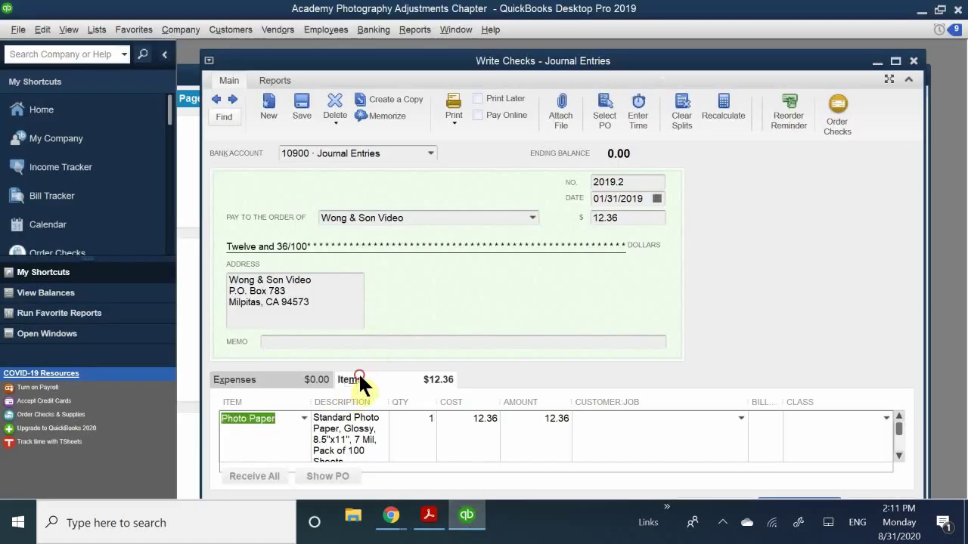
left_click_drag(310, 401, 347, 398)
left_click(291, 420)
double_click(291, 421)
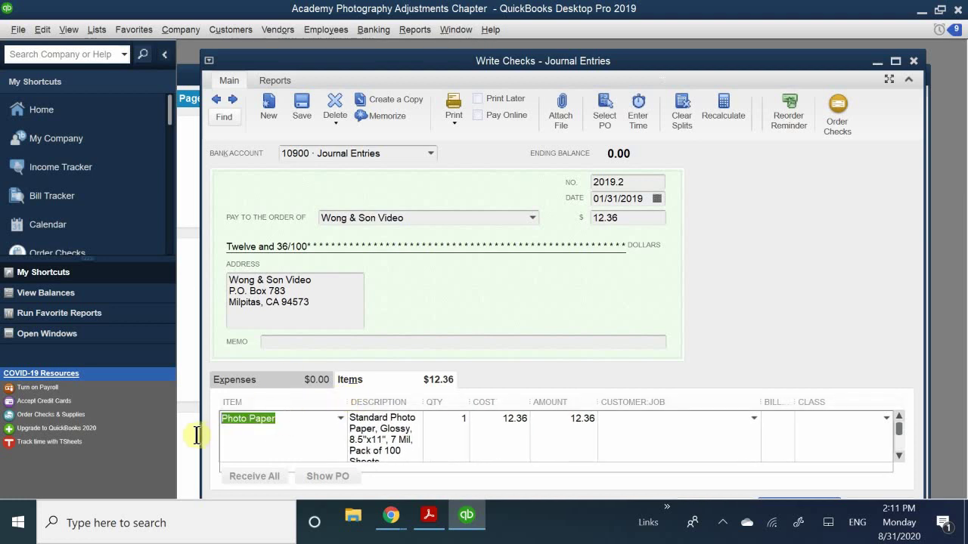
type("Phot")
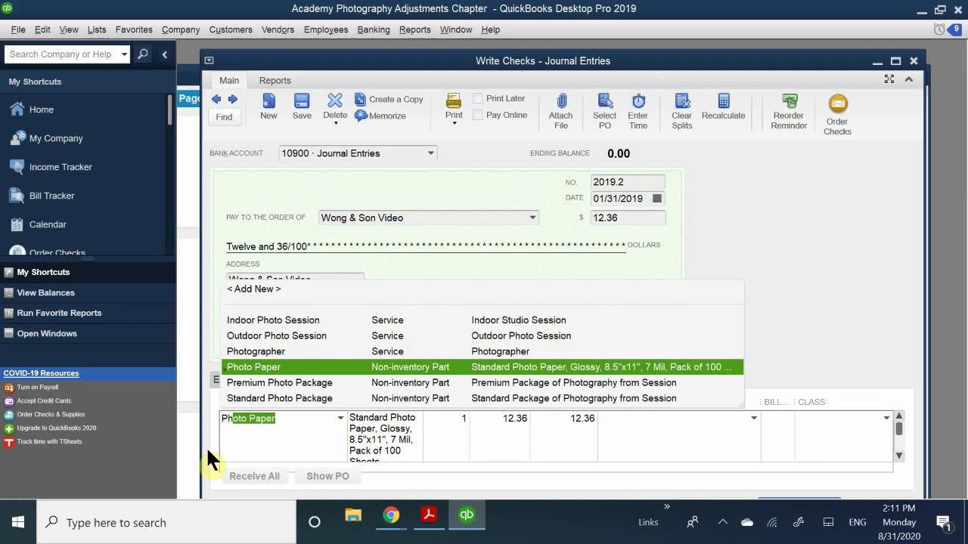
type("ogr")
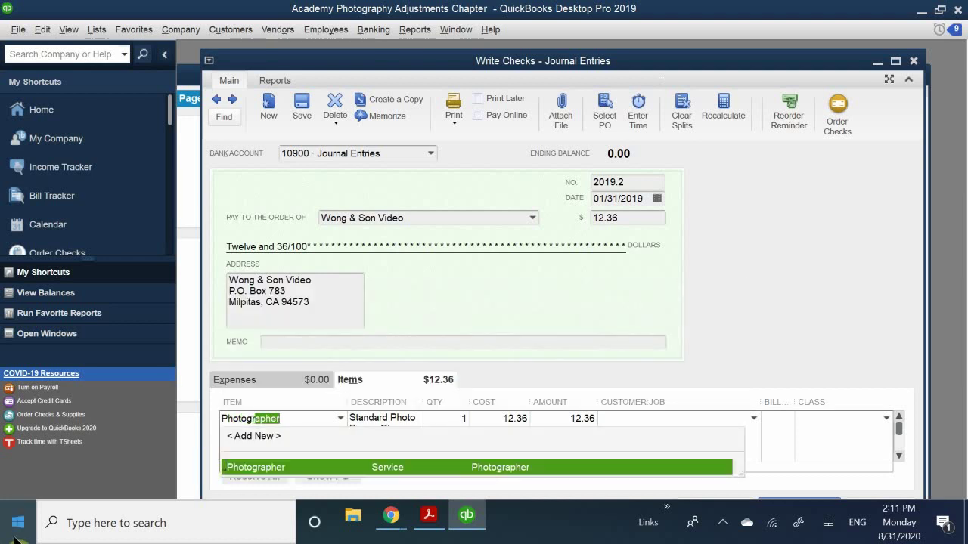
left_click(264, 466)
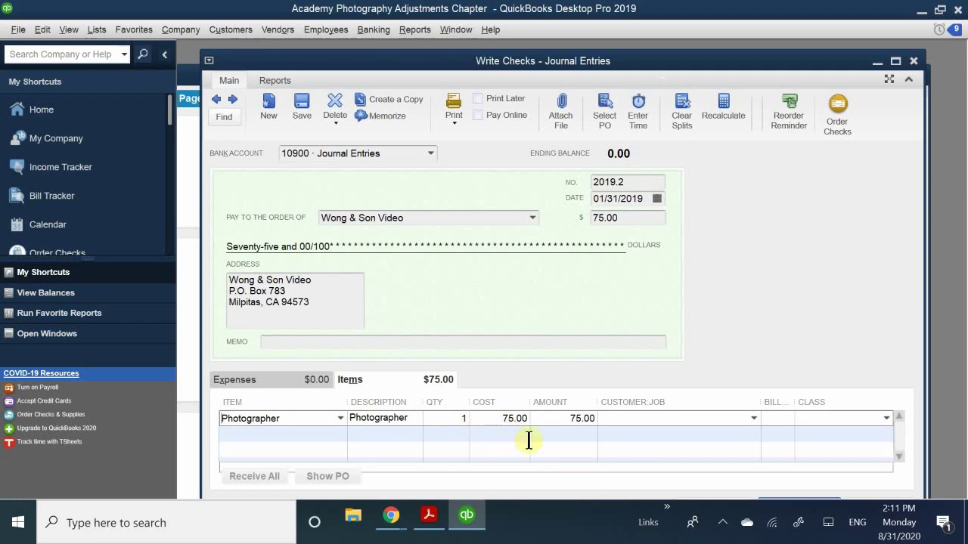
left_click(563, 436)
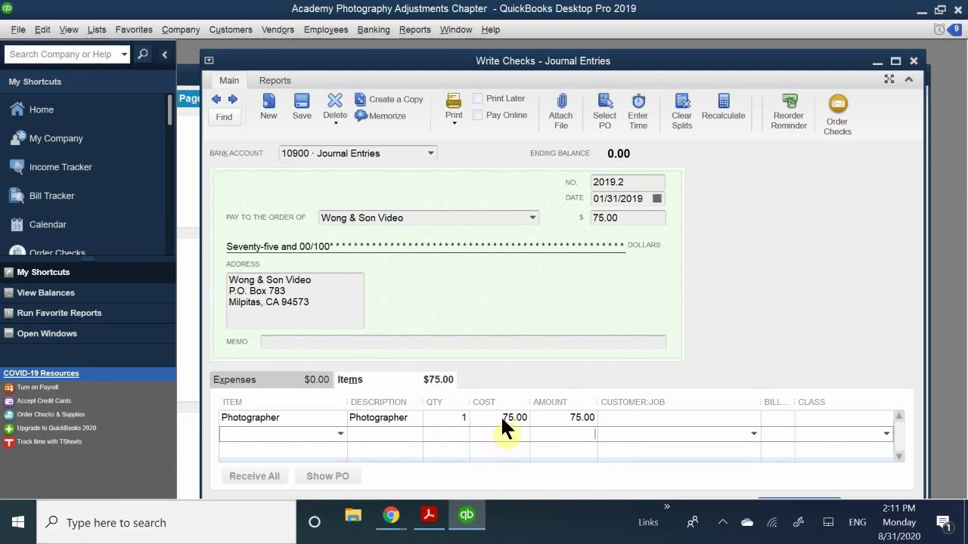
left_click(427, 519)
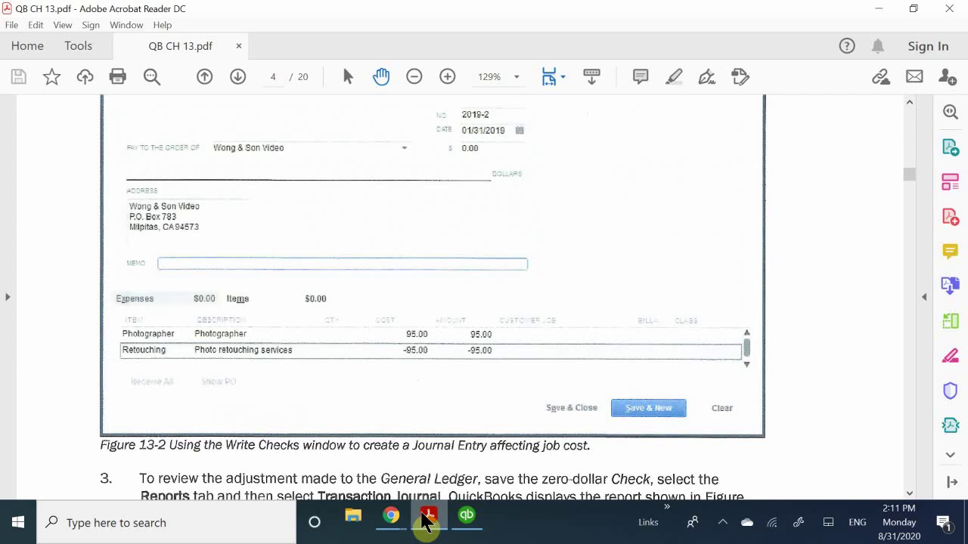
left_click(426, 518)
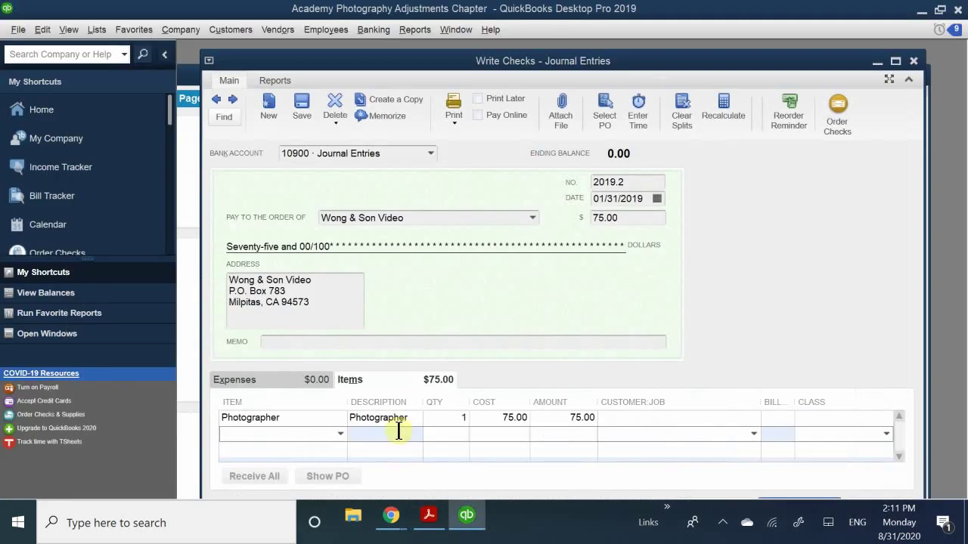
left_click(356, 384)
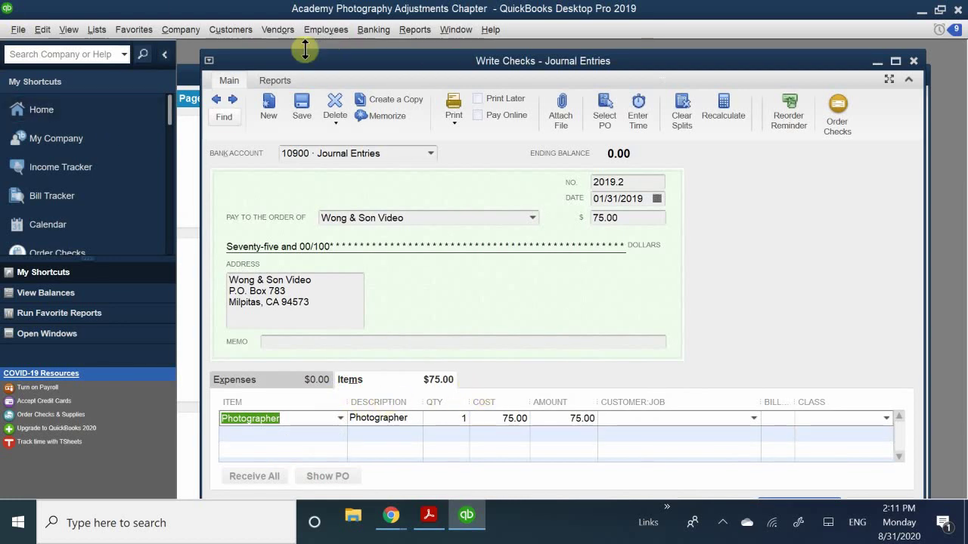
Step: Enlarge the Write Checks window to show the whole check, then focus the second item row
left_click_drag(304, 50, 296, 37)
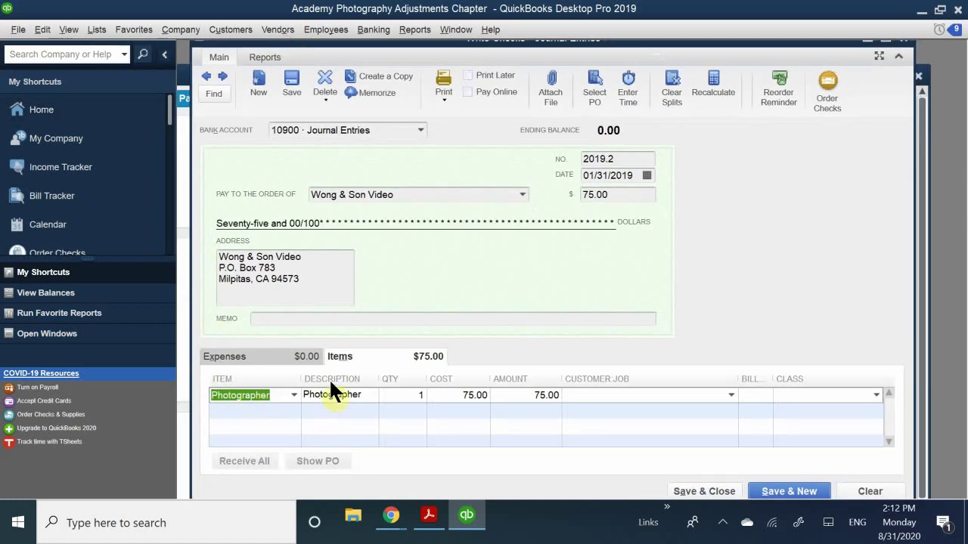
left_click(261, 412)
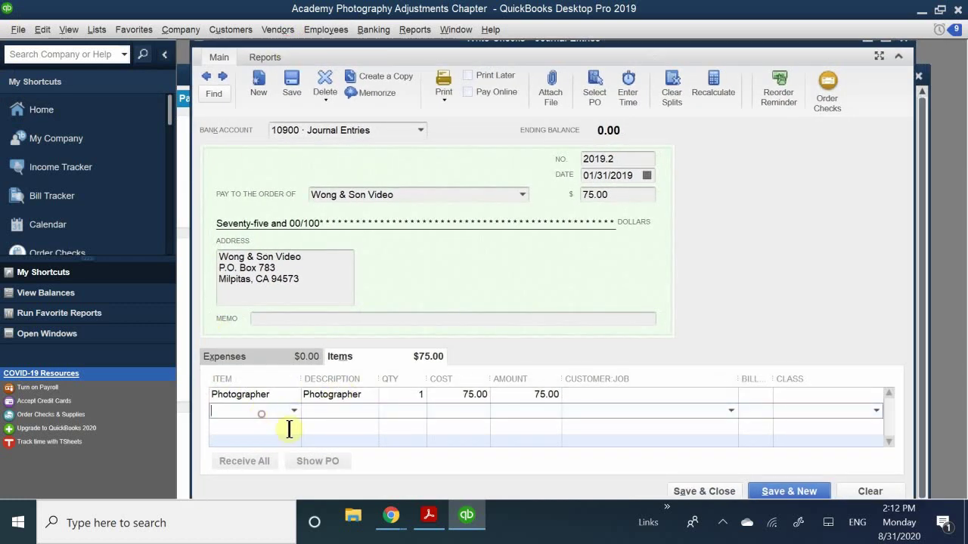
left_click(428, 515)
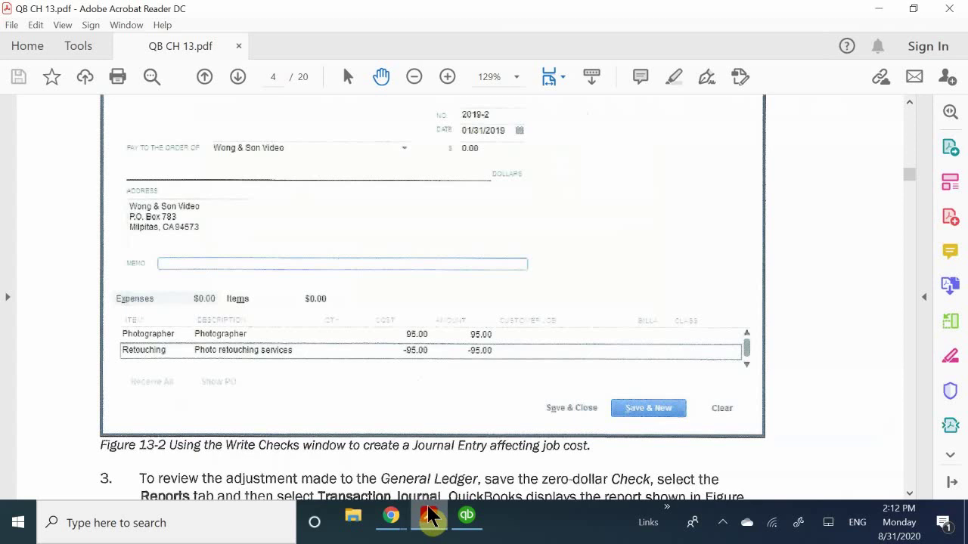
left_click(428, 517)
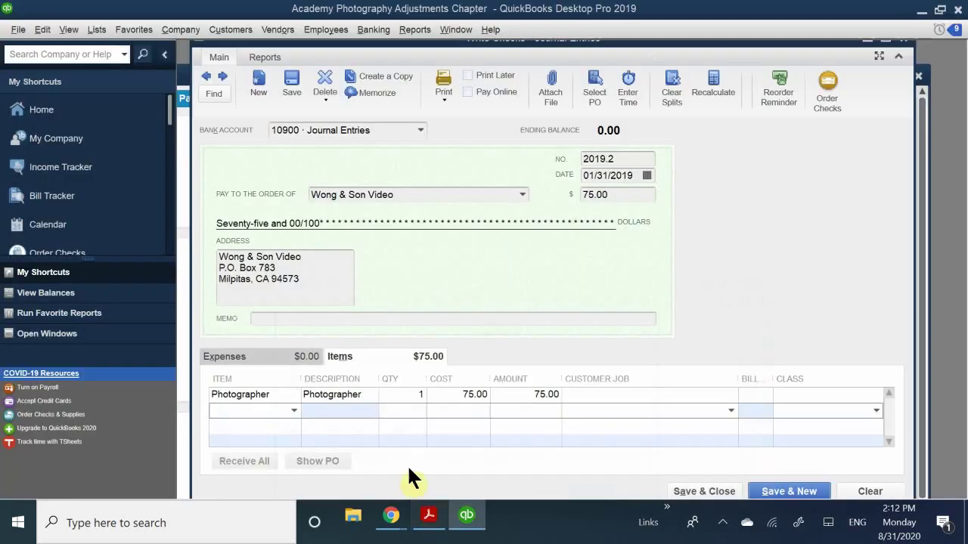
left_click(234, 411)
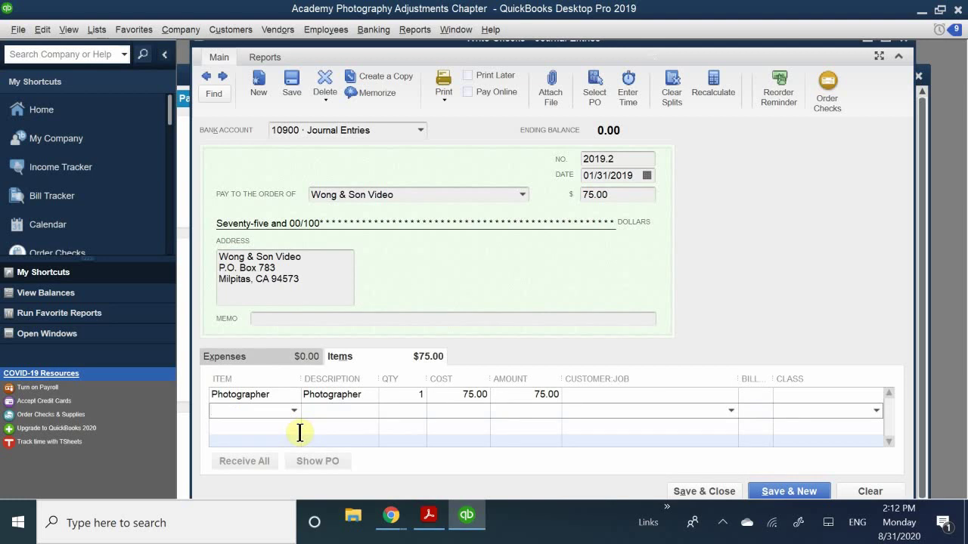
Step: Add a Retouching line, update Photographer's cost to 95.00, and set Retouching to -95.00
type("Retouching")
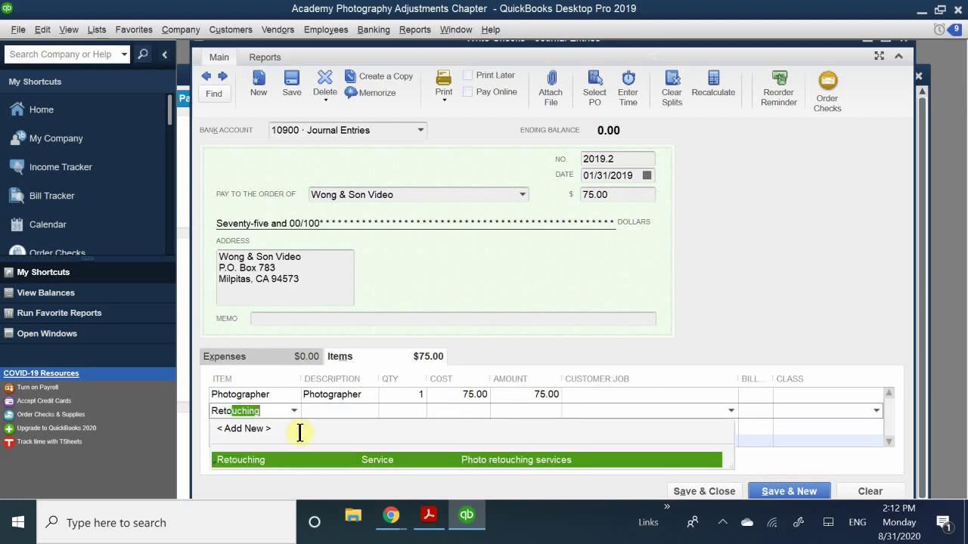
left_click(279, 456)
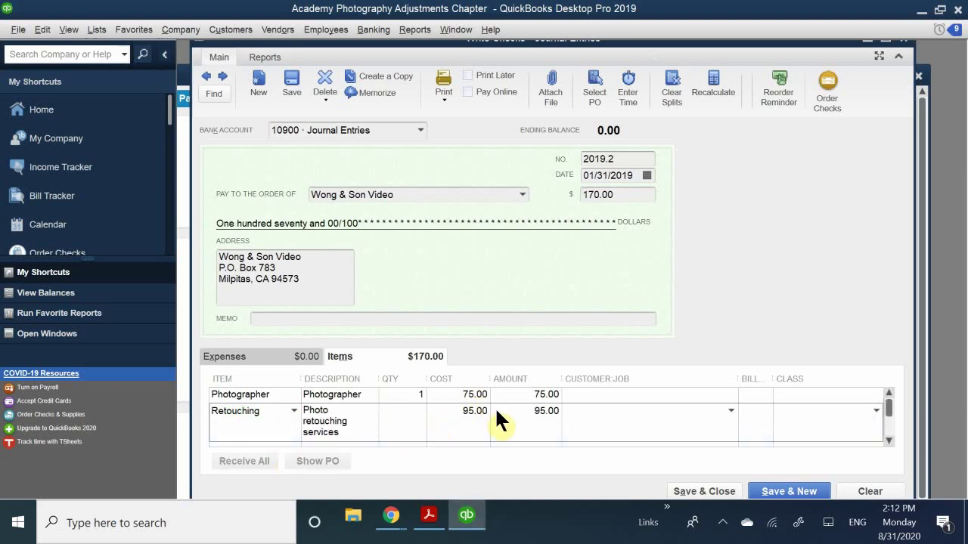
left_click(454, 394)
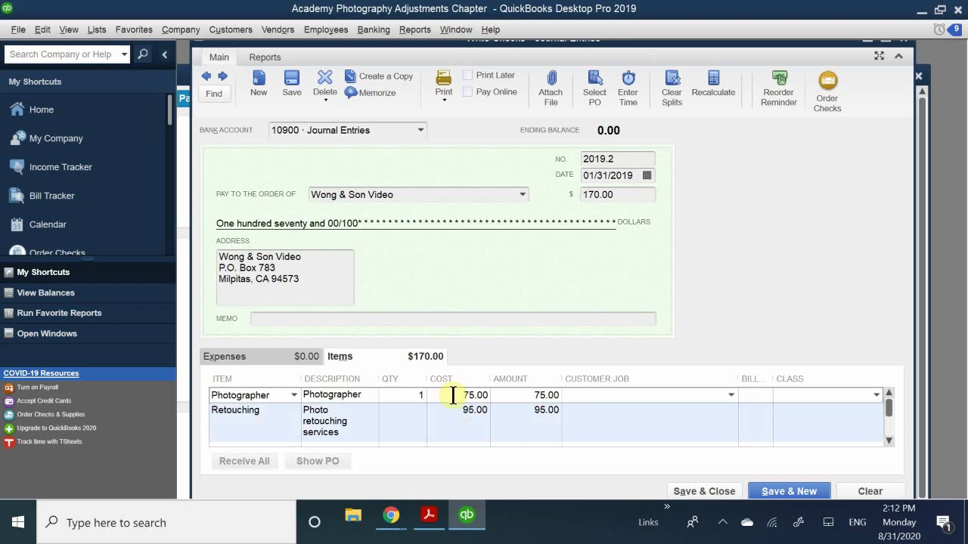
left_click_drag(453, 394, 512, 388)
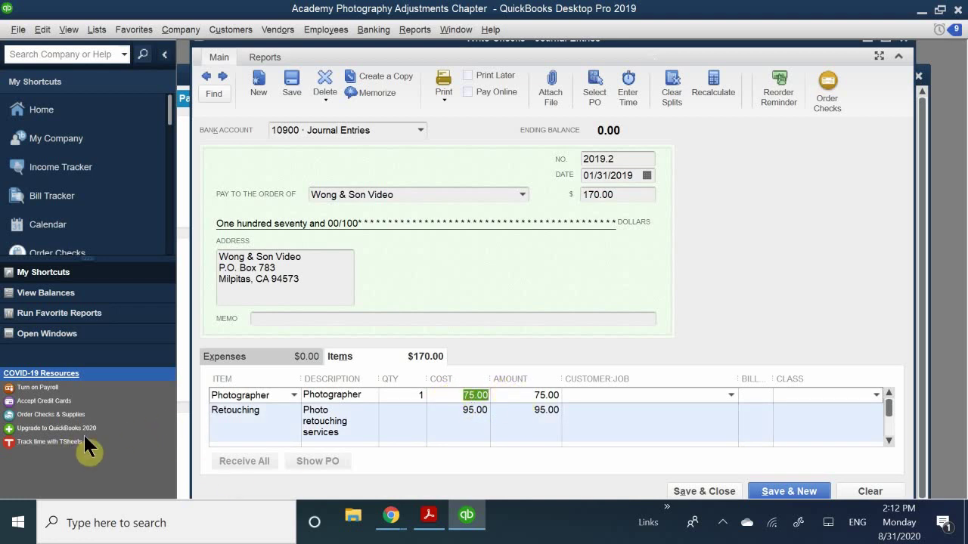
type("95.00")
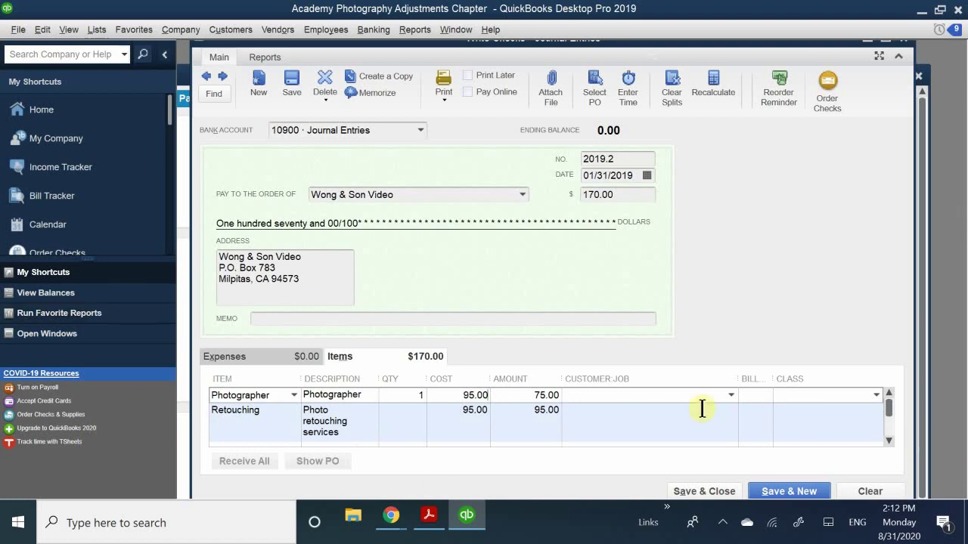
left_click(529, 445)
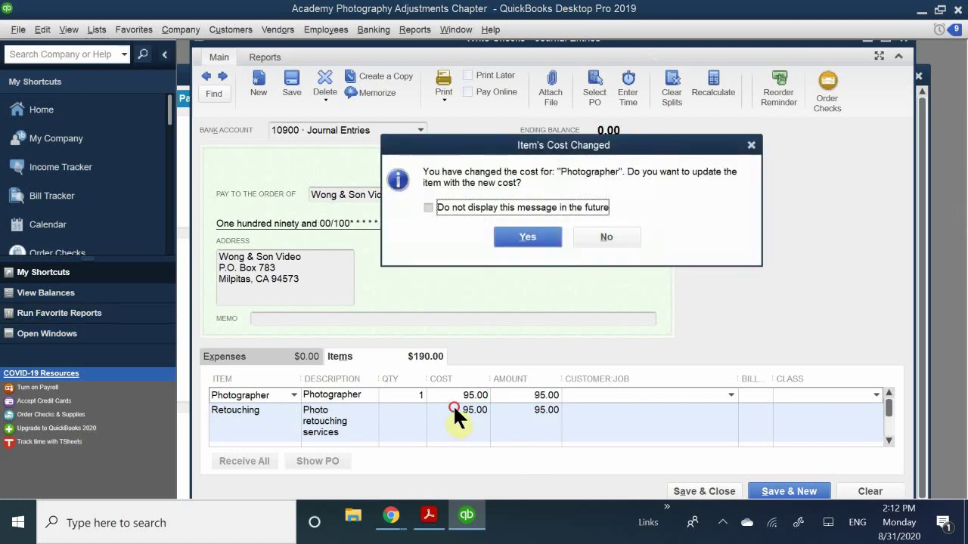
left_click(479, 205)
left_click(506, 235)
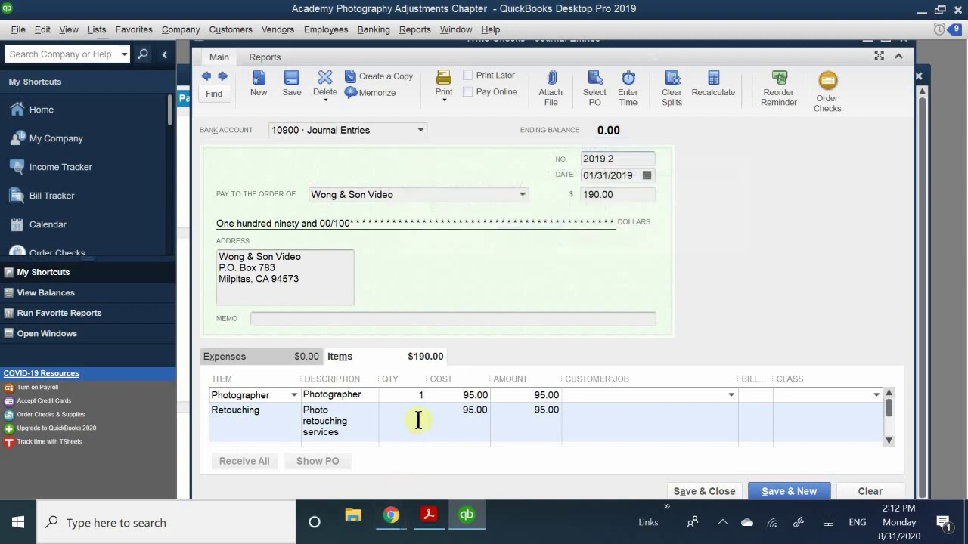
left_click(458, 413)
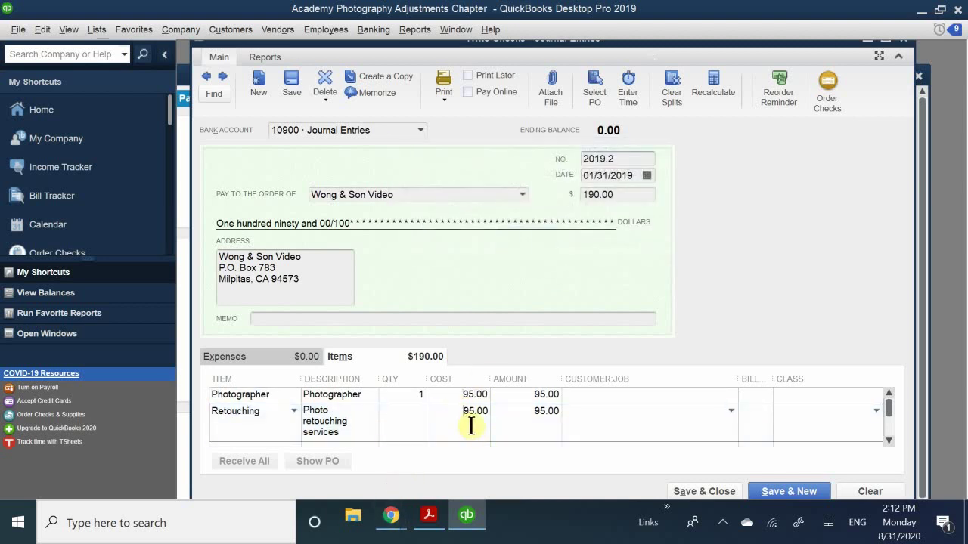
type("-")
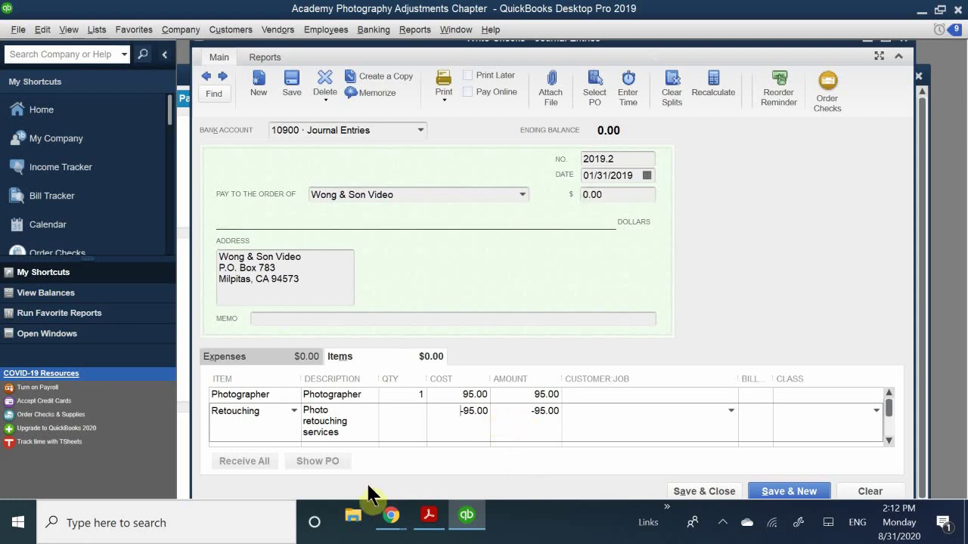
Step: Save and close check 2019.2, then open the Chart of Accounts
mouse_move(382, 506)
left_click(704, 493)
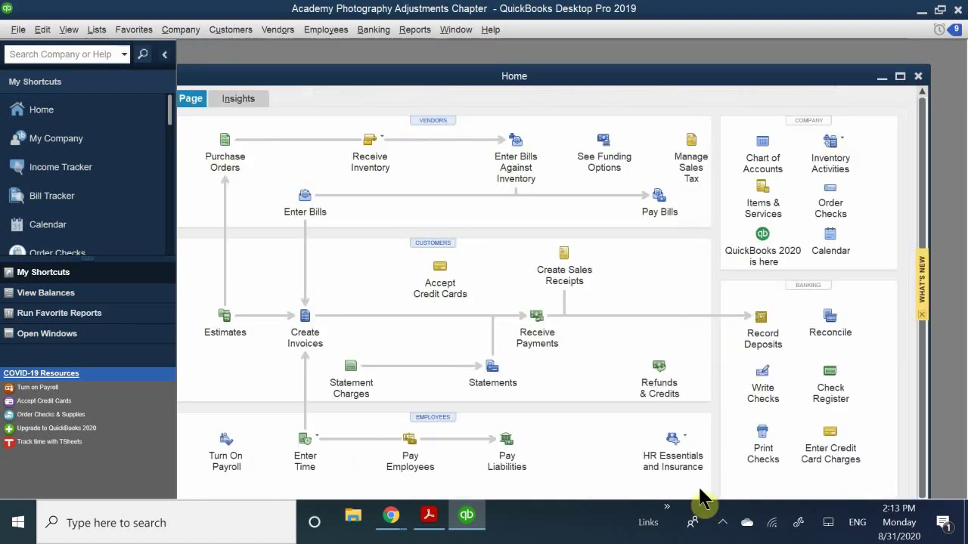
left_click(773, 160)
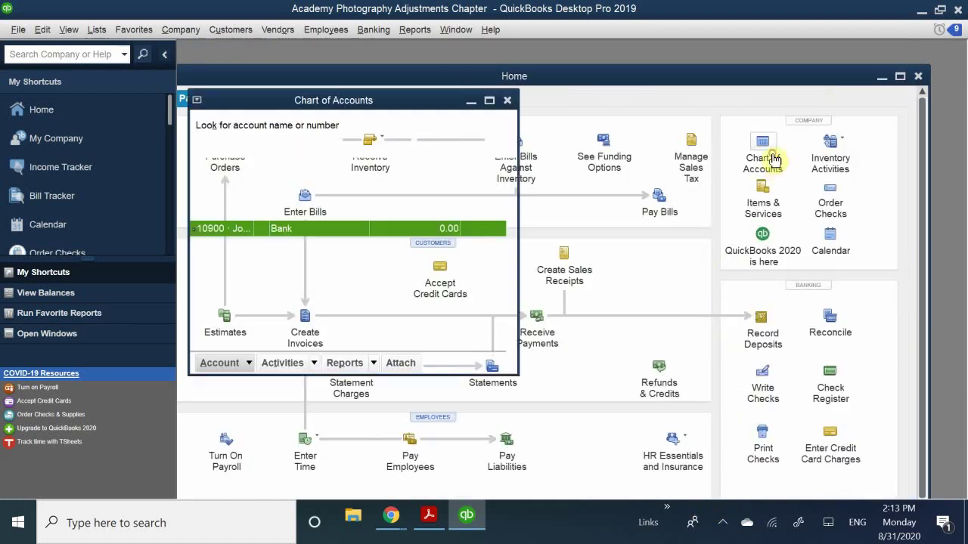
Step: Maximize the Chart of Accounts, open the 10900 Journal Entries register, and select the Wong & Son Video check
double_click(357, 100)
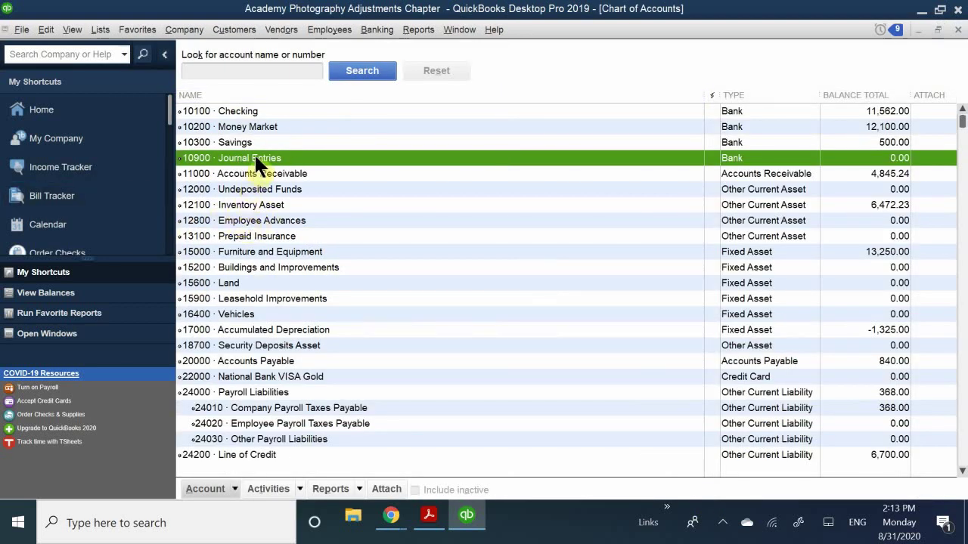
double_click(255, 161)
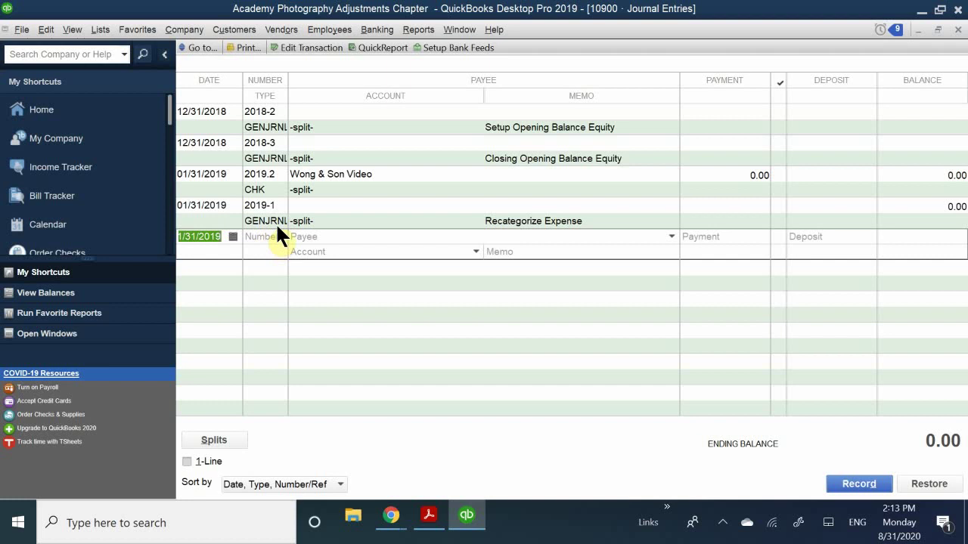
left_click(270, 182)
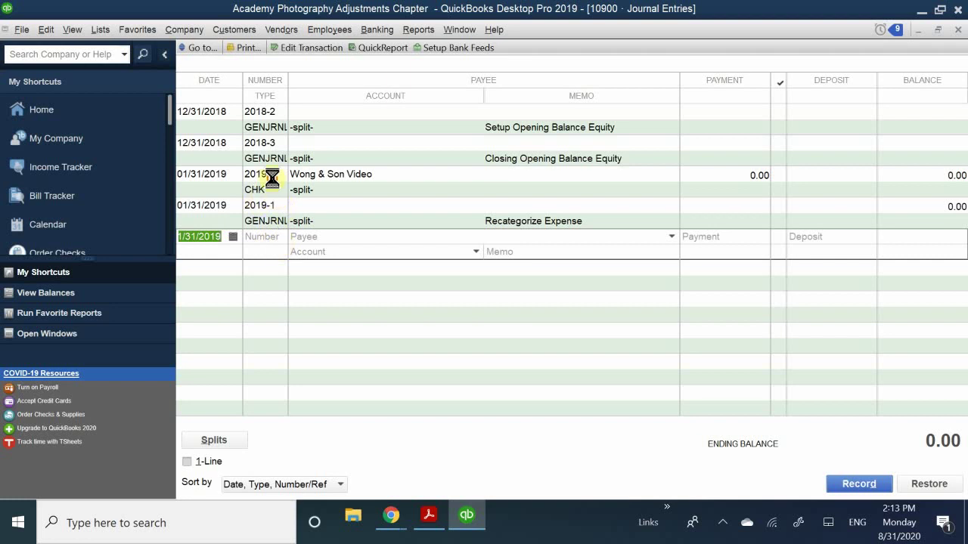
Step: Reopen check 2019.2 to Wong & Son Video, then put it away and select journal entry 2019-1
double_click(218, 187)
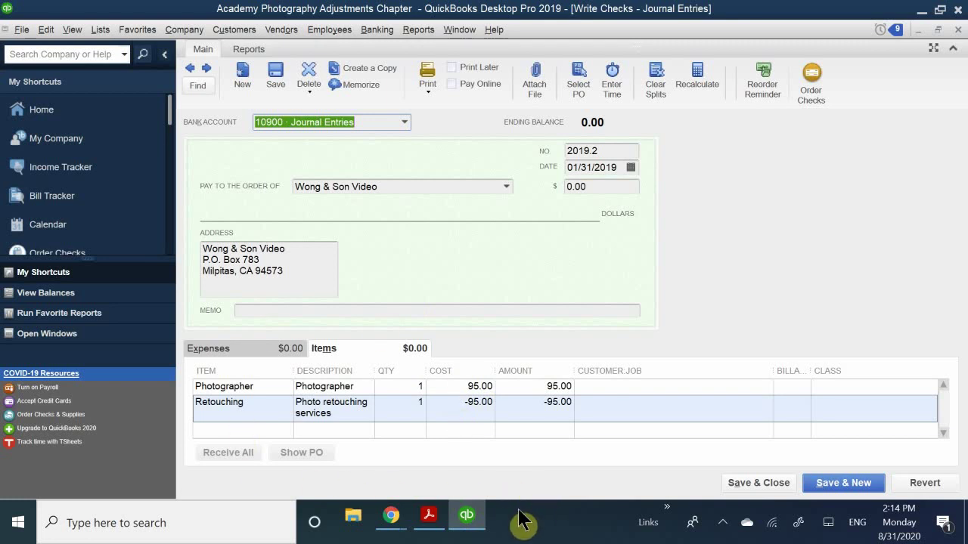
left_click(463, 529)
left_click(463, 527)
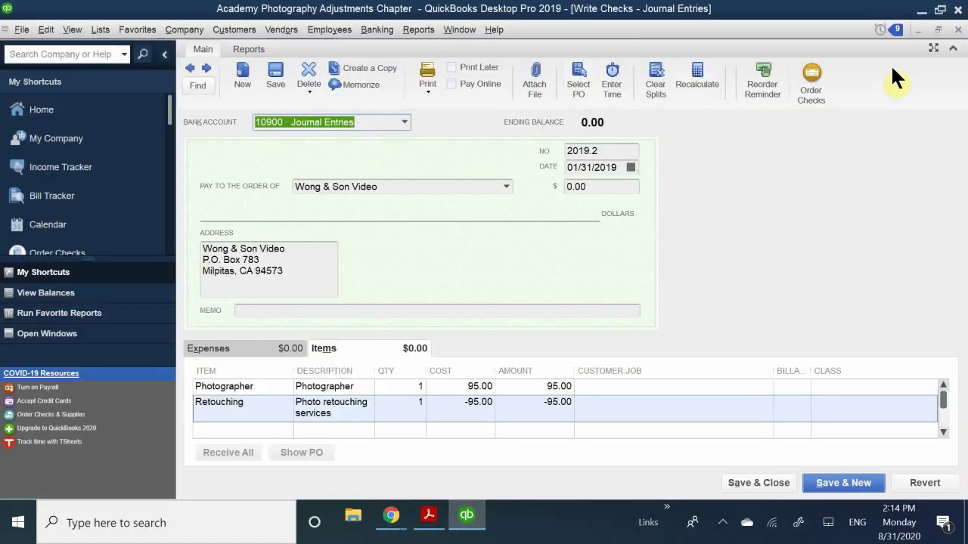
left_click(919, 30)
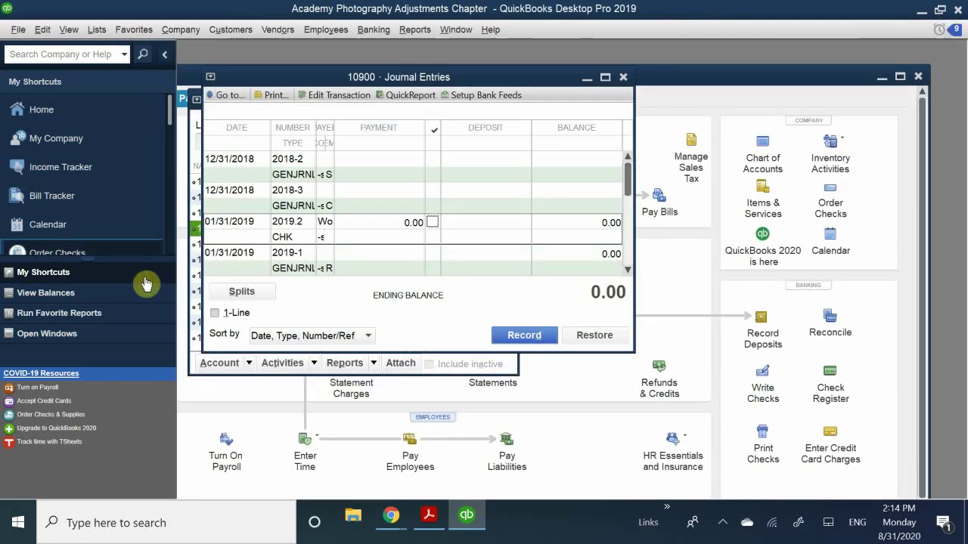
left_click(255, 261)
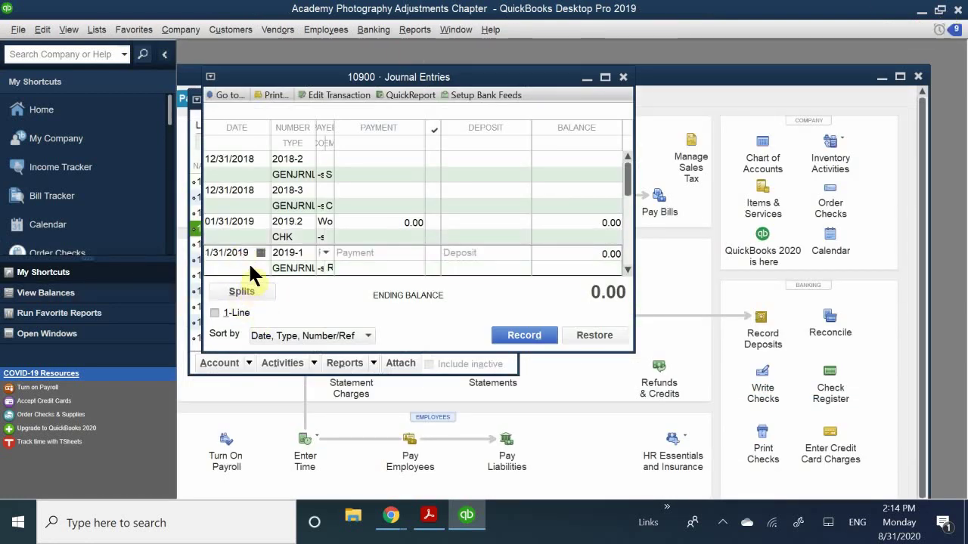
Step: Open journal entry 2019-1, then close it and the 10900 Journal Entries register
double_click(248, 261)
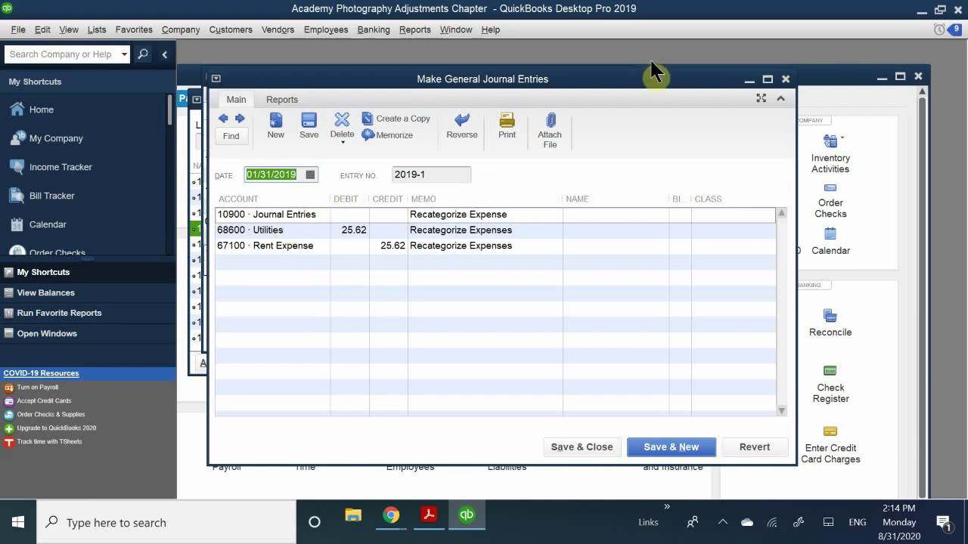
left_click_drag(647, 87, 599, 103)
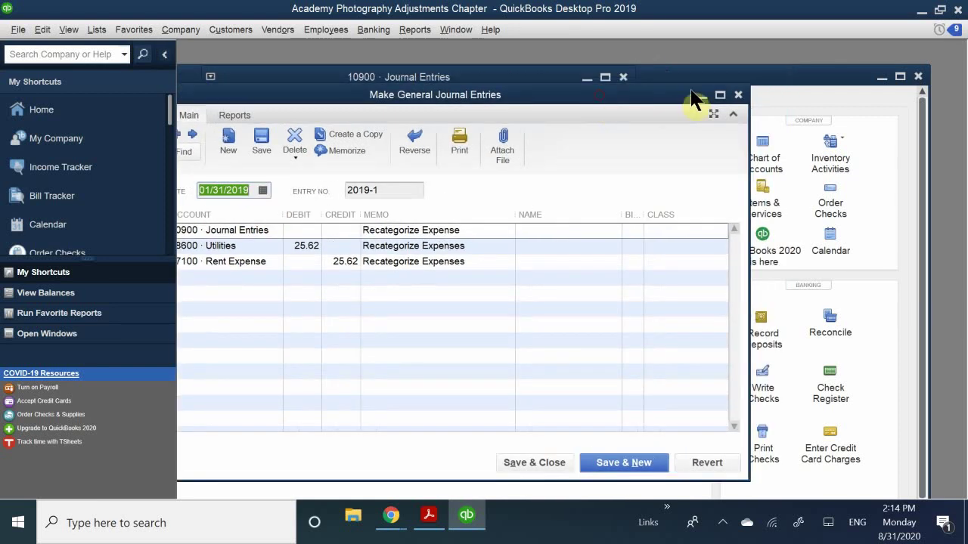
left_click(738, 95)
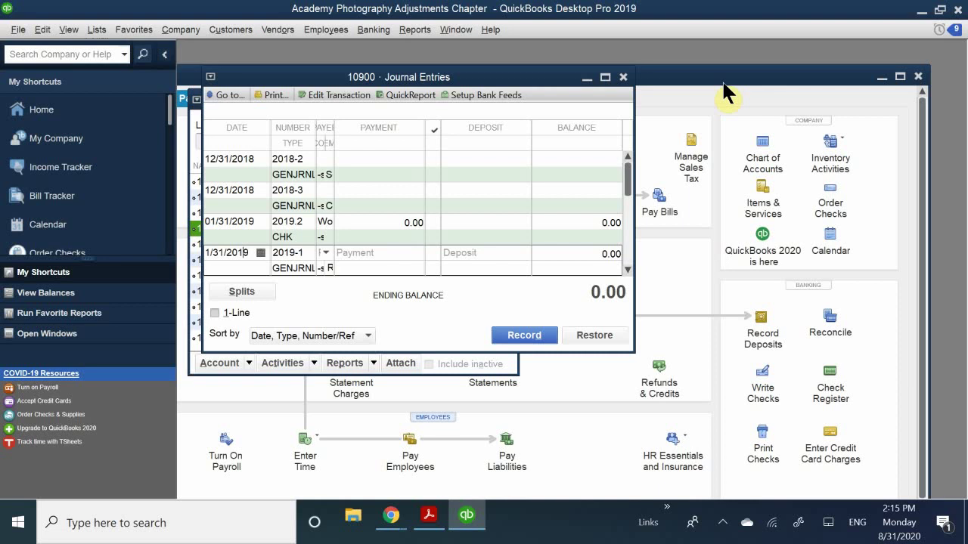
left_click(624, 78)
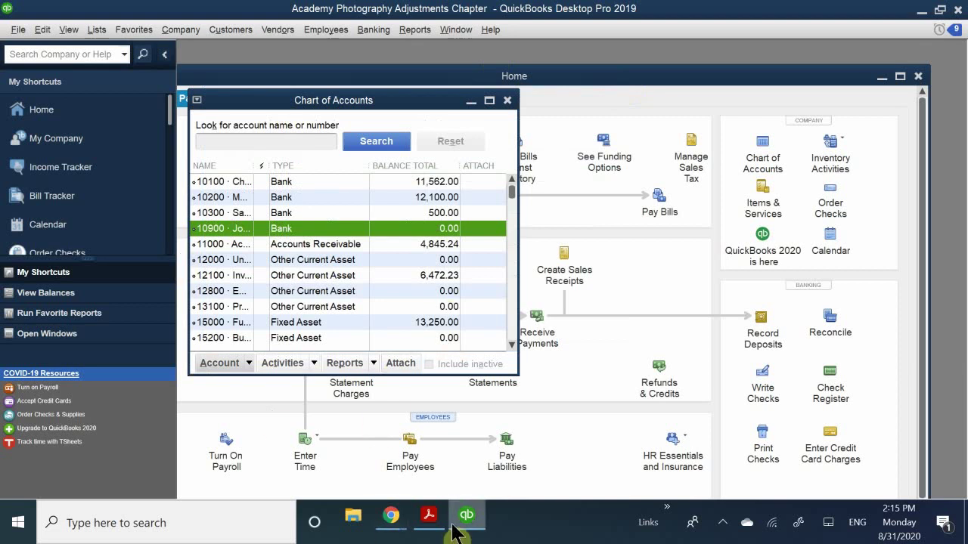
left_click(429, 517)
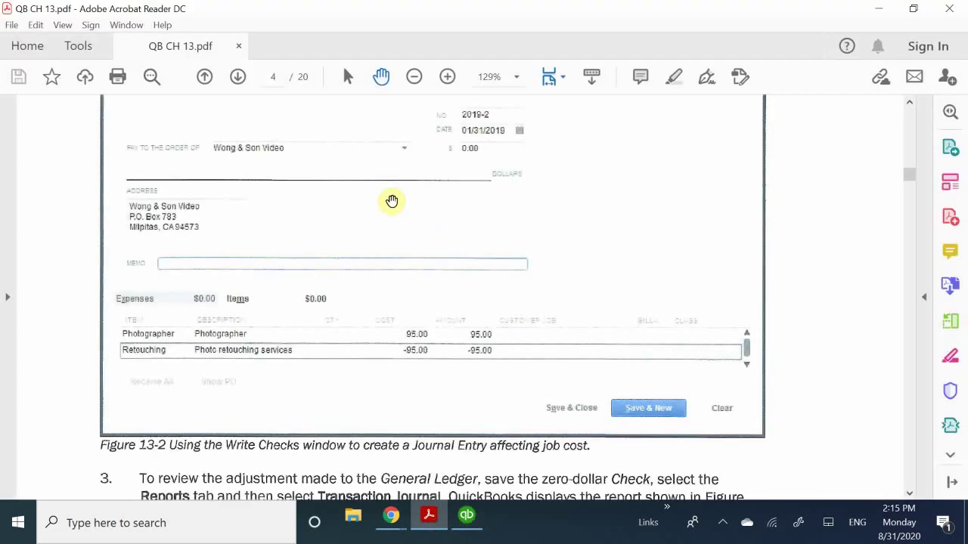
Step: Scroll QB CH 13.pdf past Figure 13-3 to the Editing, Voiding, and Deleting Transactions heading
scroll(410, 224, "down", 8)
scroll(415, 230, "down", 7)
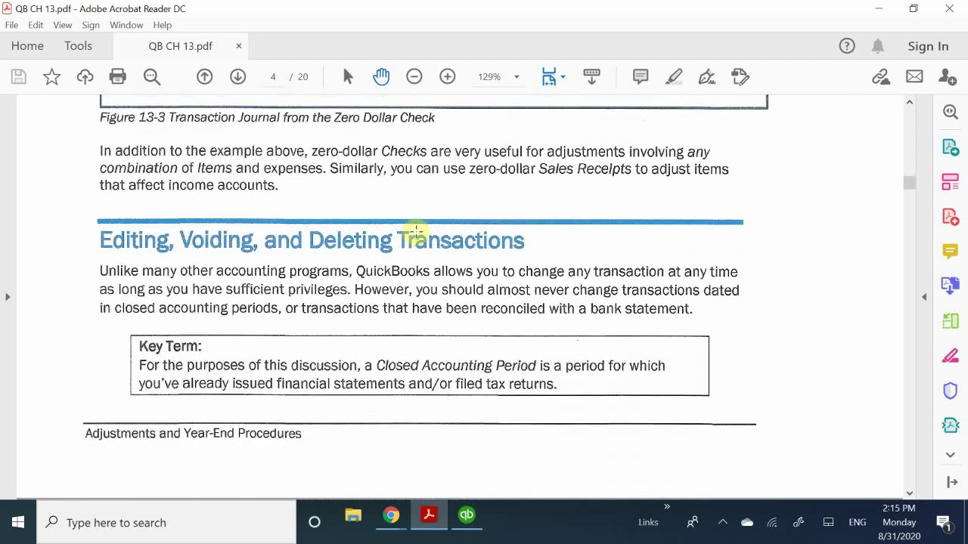
scroll(416, 230, "up", 10)
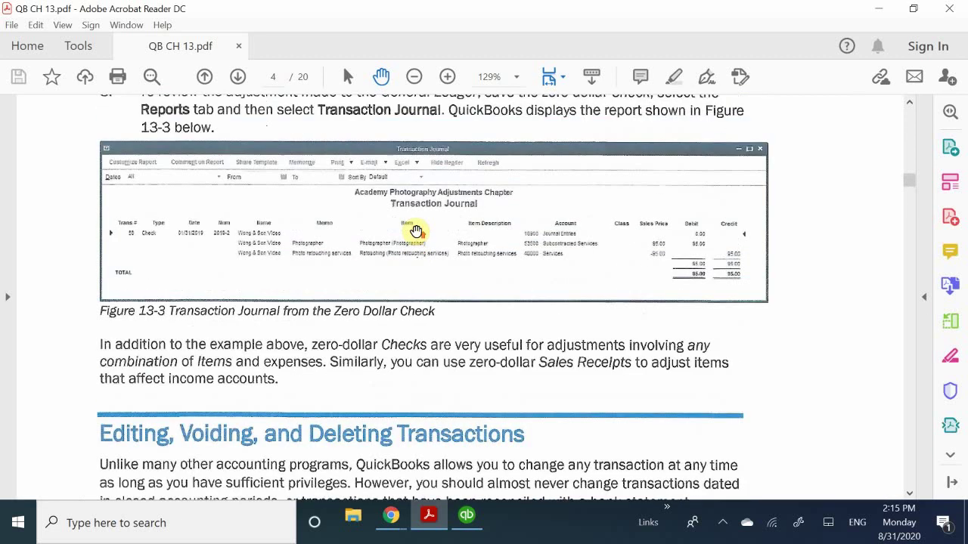
scroll(416, 231, "up", 6)
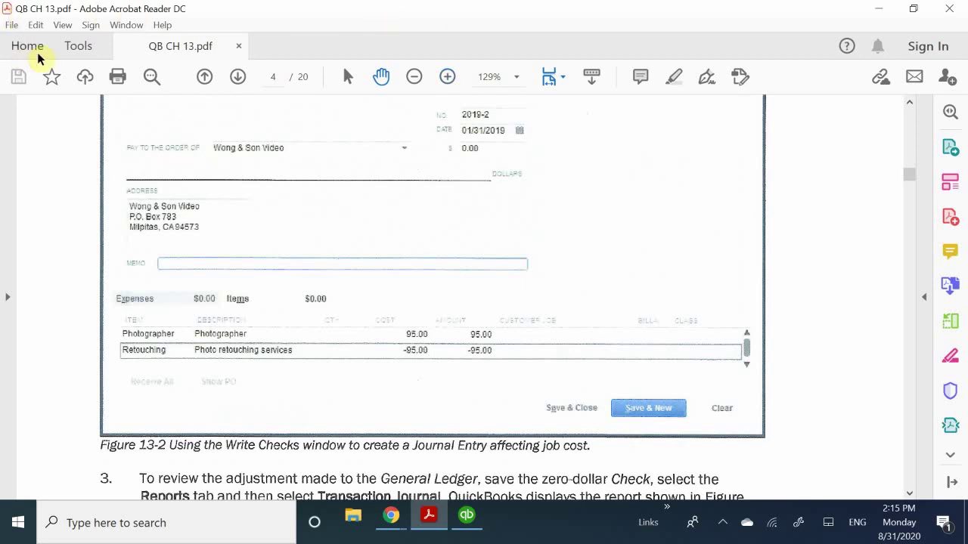
scroll(348, 255, "down", 1)
scroll(349, 255, "down", 12)
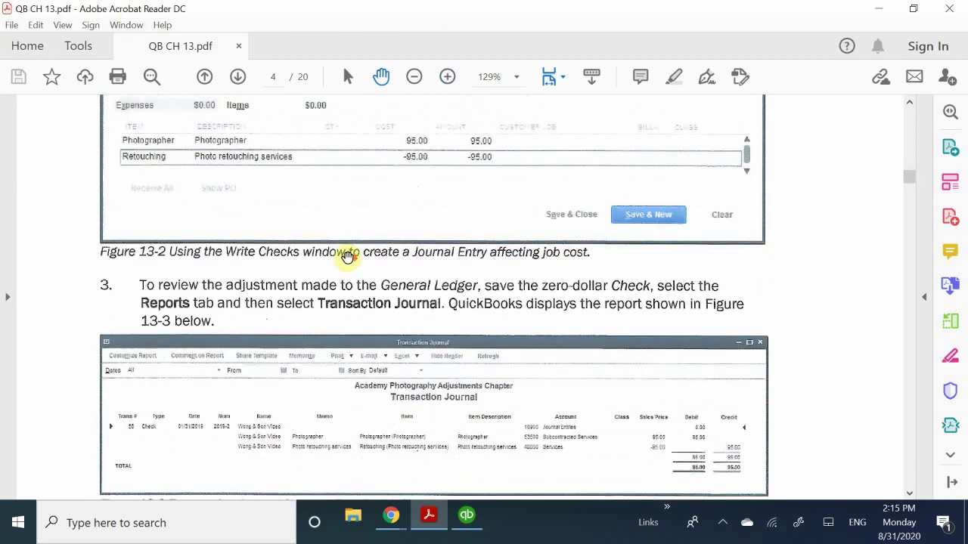
scroll(349, 258, "down", 2)
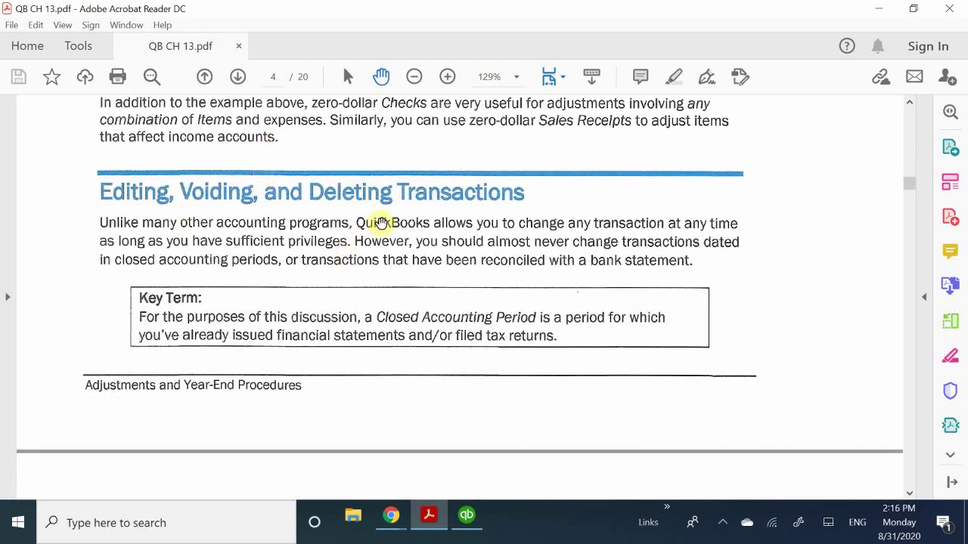
scroll(438, 205, "down", 2)
scroll(436, 205, "up", 1)
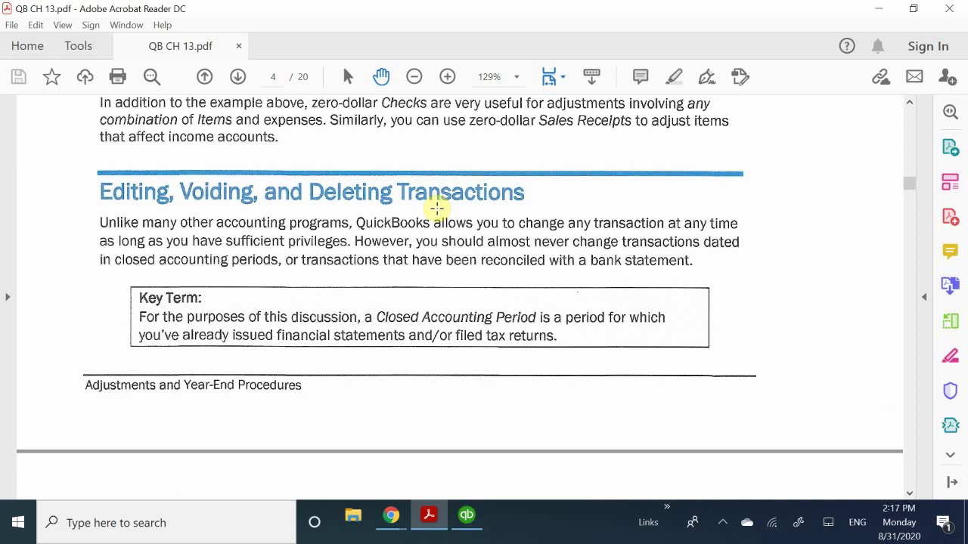
scroll(437, 208, "down", 1)
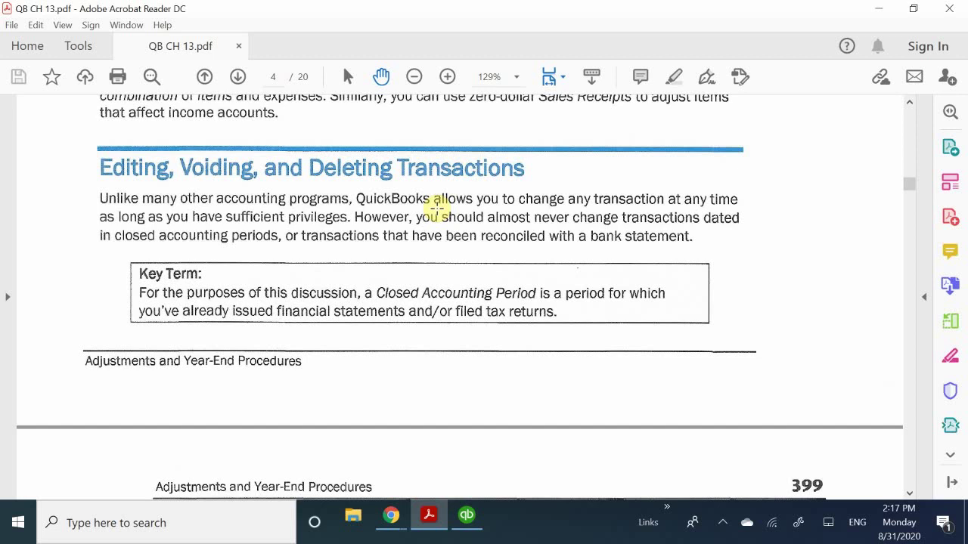
Step: Scroll to page 5's Editing Transactions Computer Practice steps 1–4 for Invoice 2019-106
scroll(437, 206, "down", 7)
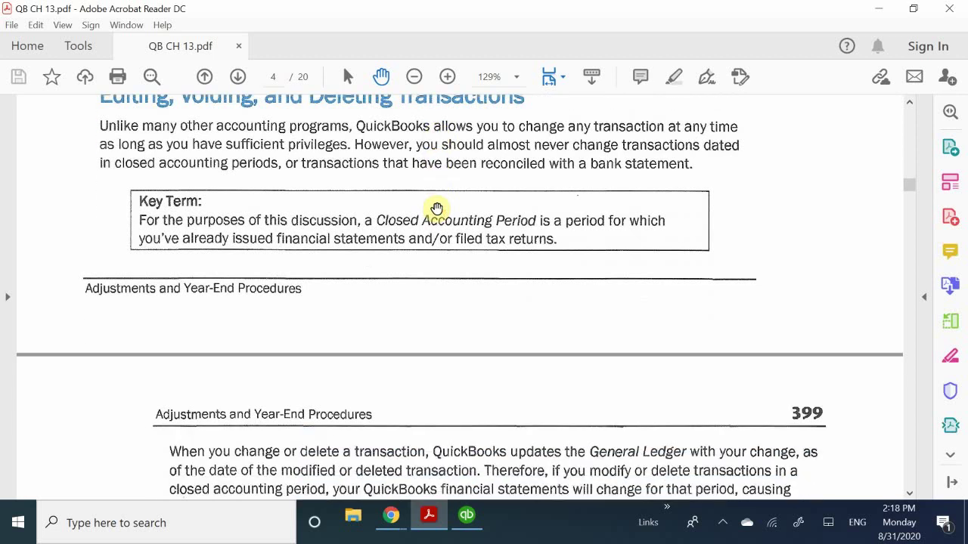
scroll(437, 212, "down", 3)
scroll(437, 211, "up", 1)
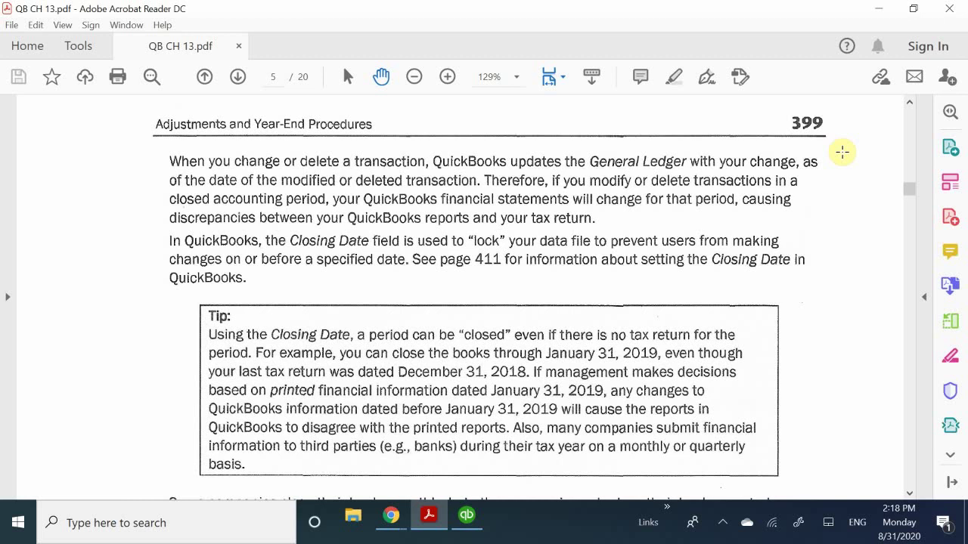
scroll(842, 152, "down", 10)
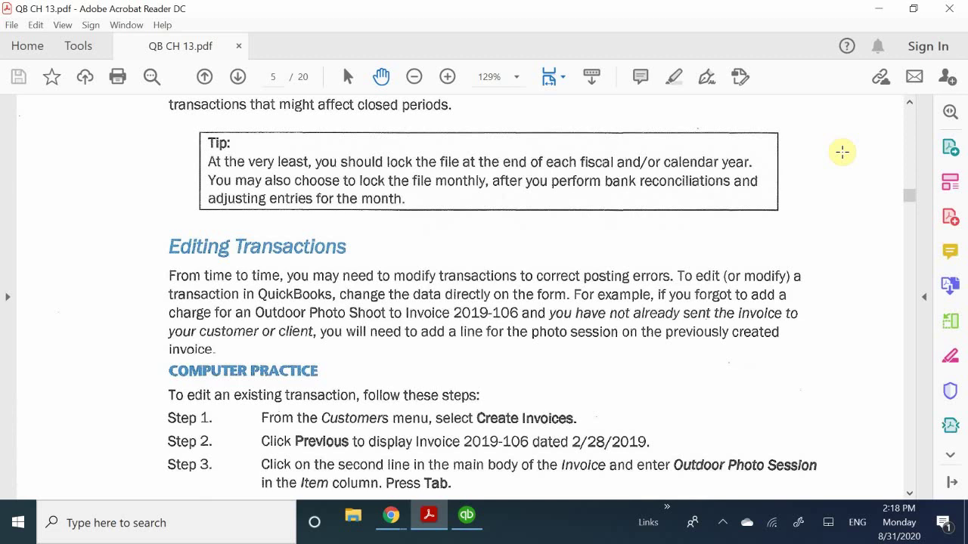
scroll(855, 132, "down", 2)
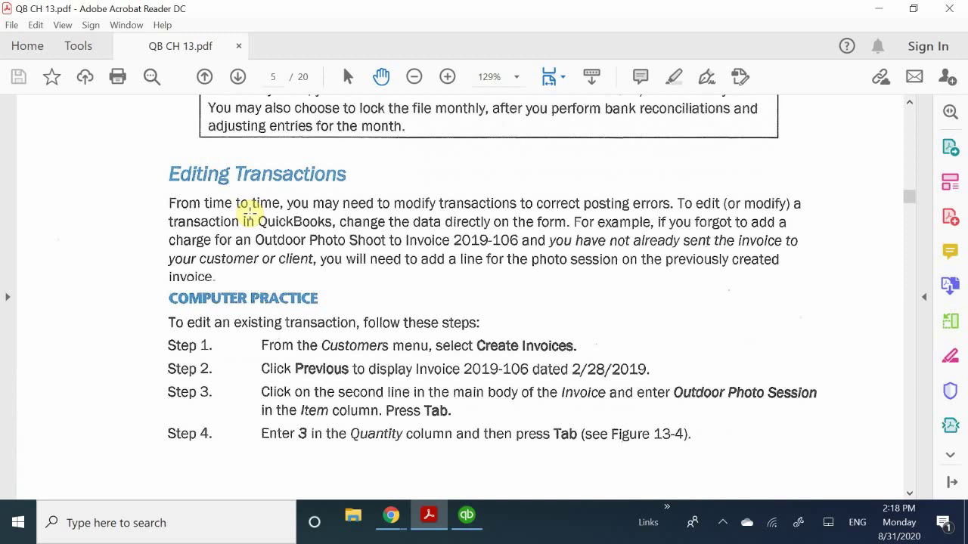
scroll(314, 257, "down", 1)
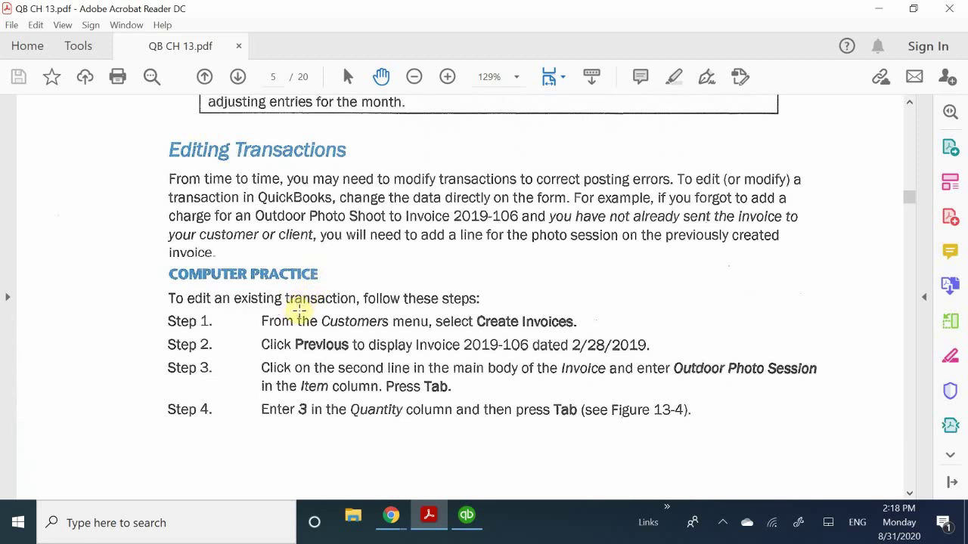
scroll(423, 311, "down", 1)
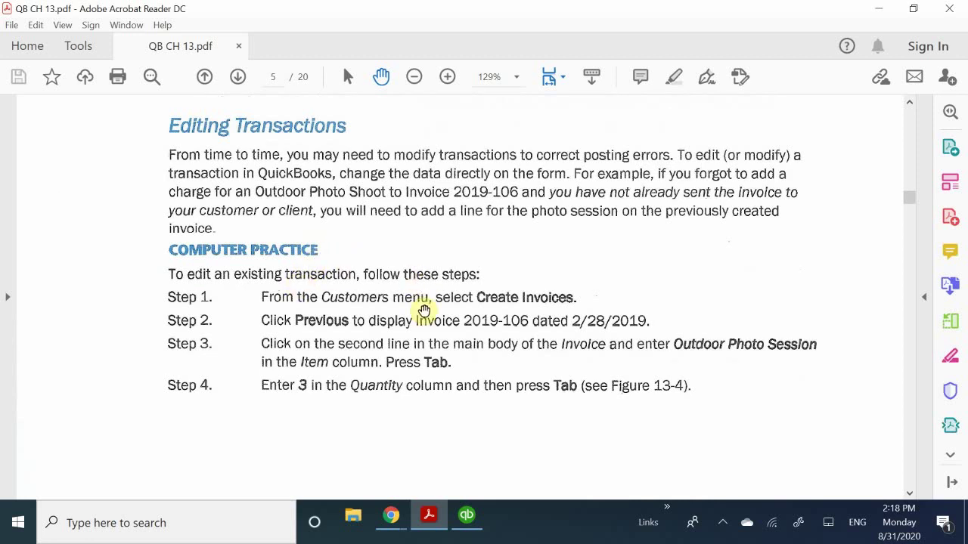
Step: From Create Invoices, go back to Invoice 2019-106 for Branch Opening and maximize its window
left_click(467, 517)
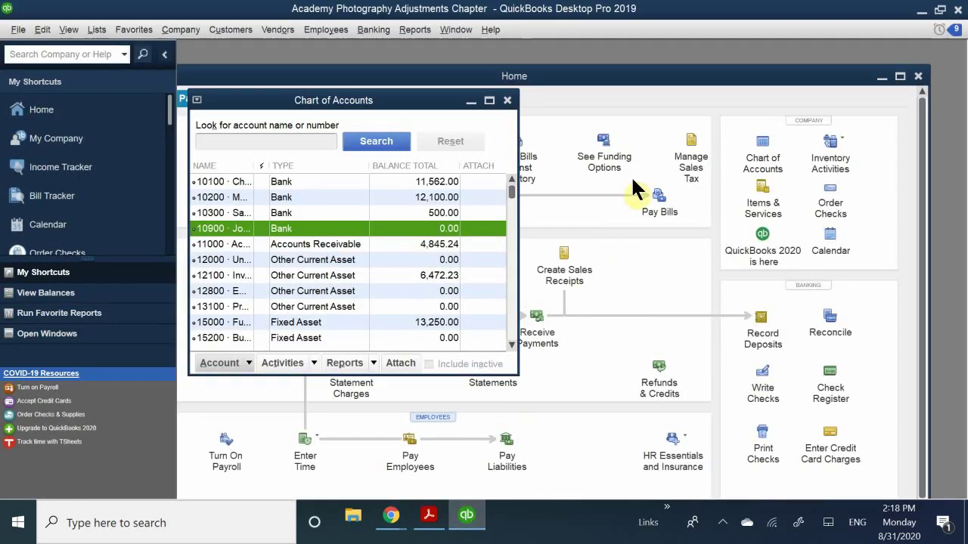
left_click(584, 183)
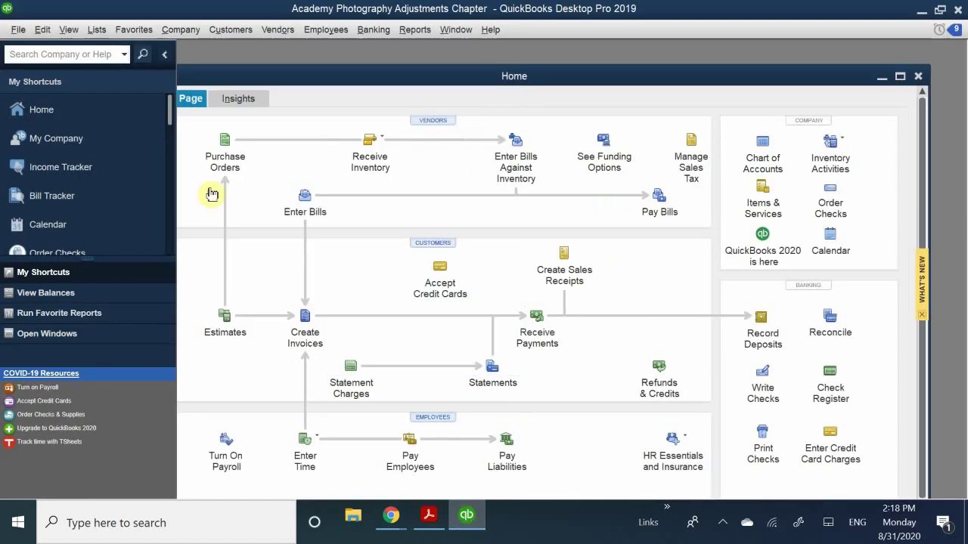
left_click(303, 333)
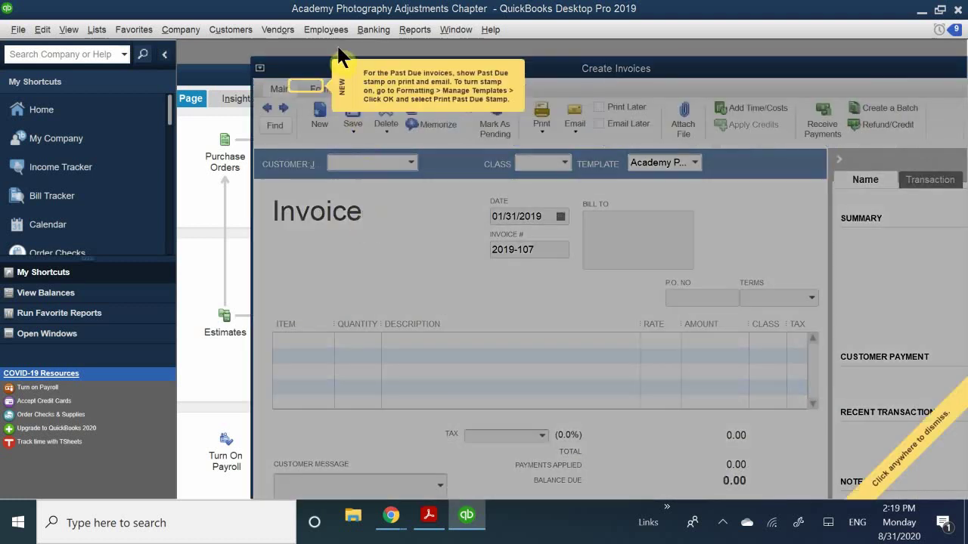
left_click(543, 71)
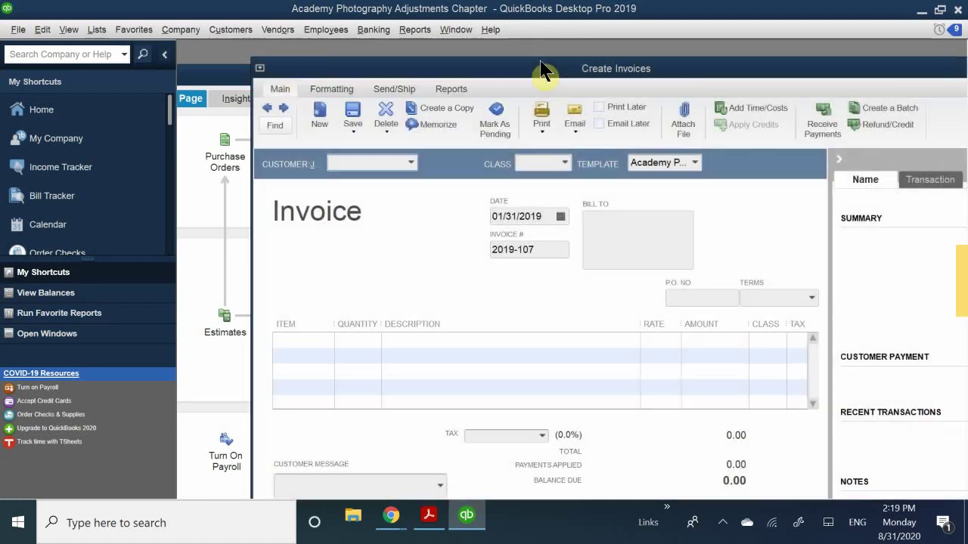
left_click(266, 110)
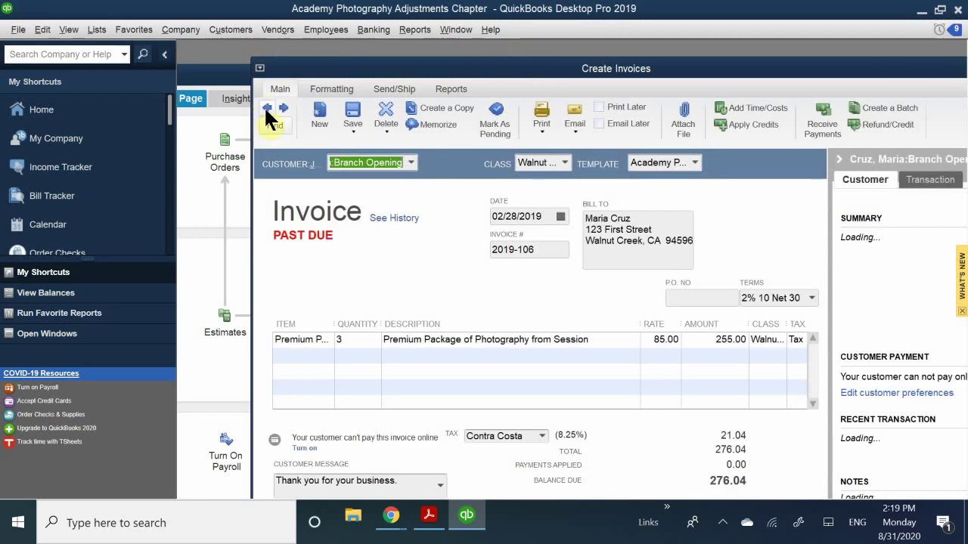
double_click(448, 68)
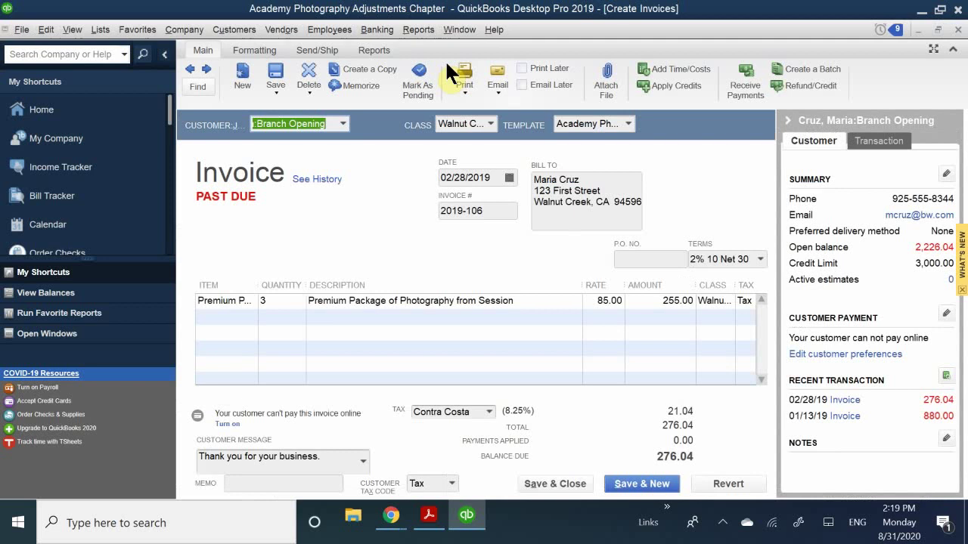
left_click(316, 124)
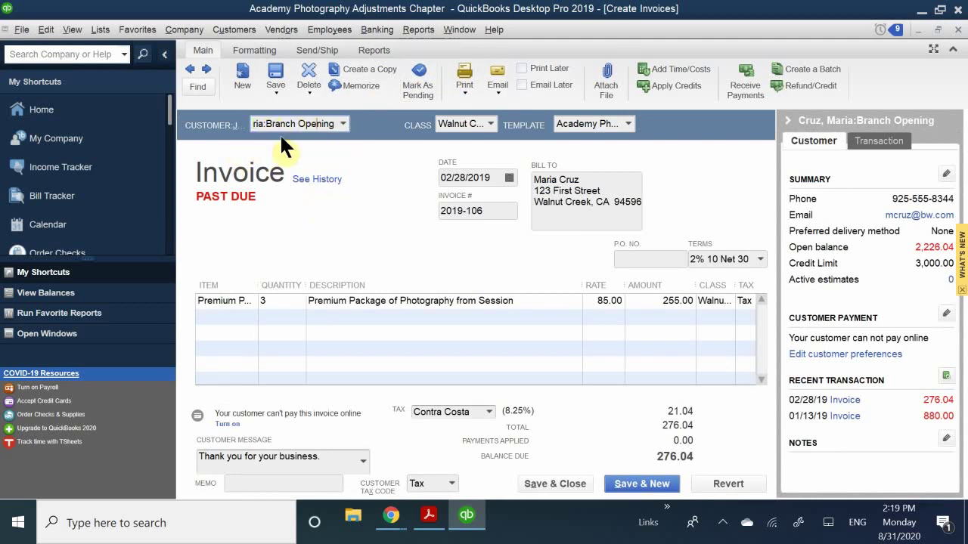
left_click(290, 201)
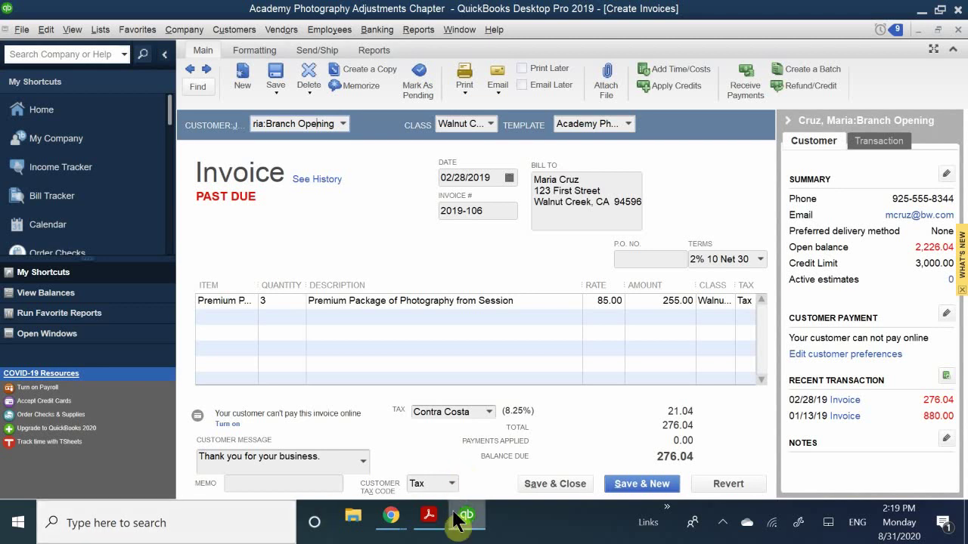
mouse_move(429, 503)
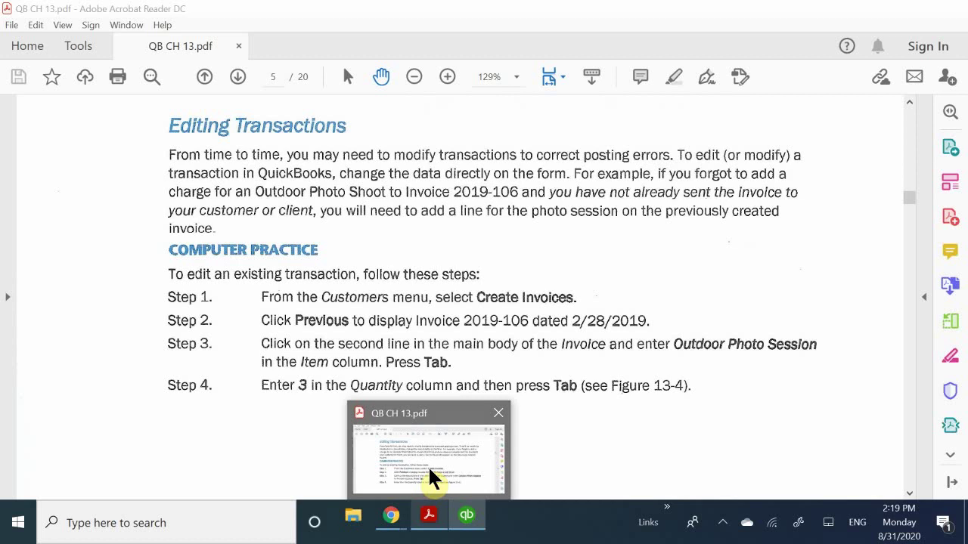
left_click(428, 468)
scroll(429, 441, "down", 15)
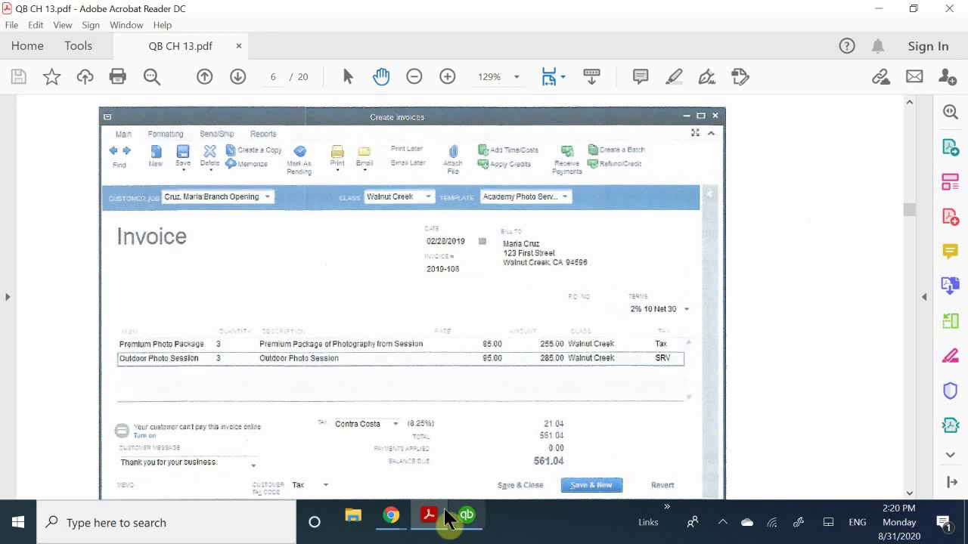
left_click(467, 517)
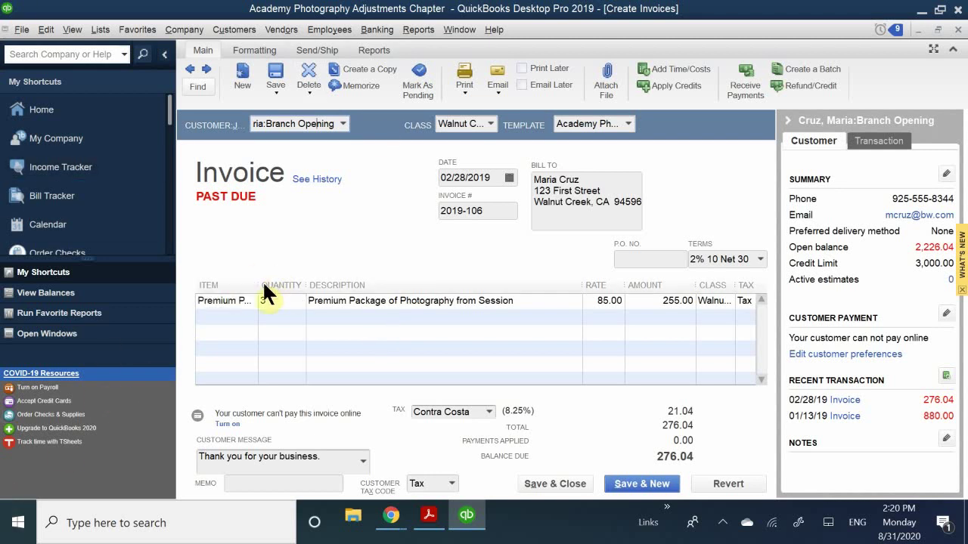
Step: Drag the Item/Quantity header divider right so Premium Photo Package shows in full
left_click_drag(259, 282, 325, 279)
Step: Add an Outdoor Photo Session line, quantity 3 at 95.00, raising the balance to 561.04
left_click(249, 318)
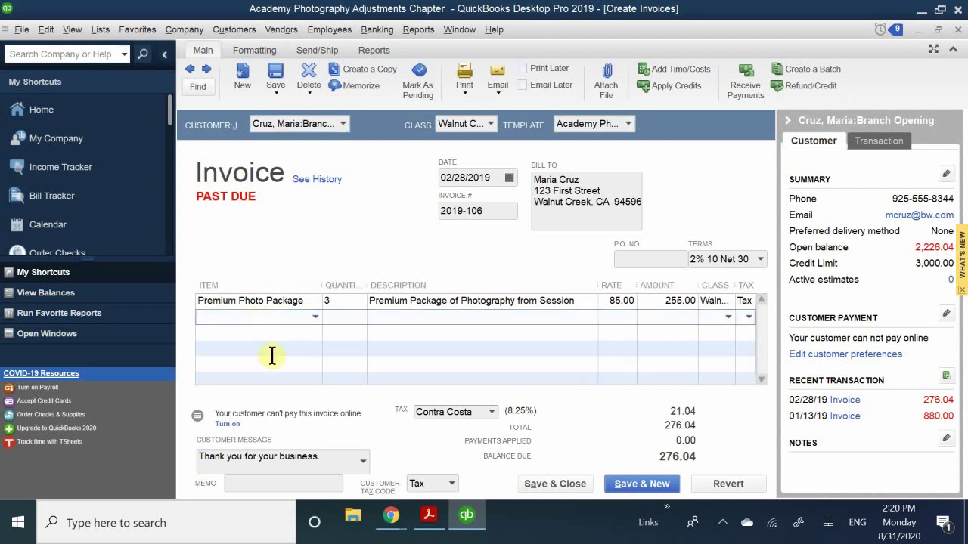
type("Outdoo")
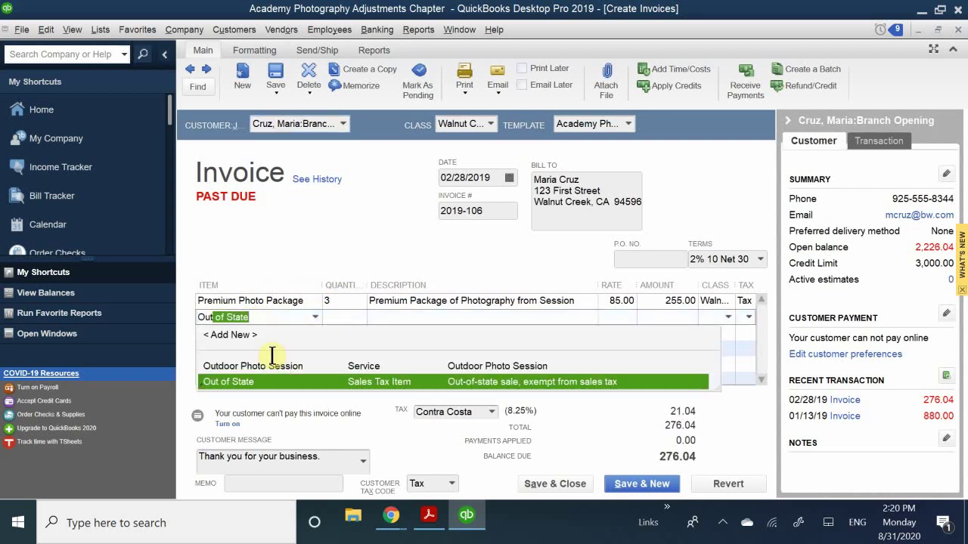
type("r")
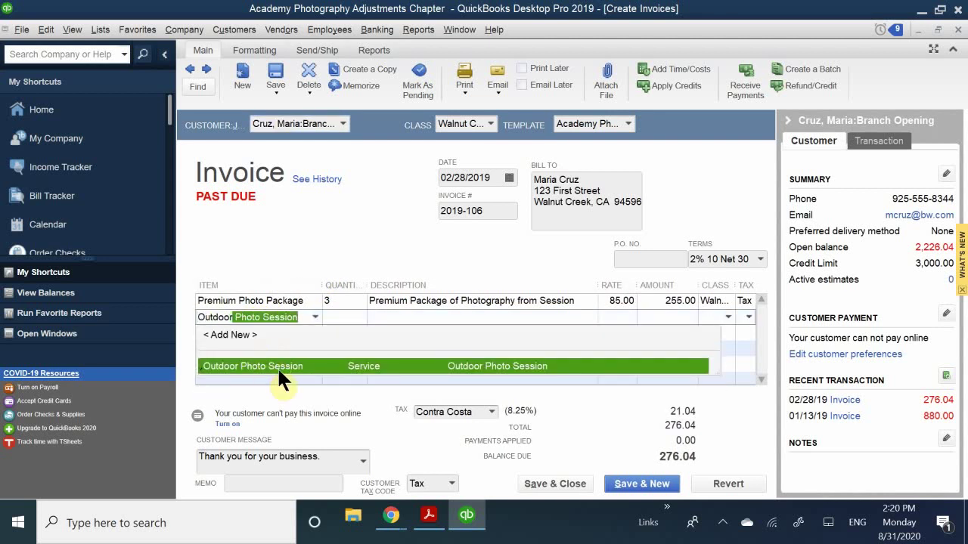
key("Tab")
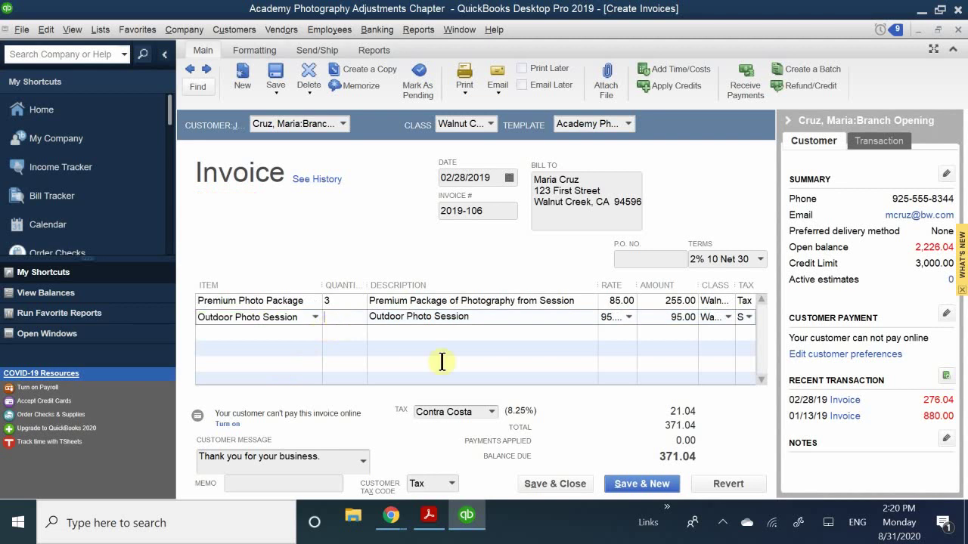
type("3")
left_click(352, 344)
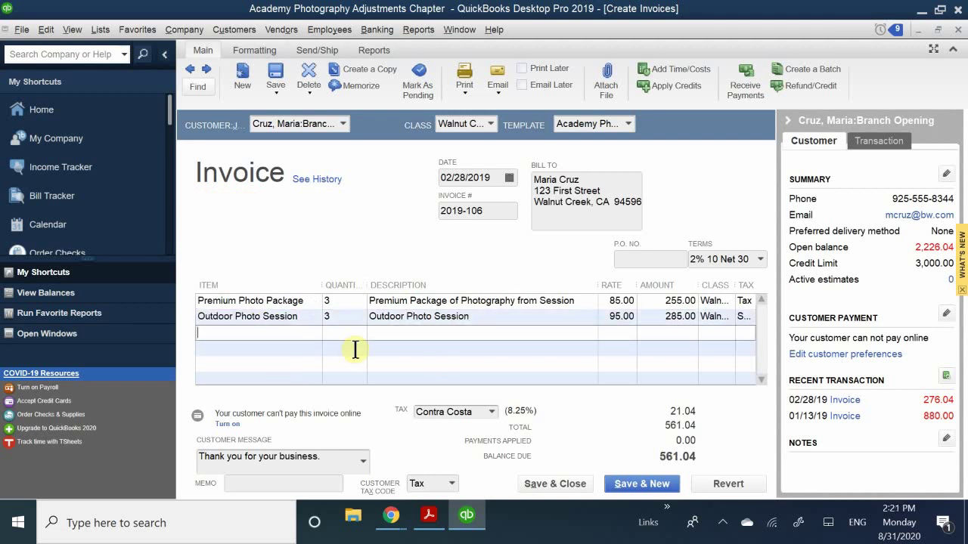
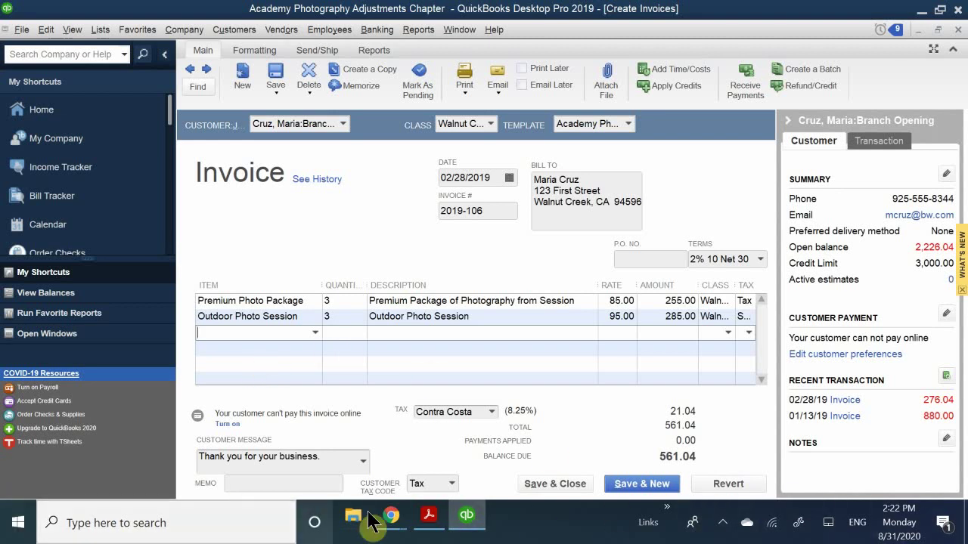
Step: Save & Close invoice 2019-106, confirm recording the changes, and bring the textbook PDF forward
left_click(540, 484)
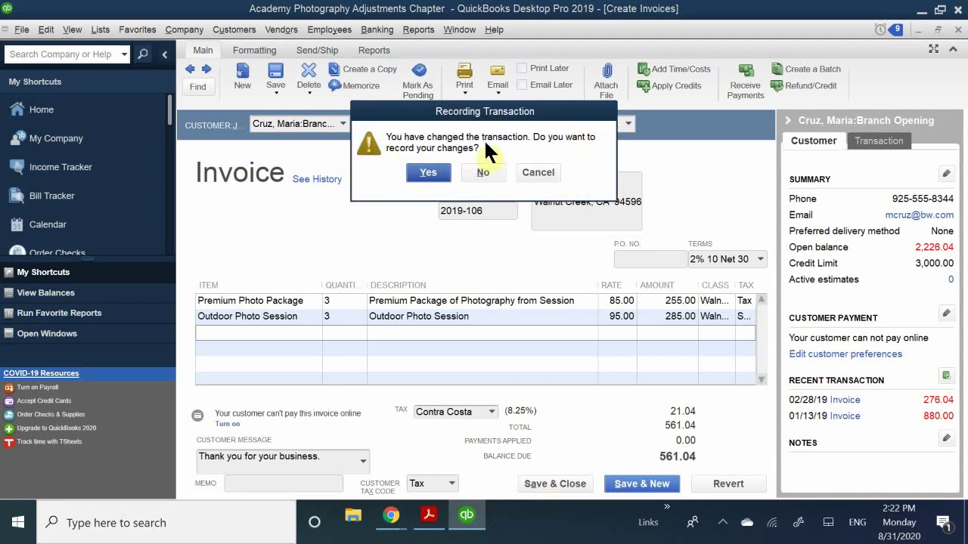
left_click(425, 171)
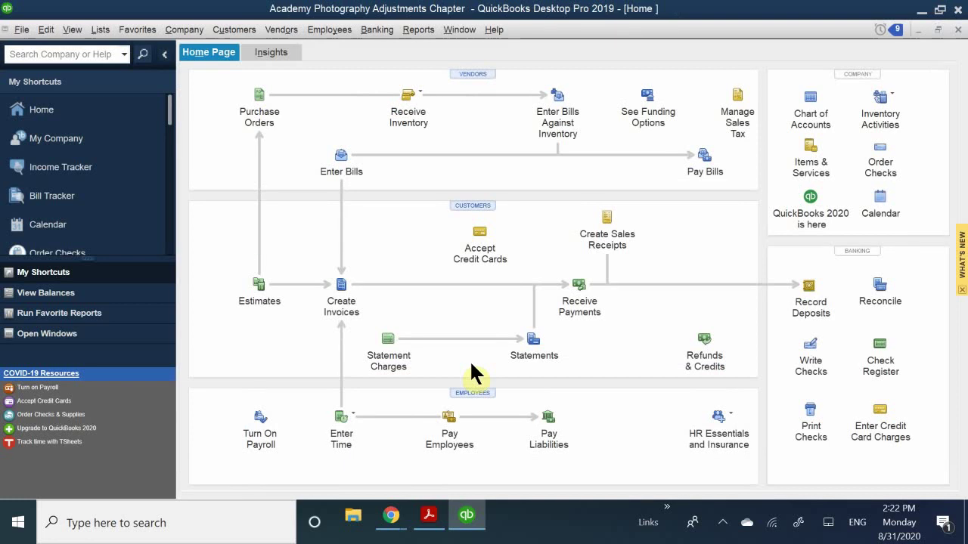
left_click(467, 518)
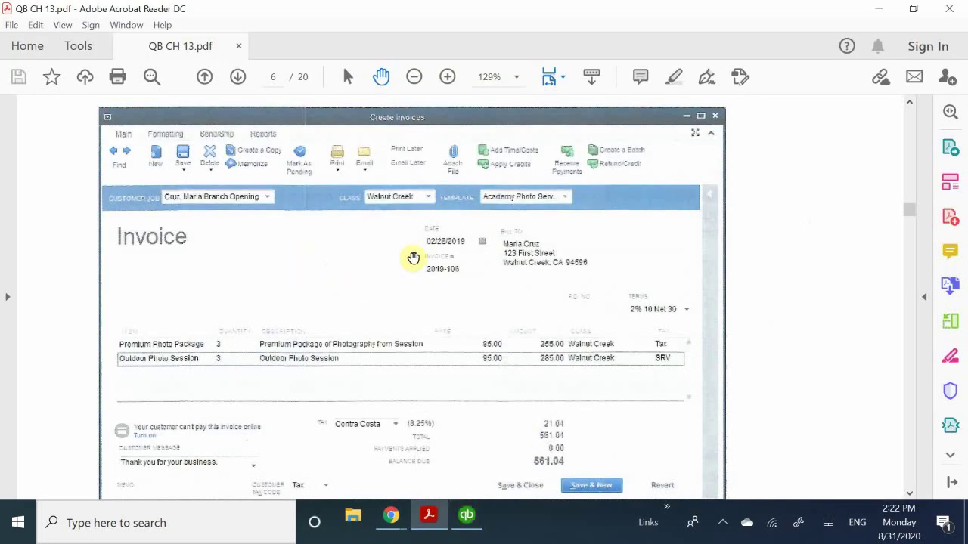
Step: Scroll the QB CH 13 PDF past Figures 13-4 and 13-5 to Voiding and Deleting Transactions
scroll(412, 259, "down", 1)
scroll(414, 258, "down", 2)
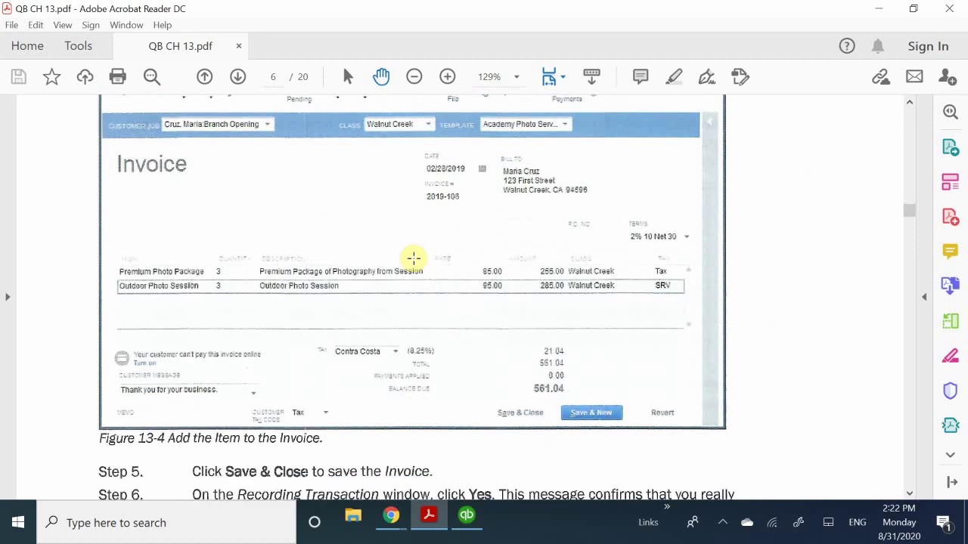
scroll(414, 259, "down", 9)
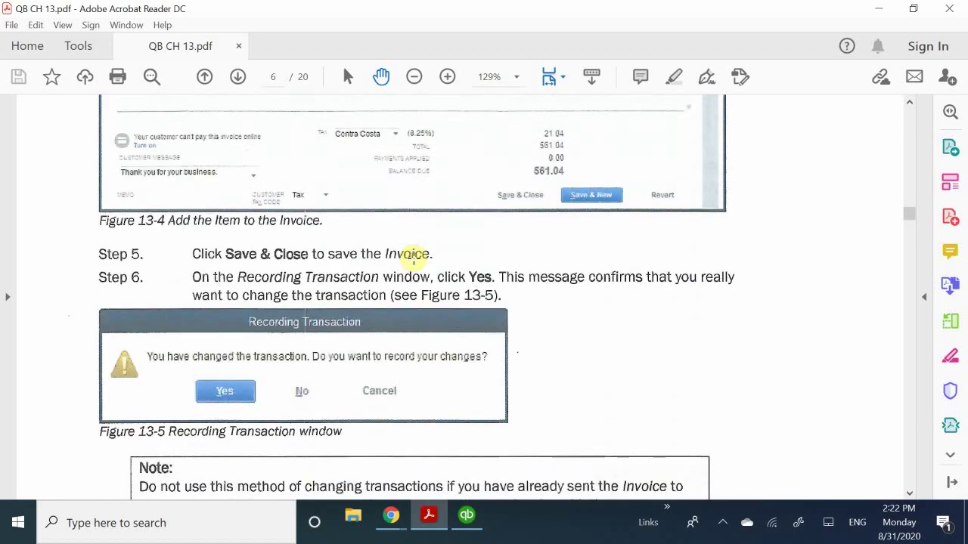
scroll(414, 258, "up", 14)
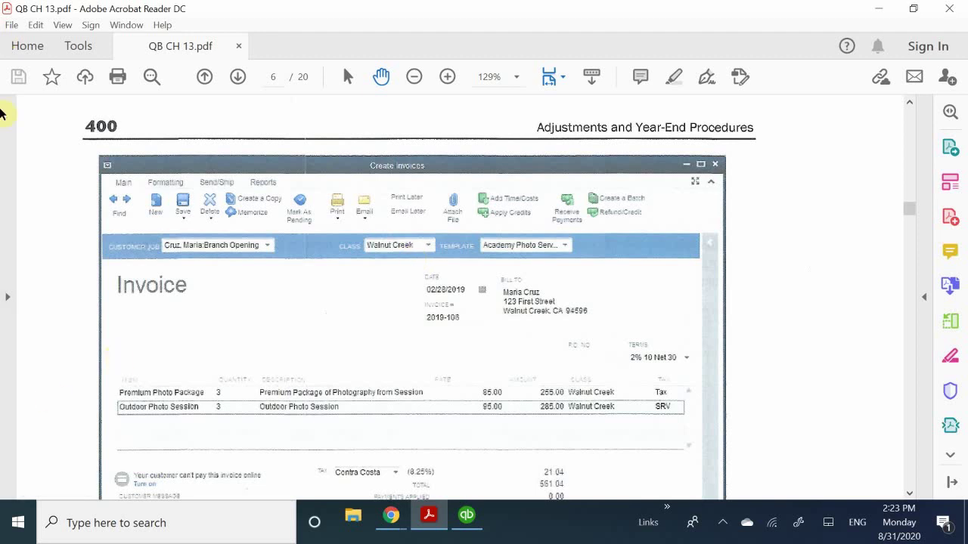
scroll(272, 257, "down", 5)
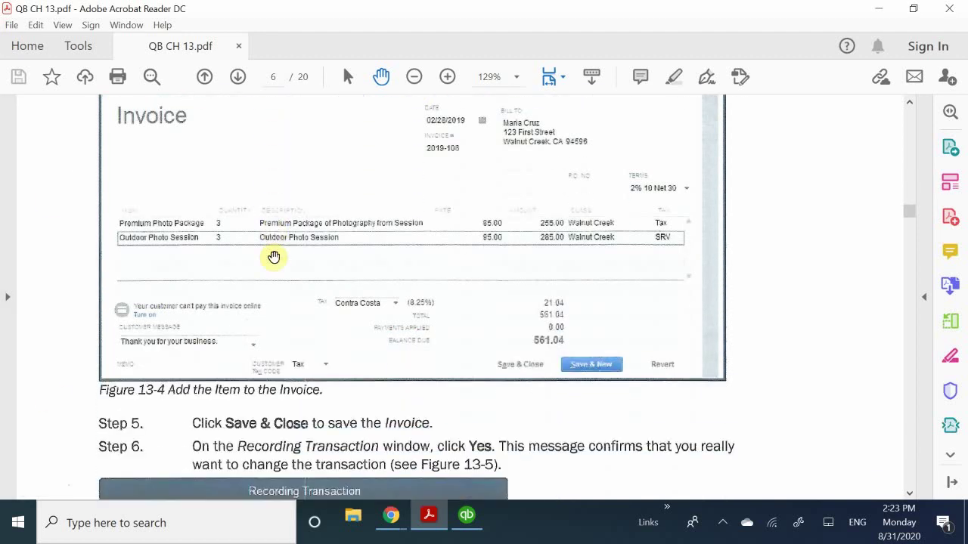
scroll(274, 259, "down", 3)
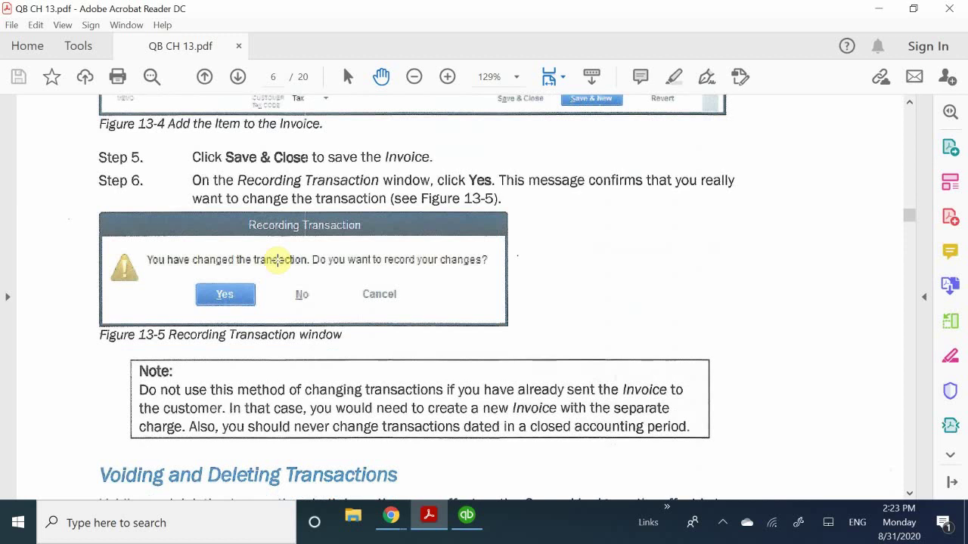
scroll(276, 261, "down", 3)
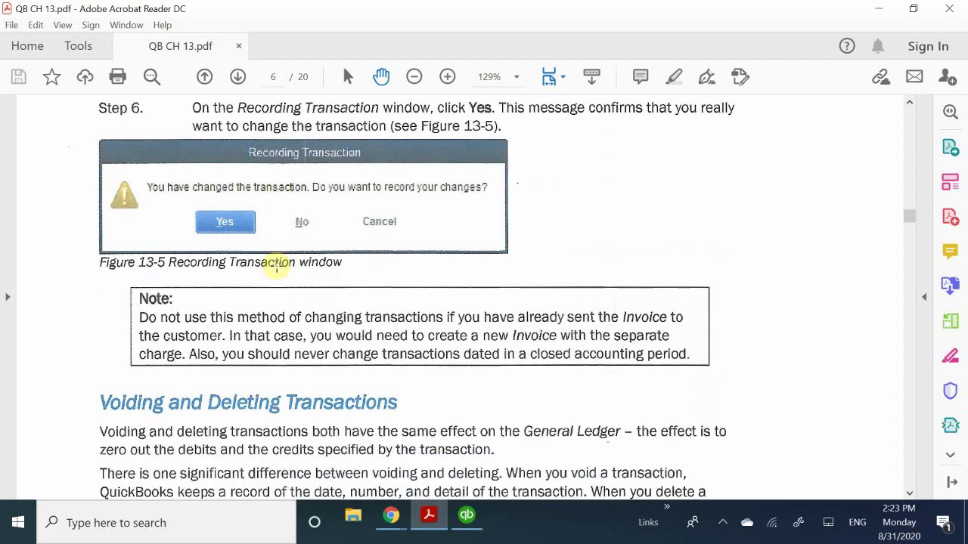
scroll(277, 266, "down", 4)
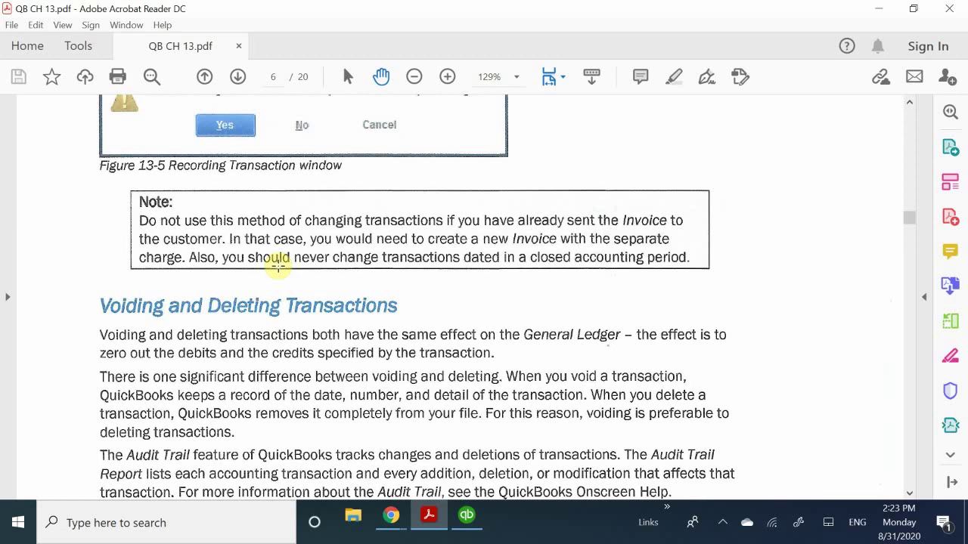
Step: Scroll the textbook to page 401's 'To delete a transaction' and 'To void a transaction' steps
scroll(279, 264, "down", 3)
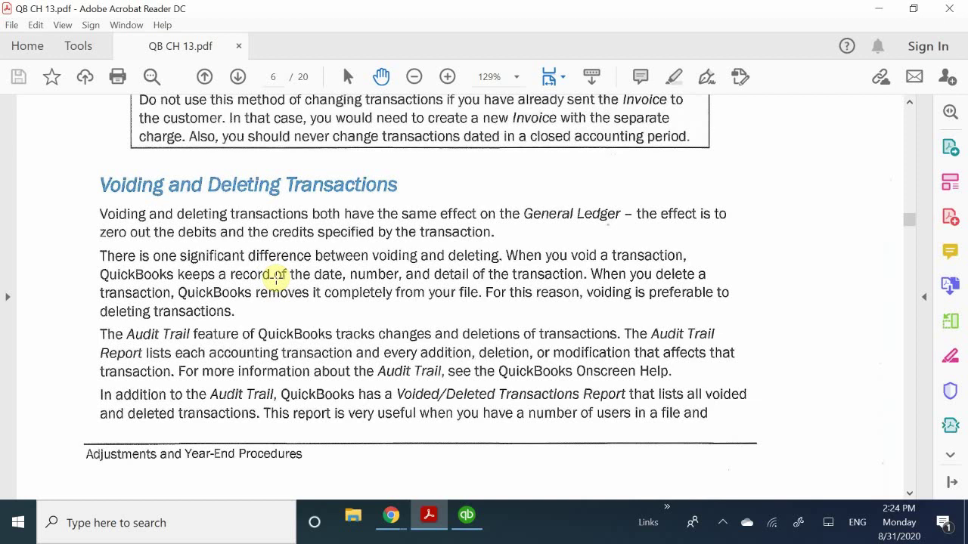
scroll(277, 278, "down", 1)
scroll(278, 280, "up", 1)
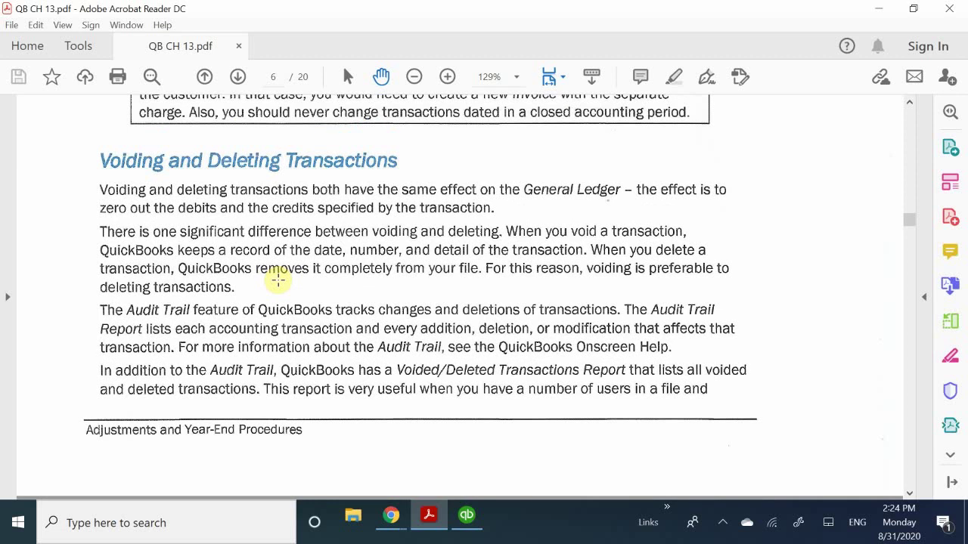
scroll(278, 280, "down", 4)
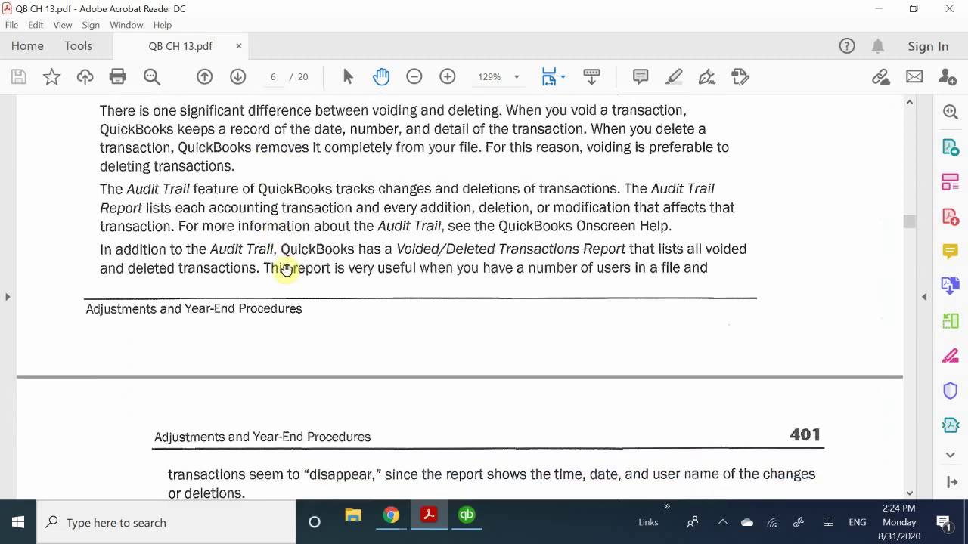
scroll(287, 270, "down", 4)
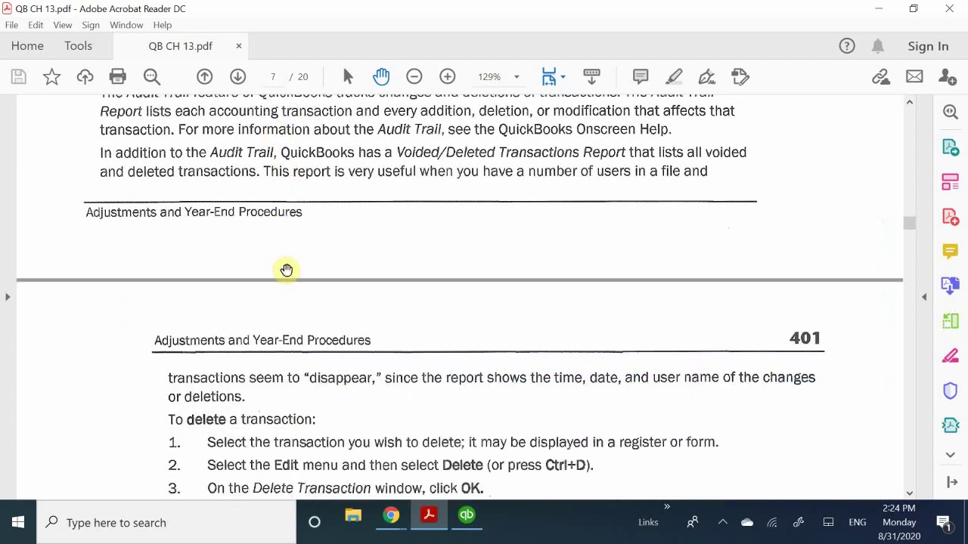
scroll(287, 270, "up", 1)
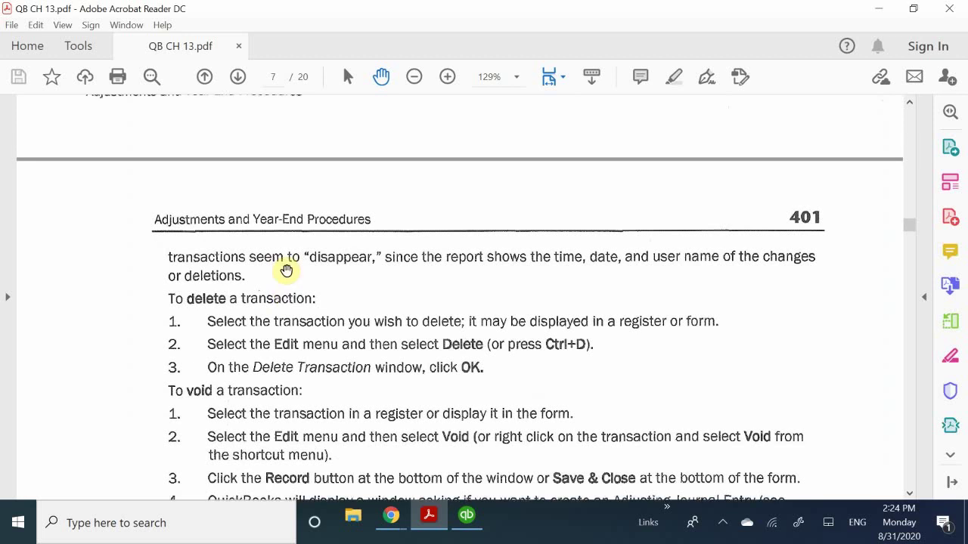
scroll(287, 270, "down", 3)
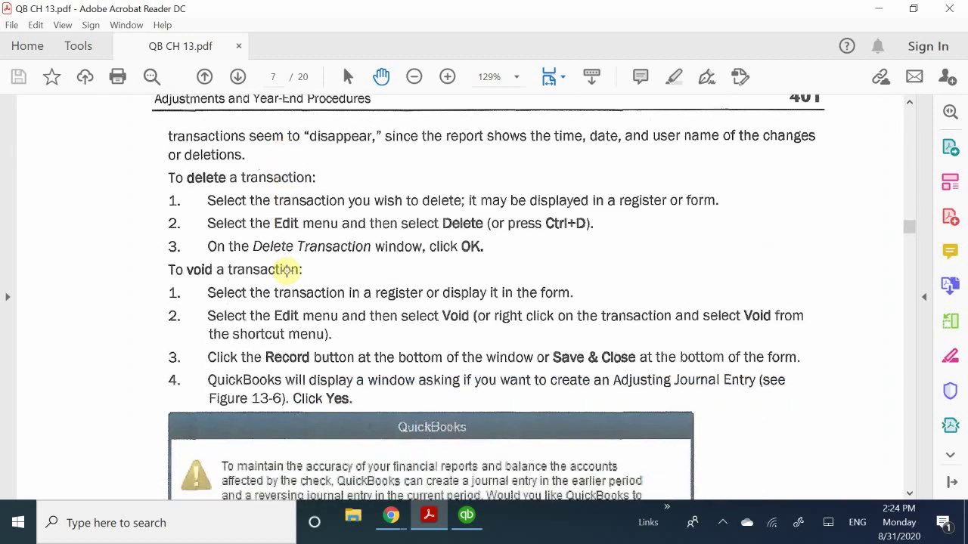
scroll(287, 269, "up", 9)
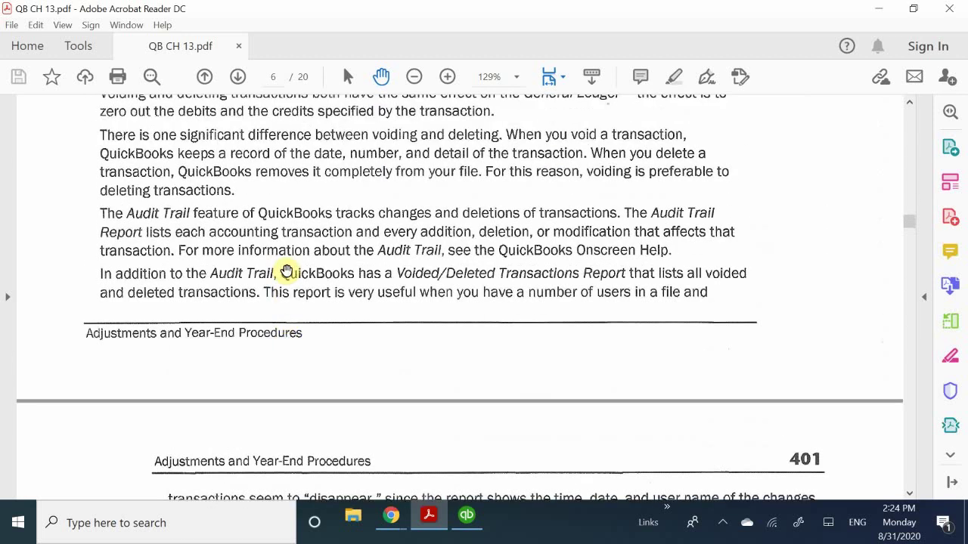
scroll(287, 271, "up", 1)
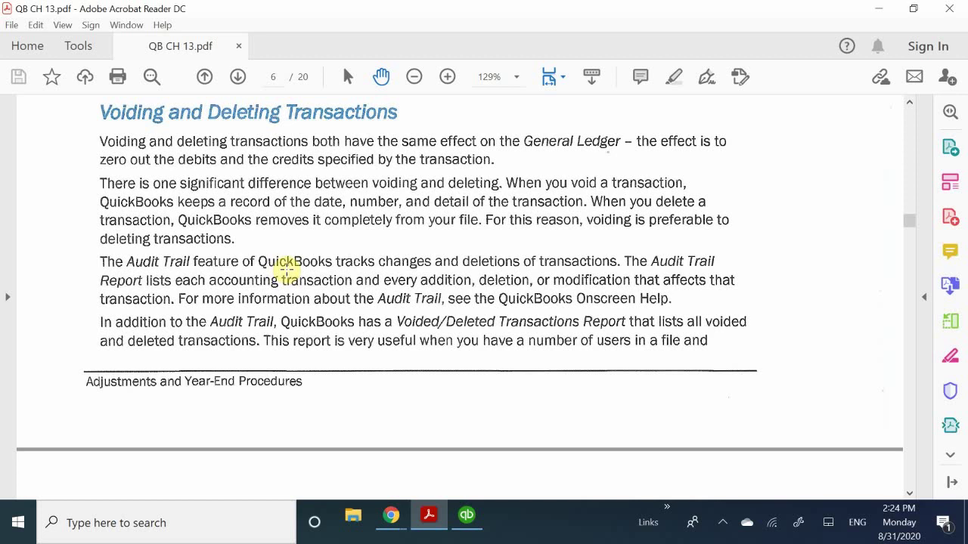
scroll(286, 270, "down", 5)
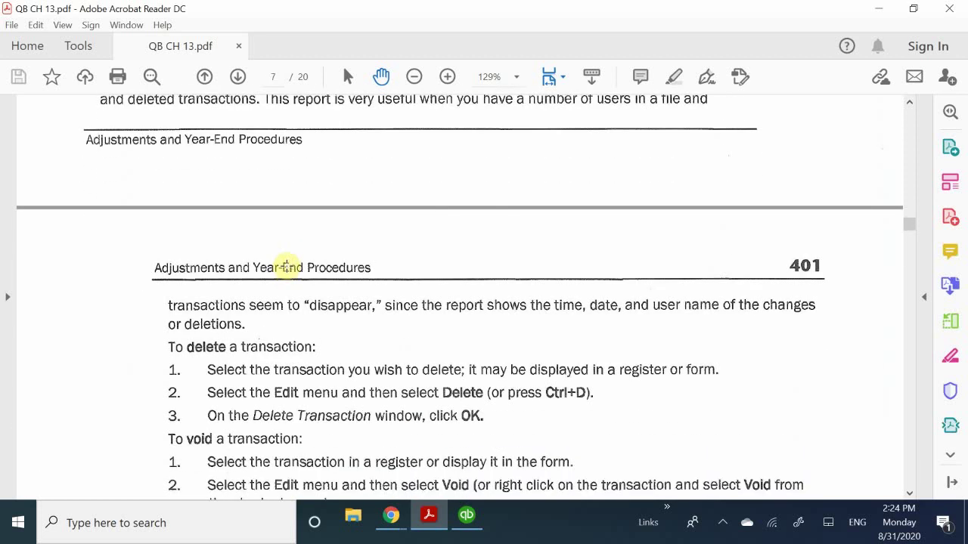
scroll(286, 266, "down", 1)
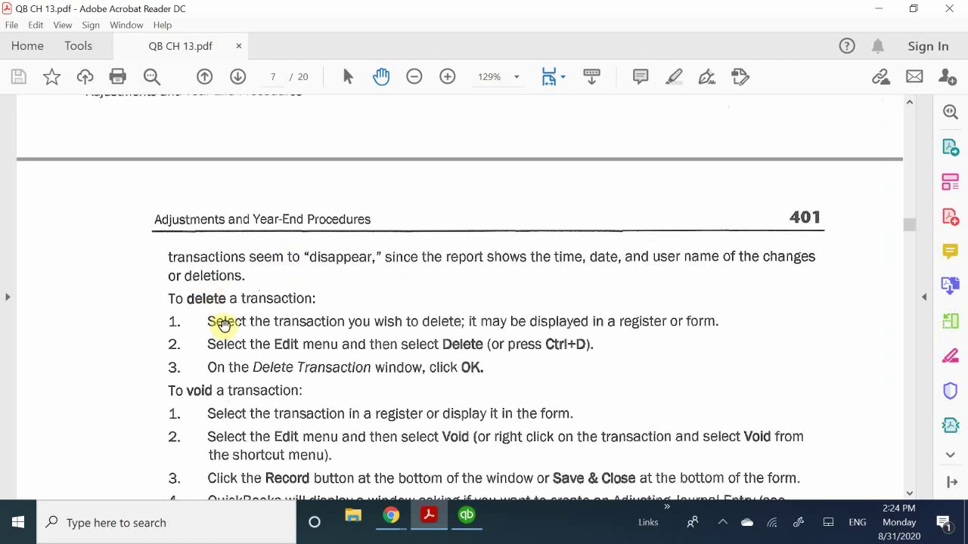
Step: Review the PDF's delete and void transaction steps, then switch to QuickBooks
scroll(280, 314, "down", 1)
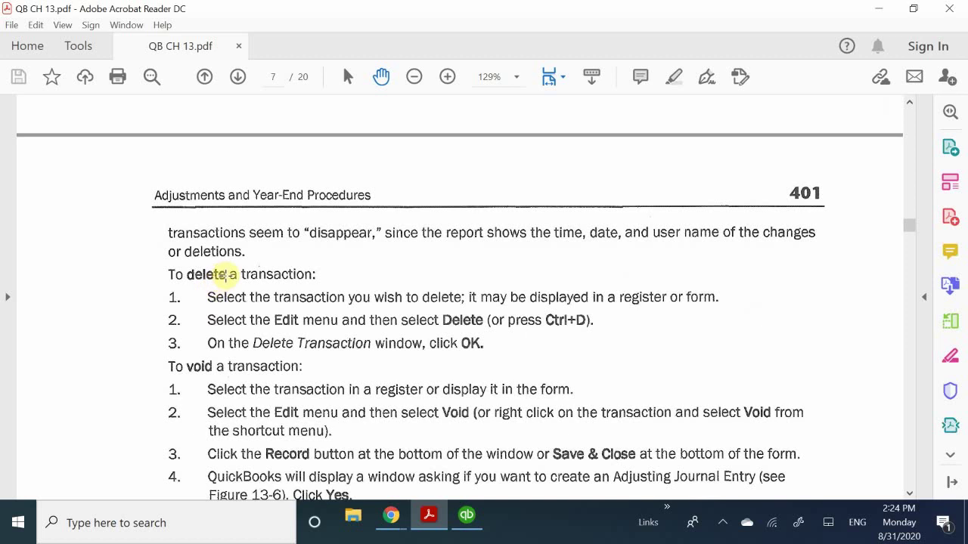
scroll(225, 275, "down", 1)
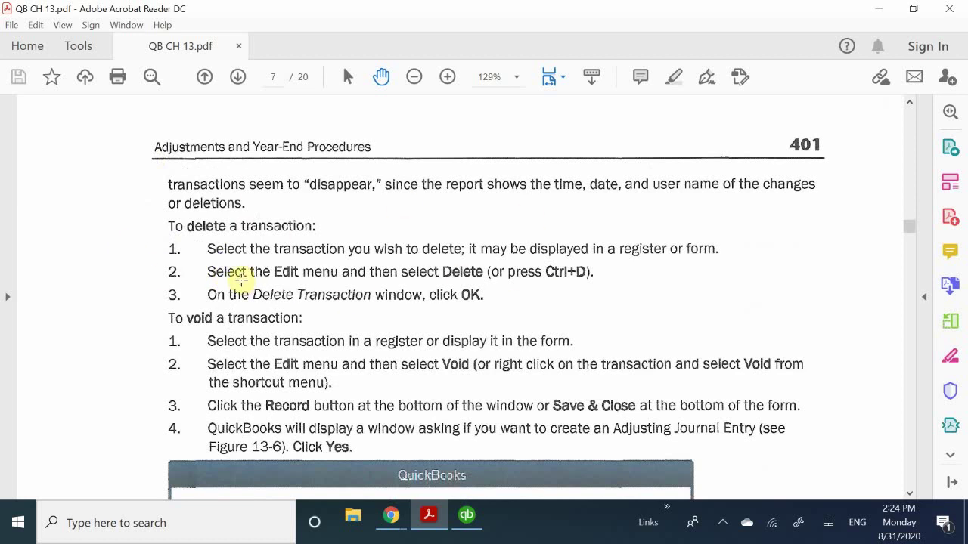
scroll(241, 278, "down", 2)
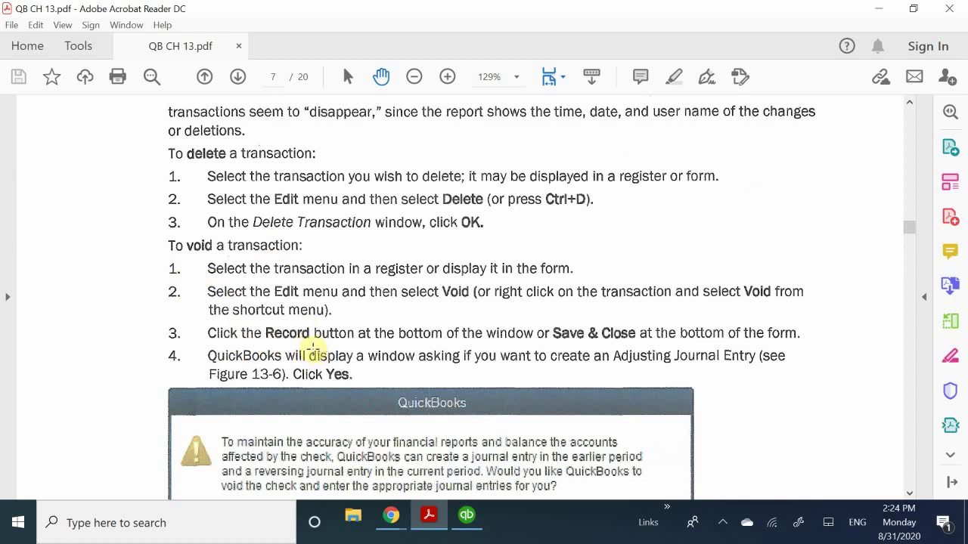
scroll(270, 331, "down", 1)
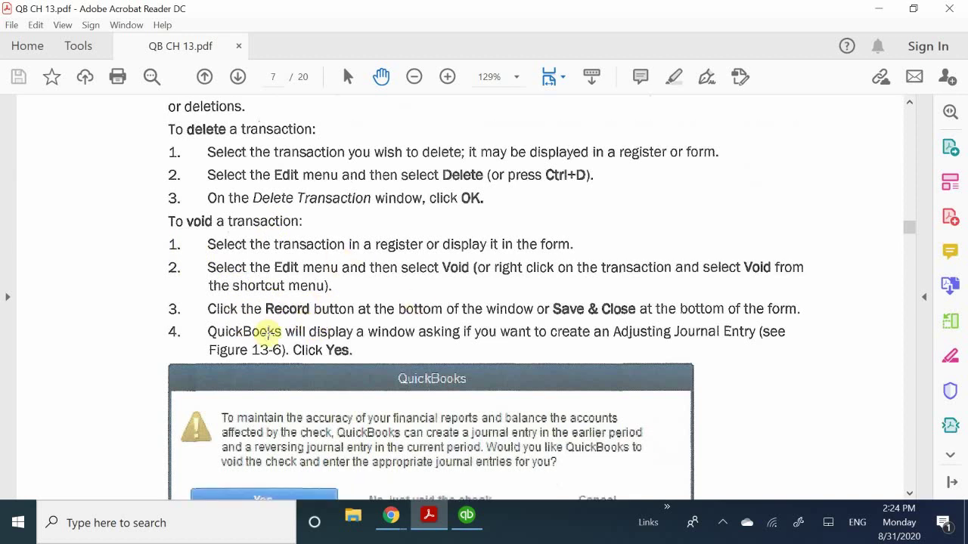
scroll(218, 333, "down", 10)
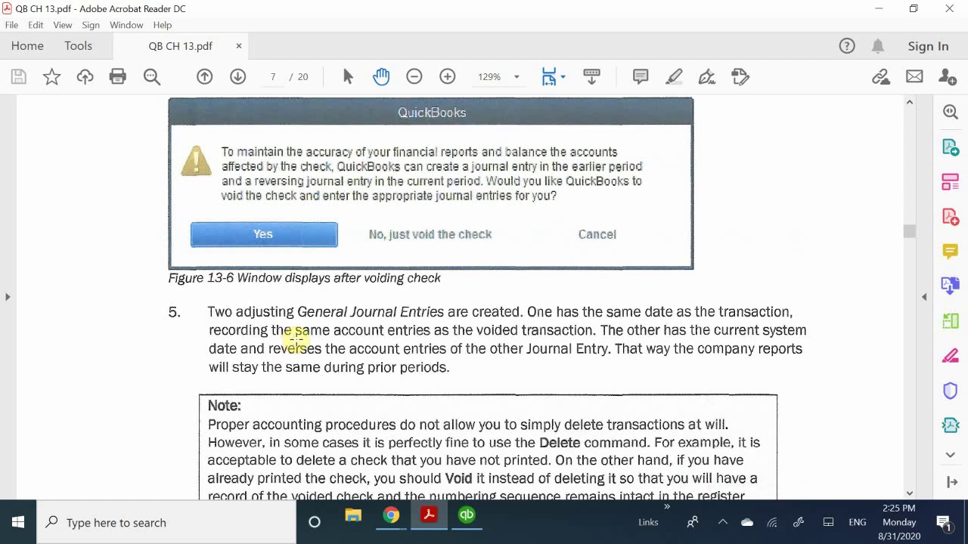
scroll(295, 340, "down", 2)
scroll(161, 257, "up", 7)
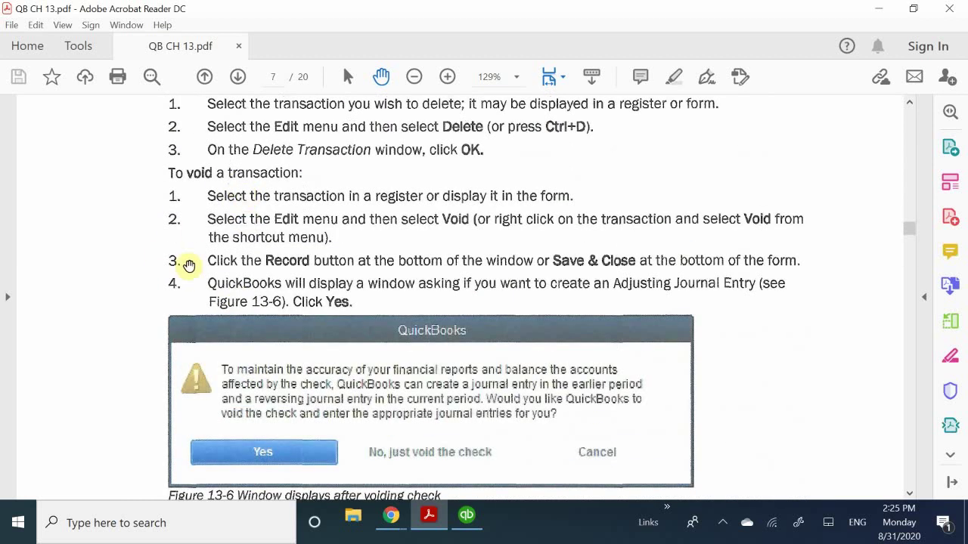
scroll(197, 284, "down", 3)
scroll(197, 285, "down", 5)
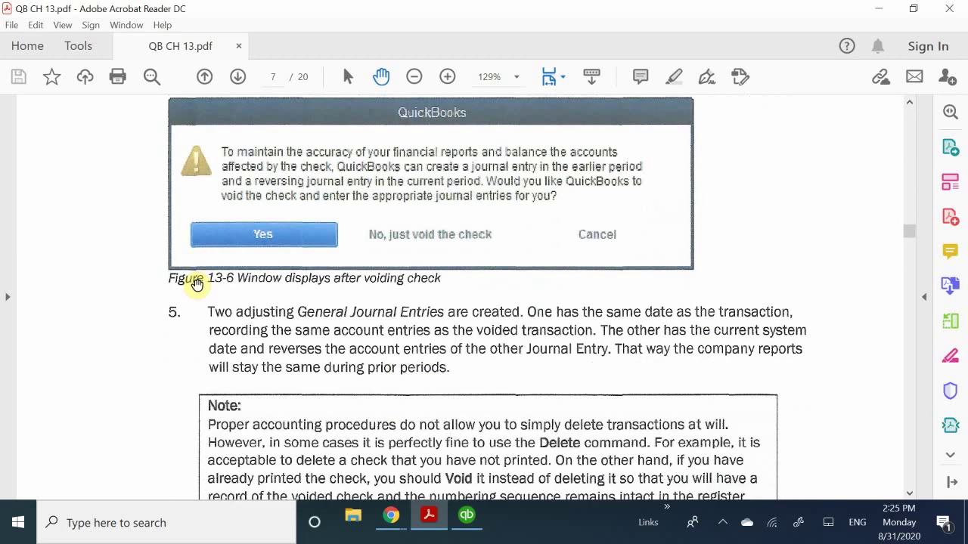
scroll(197, 288, "down", 3)
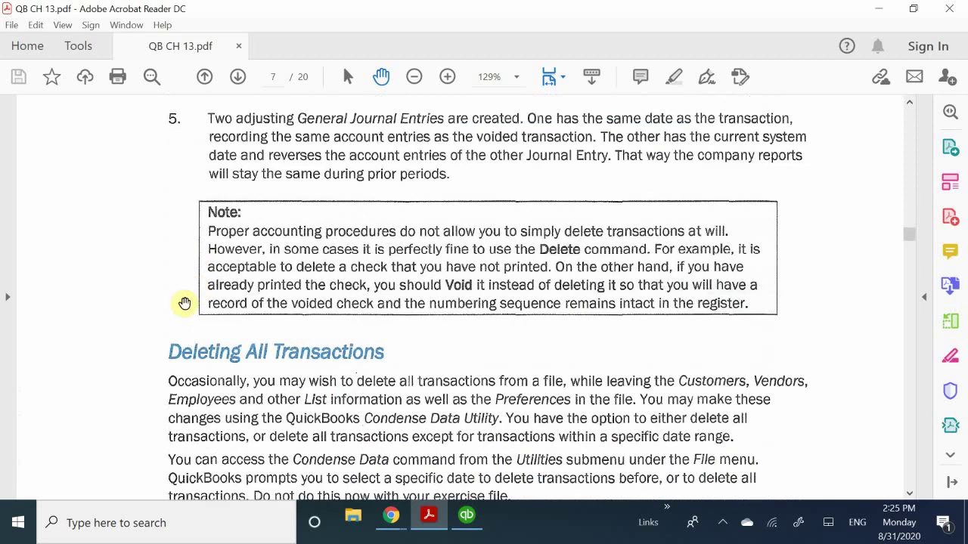
scroll(184, 303, "down", 2)
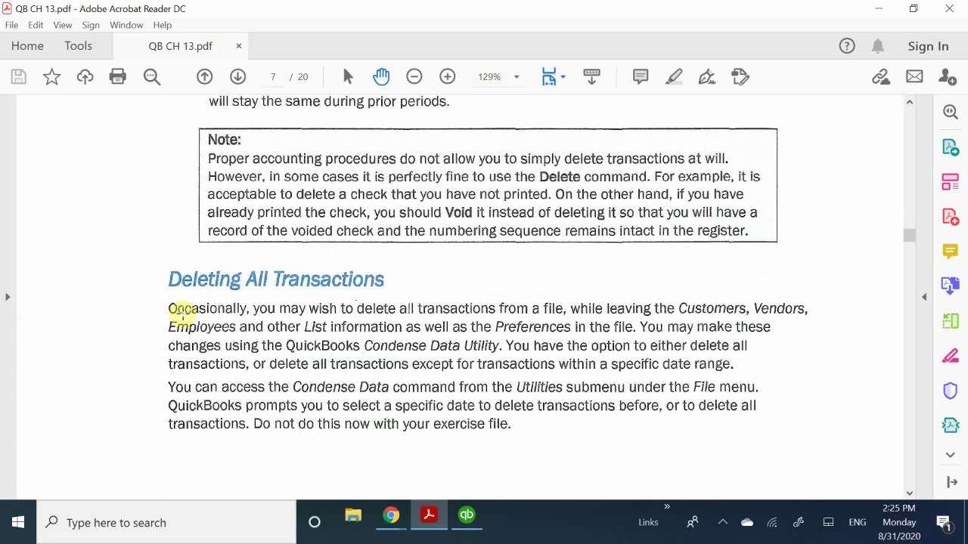
scroll(180, 316, "up", 5)
scroll(183, 314, "up", 10)
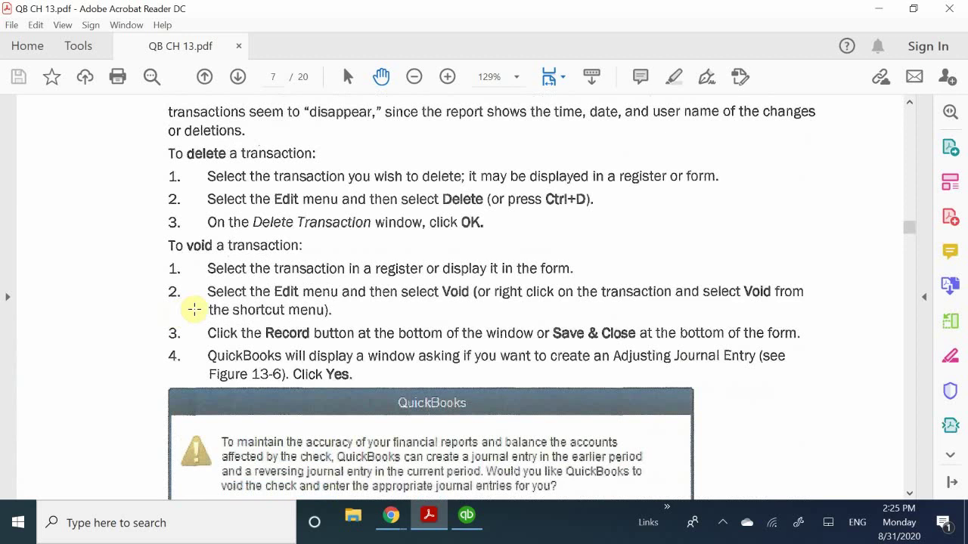
left_click(468, 518)
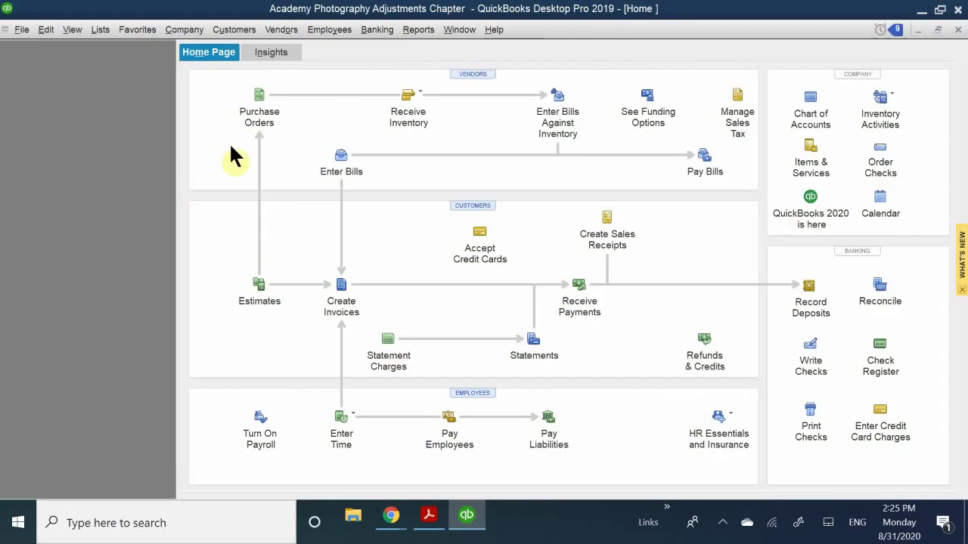
Step: In Create Invoices, load previous invoice 2019-106 and check the Edit menu's delete and void commands
left_click(338, 307)
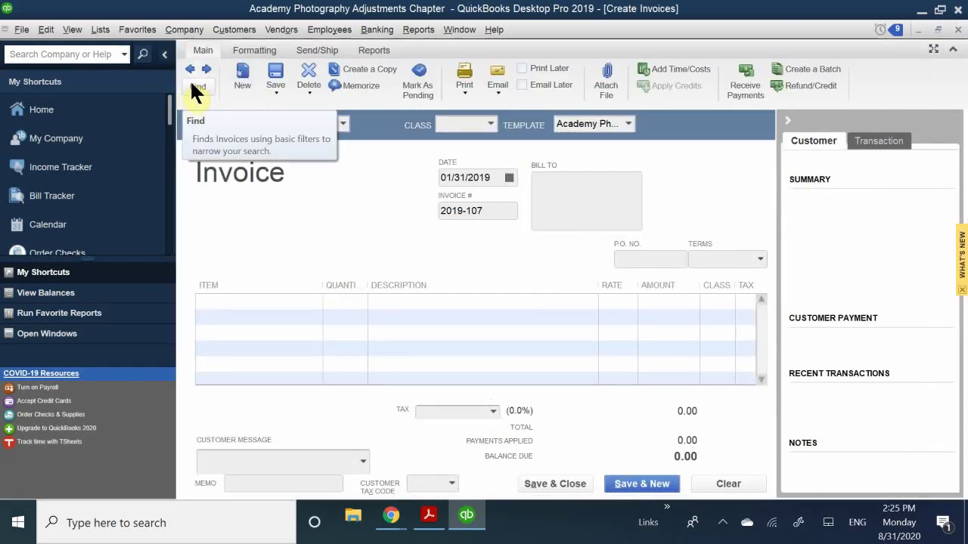
left_click(193, 89)
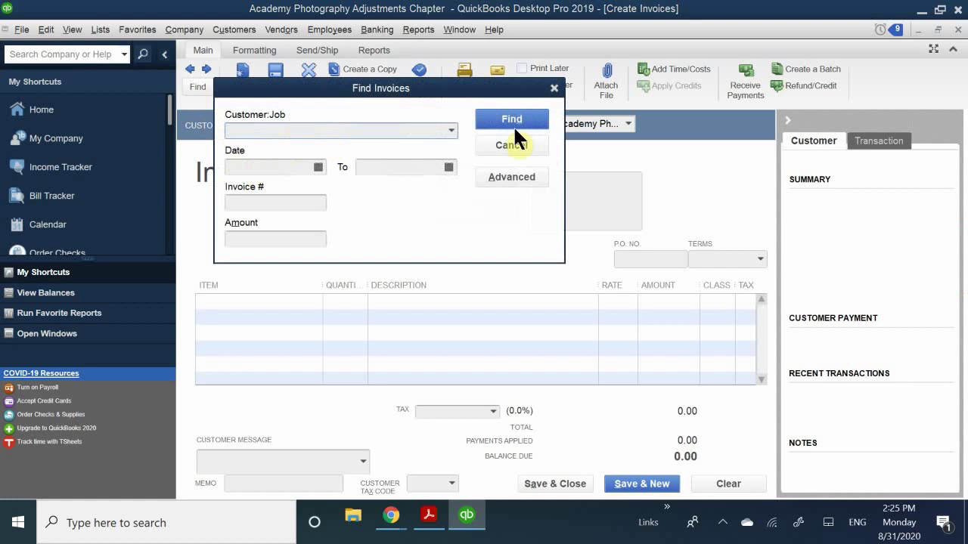
left_click(507, 146)
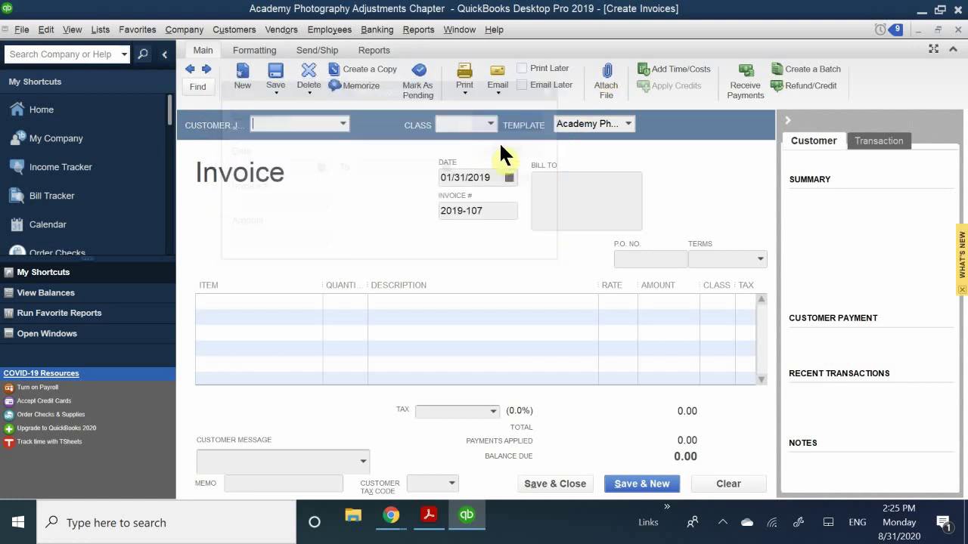
left_click(190, 69)
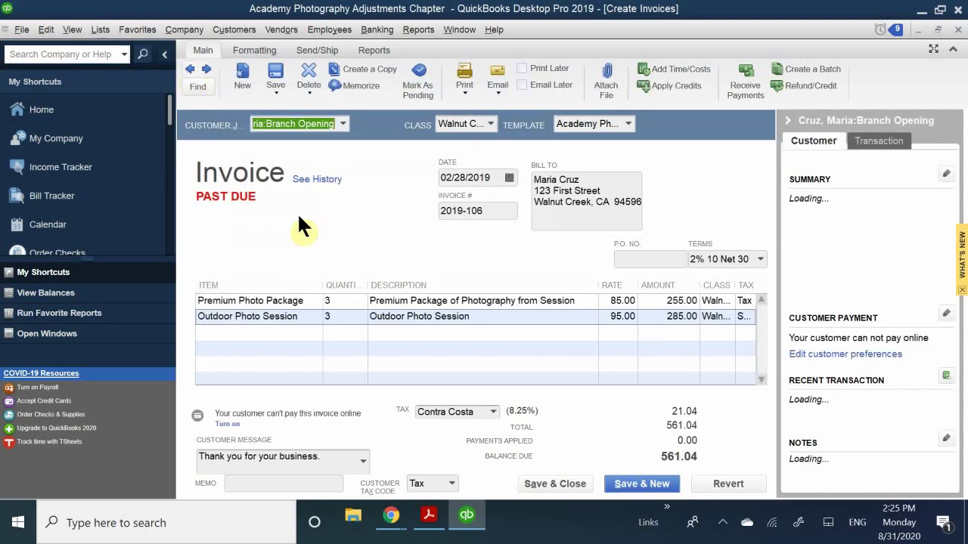
left_click(54, 30)
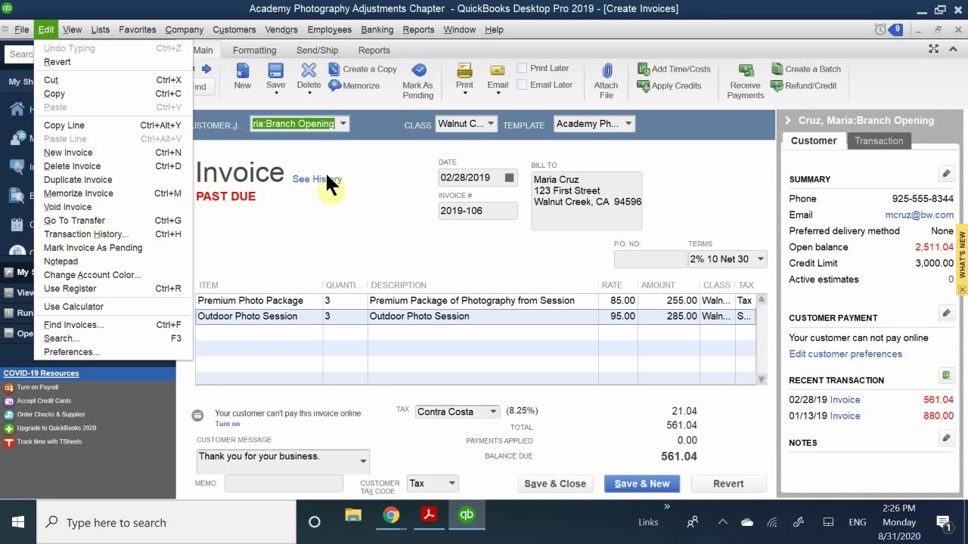
left_click(467, 518)
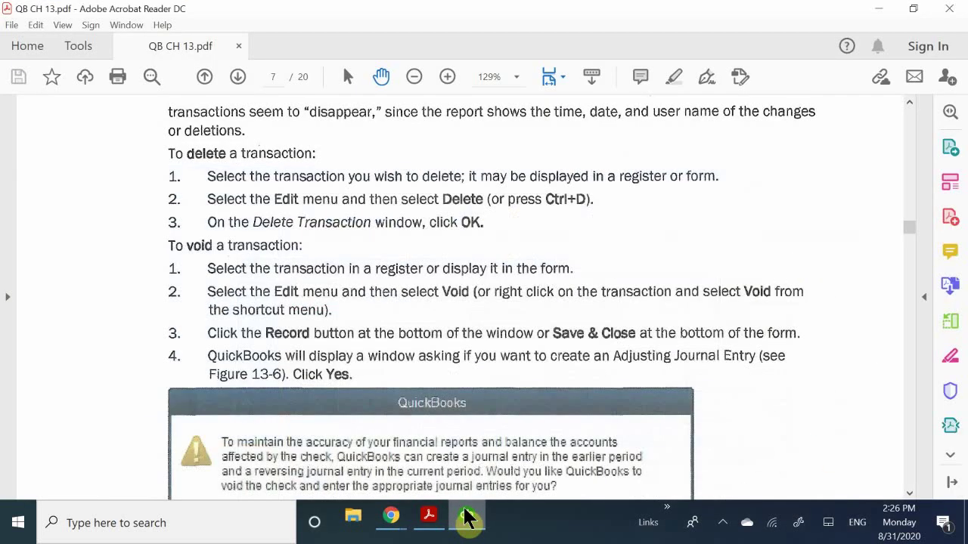
Step: Read the PDF past Figure 13-6 and the Note to Deleting All Transactions, then return to QuickBooks
scroll(242, 273, "down", 5)
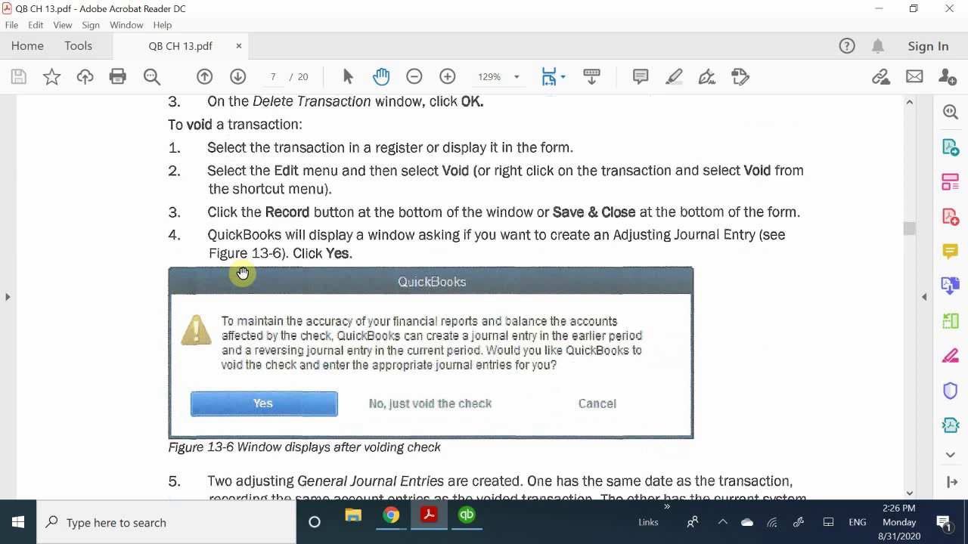
scroll(242, 274, "down", 2)
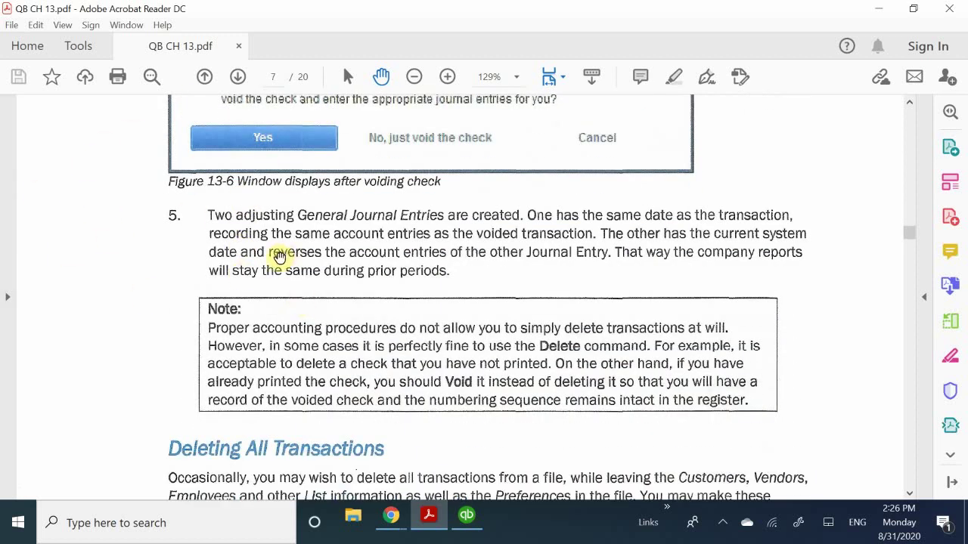
scroll(277, 257, "down", 5)
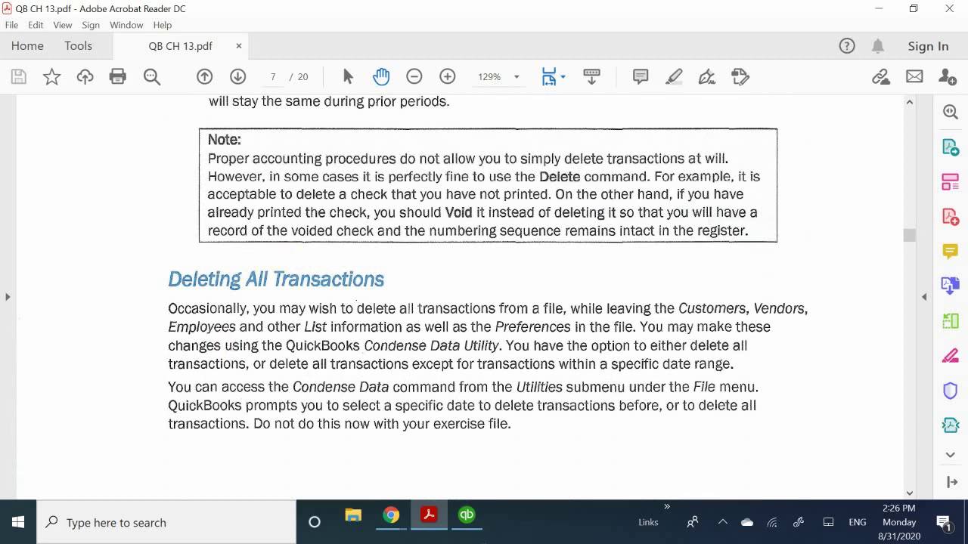
left_click(461, 541)
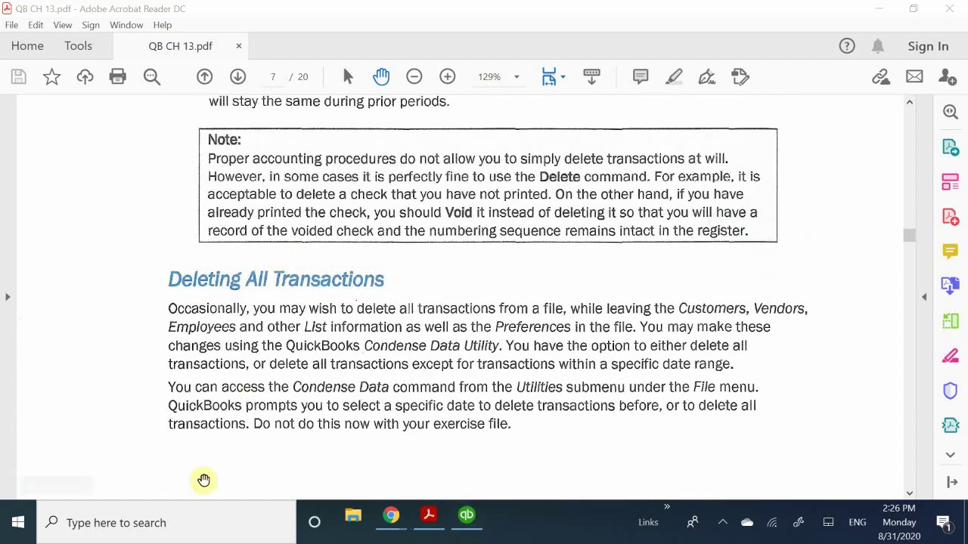
scroll(155, 361, "down", 3)
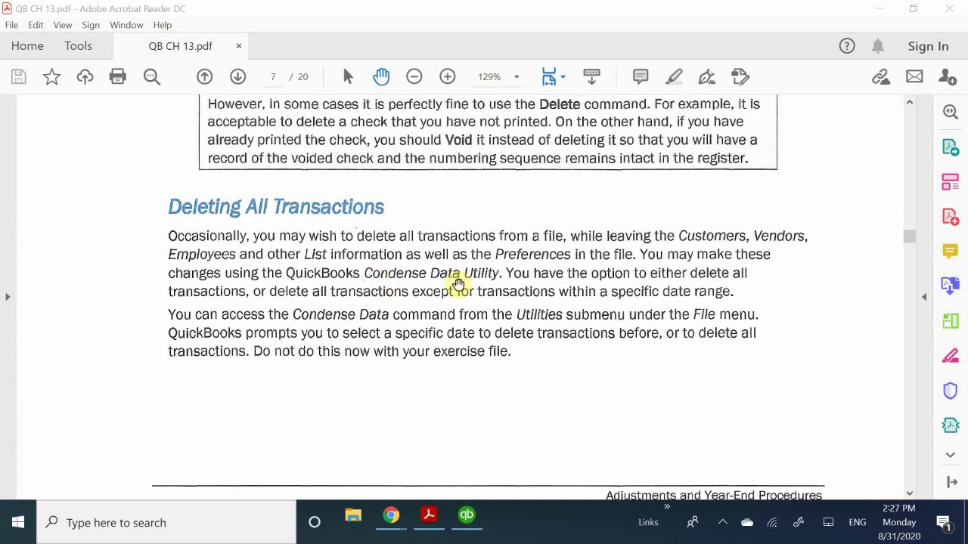
left_click(477, 533)
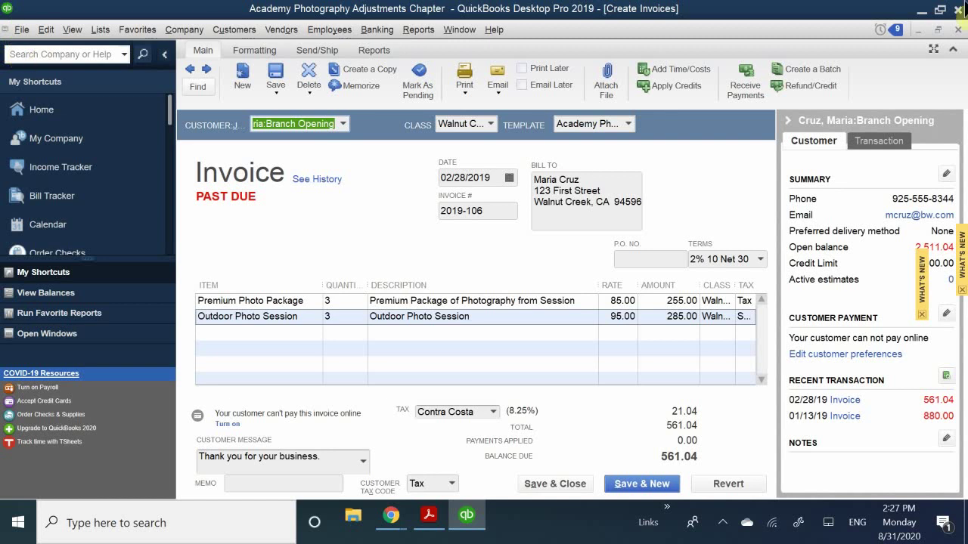
Step: Close the invoice window and start File > Utilities > Condense Data
left_click(958, 30)
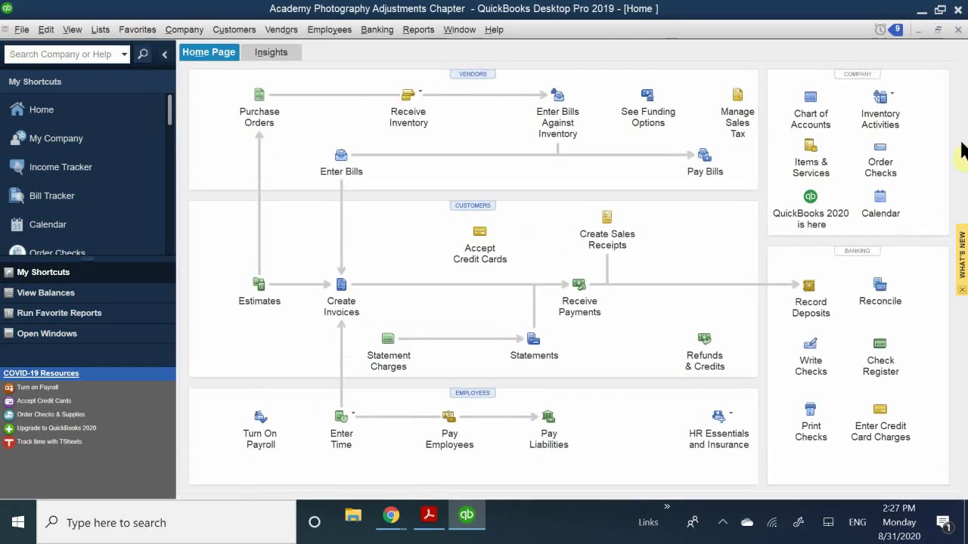
left_click(22, 29)
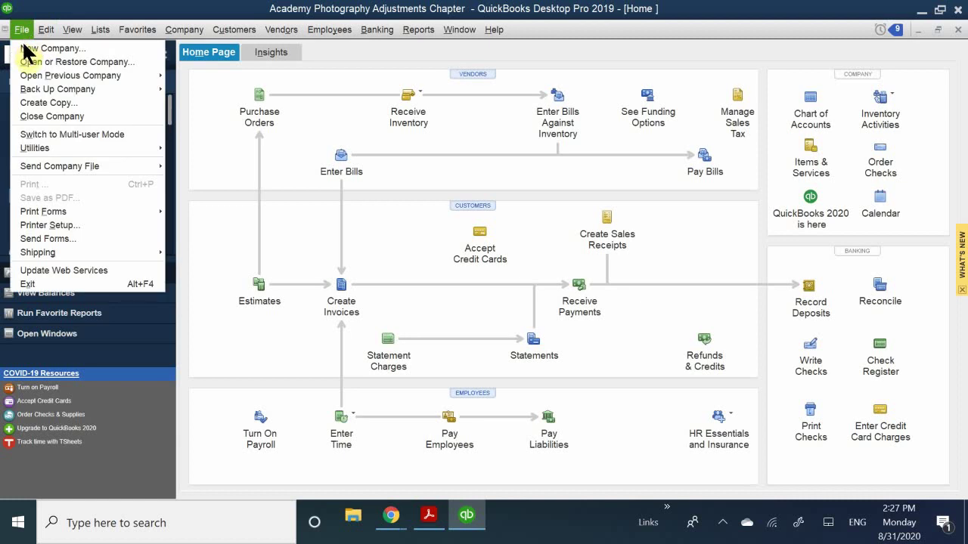
mouse_move(34, 149)
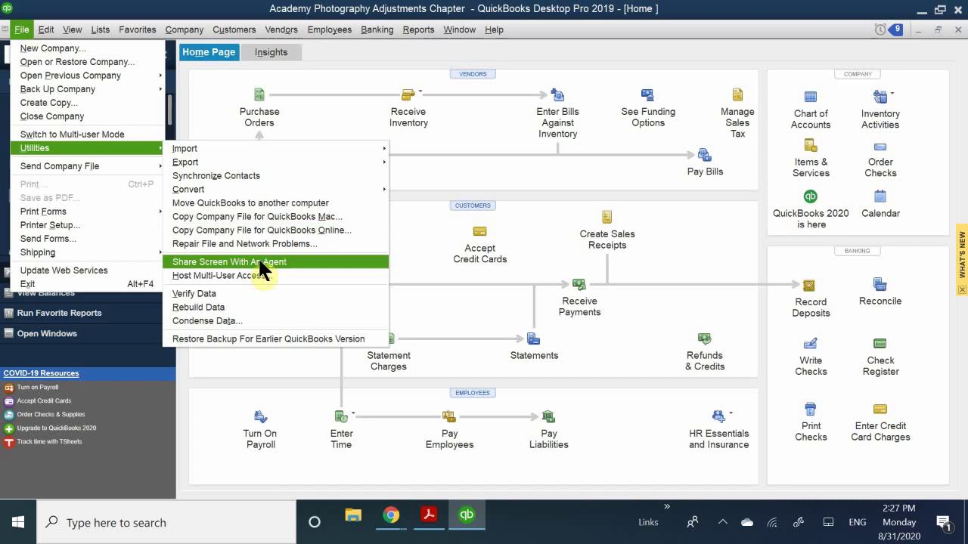
left_click(251, 321)
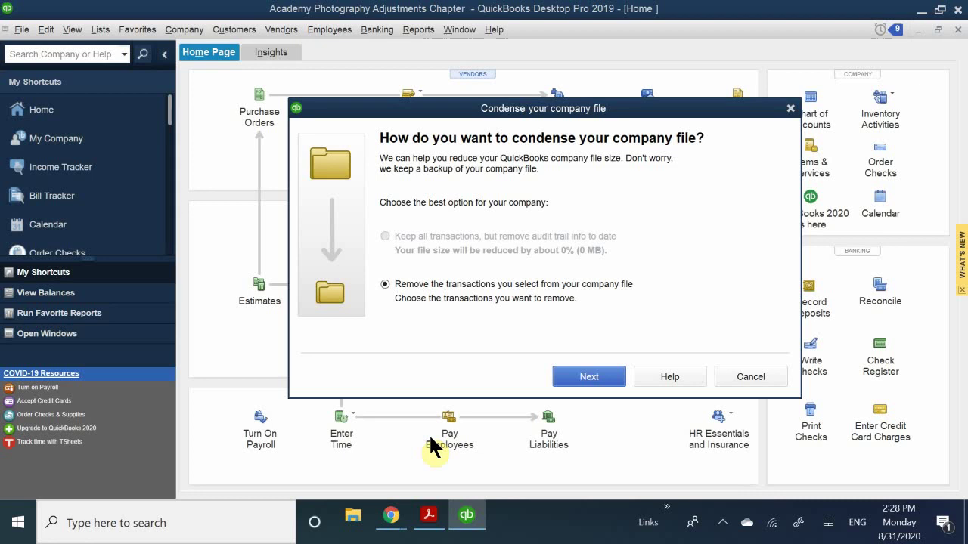
Step: Cancel the 'Condense your company file' wizard without removing any transactions
left_click(750, 378)
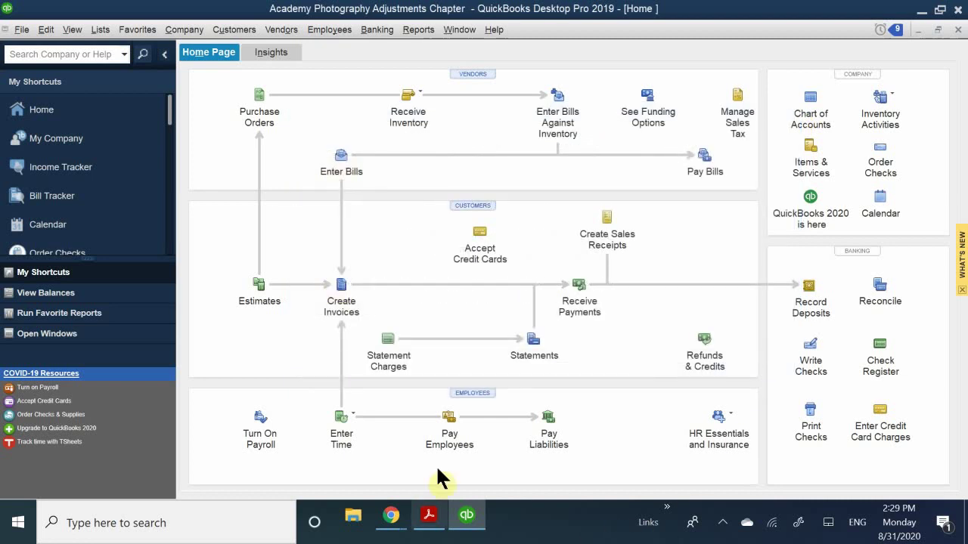
Step: Back in the textbook, scroll page 8 to Memorized Transactions and its Computer Practice heading
left_click(465, 518)
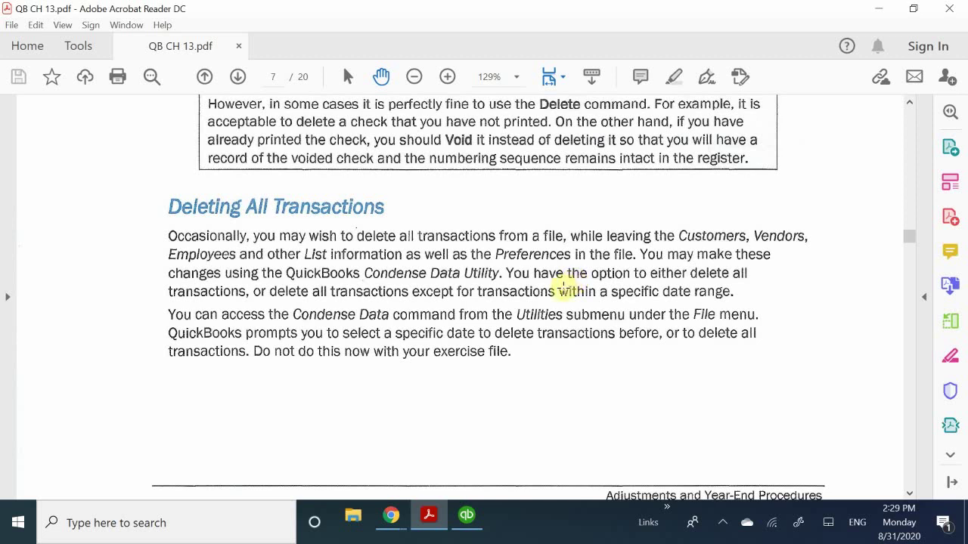
scroll(450, 288, "down", 1)
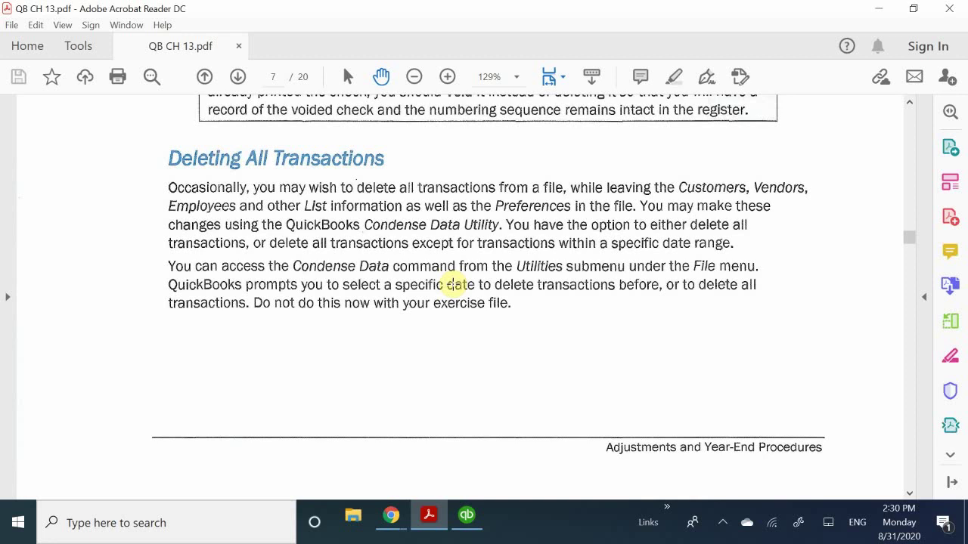
scroll(443, 307, "down", 12)
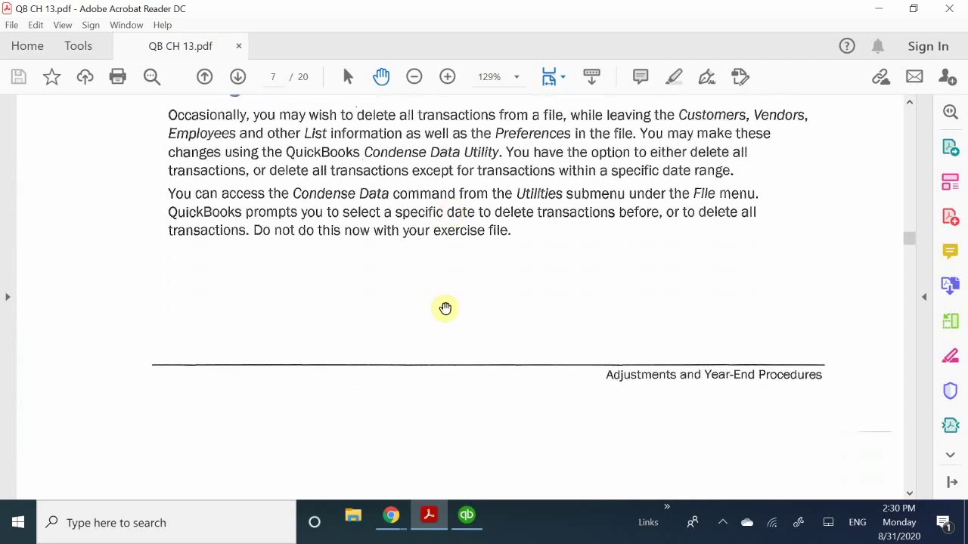
scroll(441, 307, "down", 10)
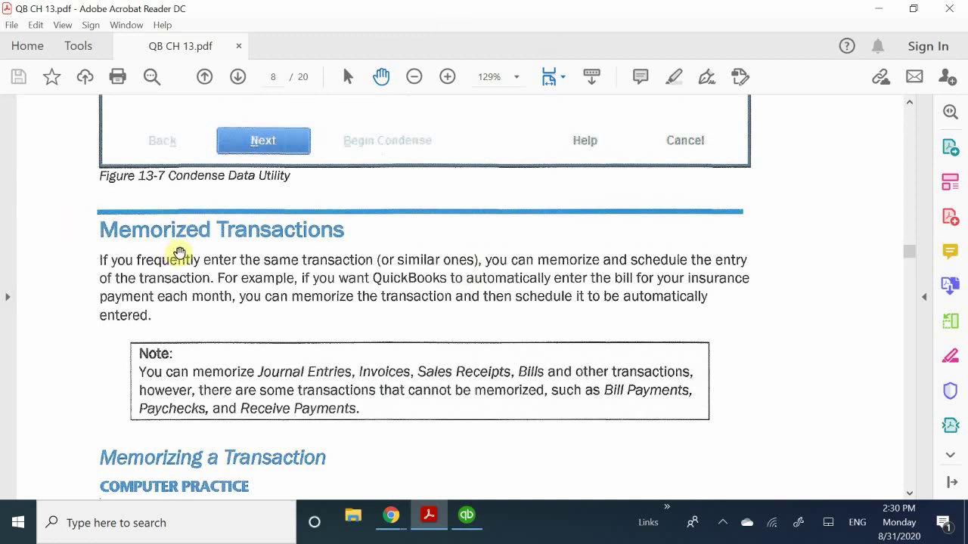
scroll(180, 252, "up", 5)
scroll(179, 253, "down", 4)
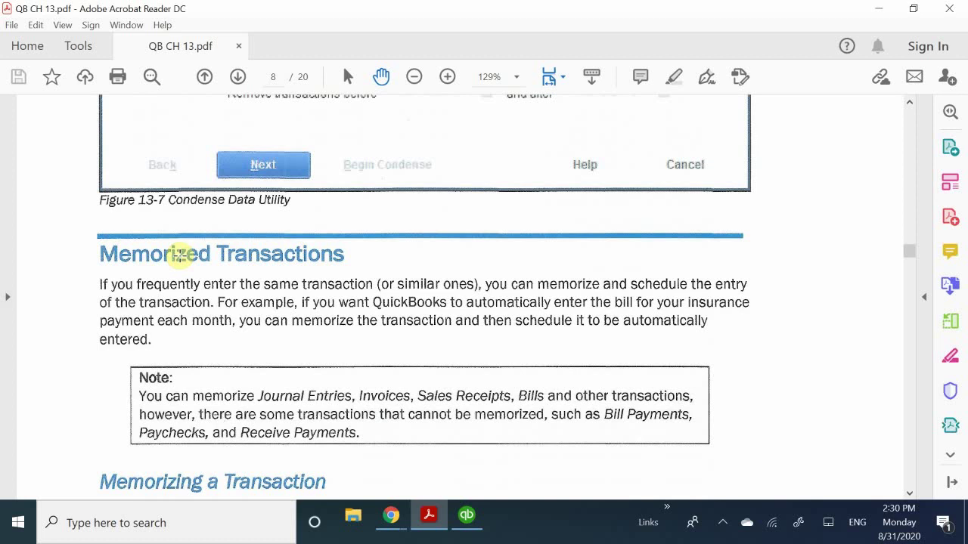
scroll(179, 255, "down", 2)
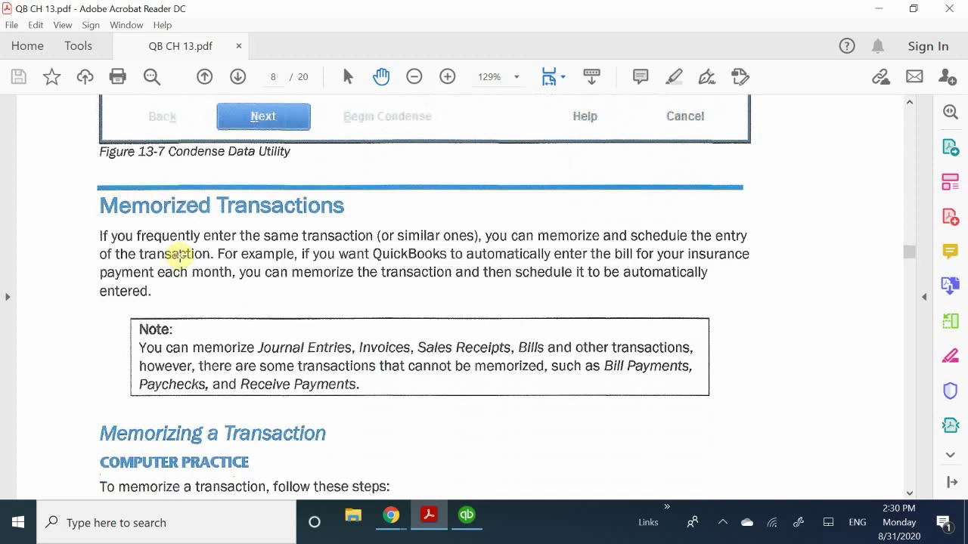
scroll(179, 257, "down", 2)
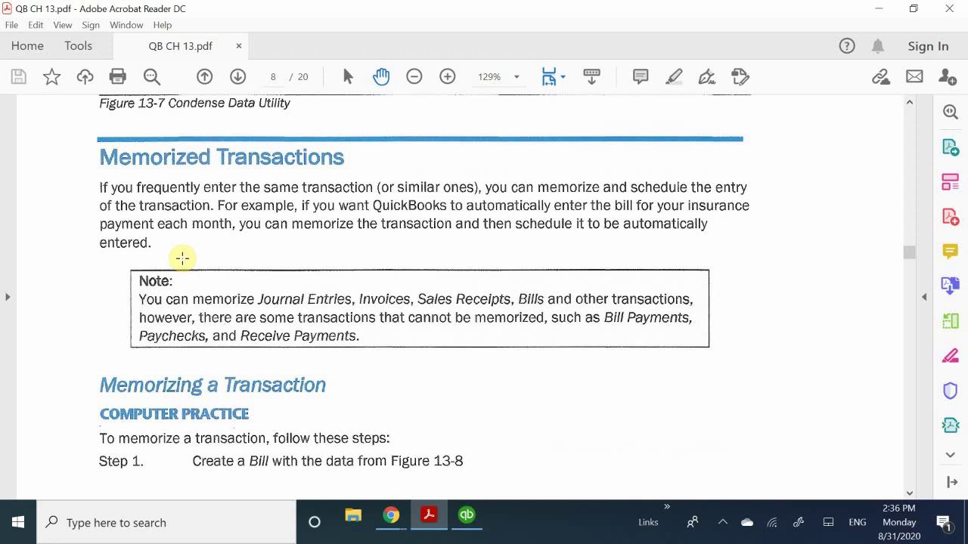
Step: Scroll past the textbook's Figure 13-8 $600 insurance bill, then switch to the QuickBooks Home Page
scroll(183, 257, "down", 3)
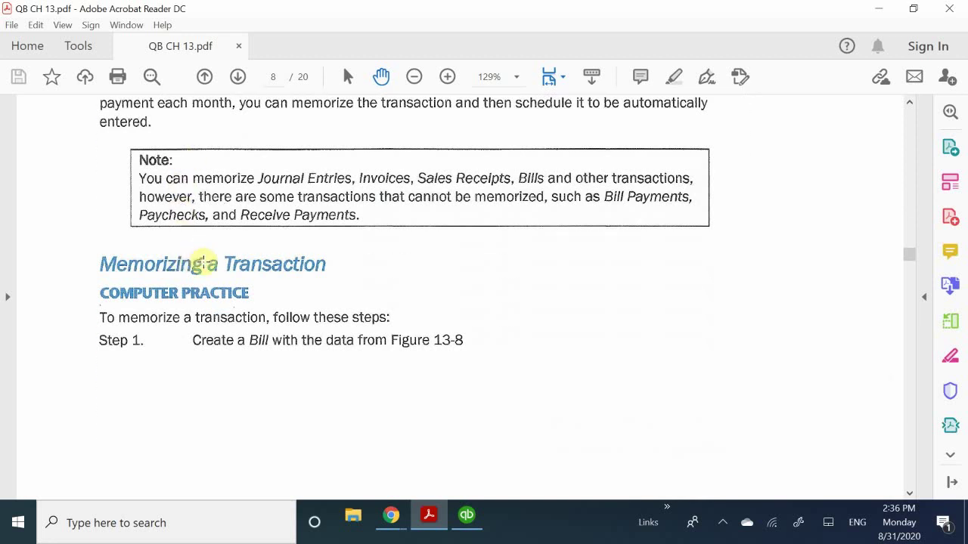
scroll(213, 252, "down", 4)
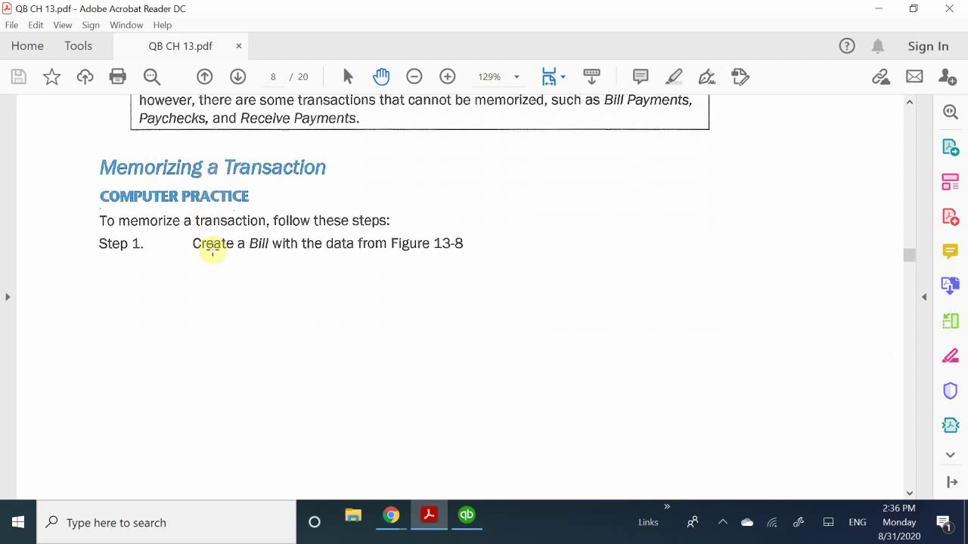
scroll(213, 252, "down", 1)
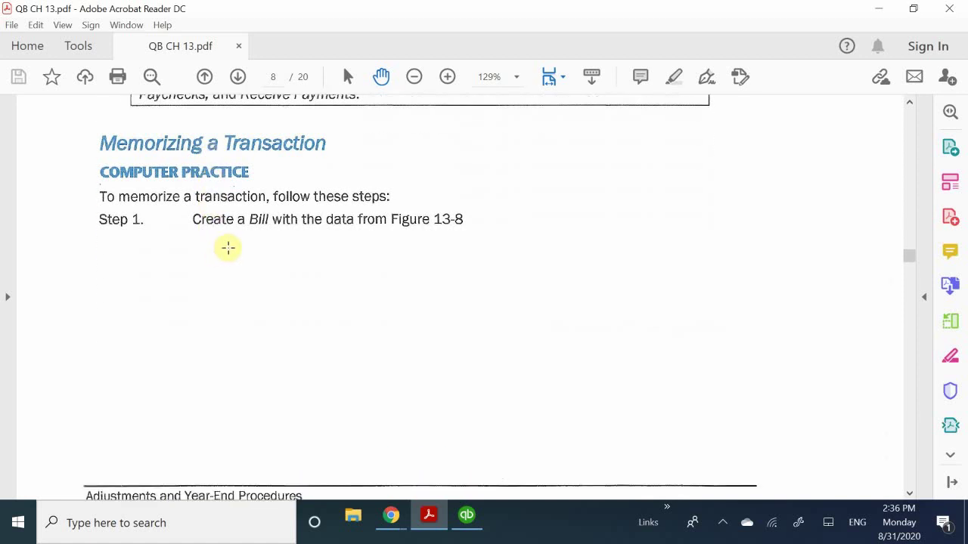
scroll(228, 247, "down", 17)
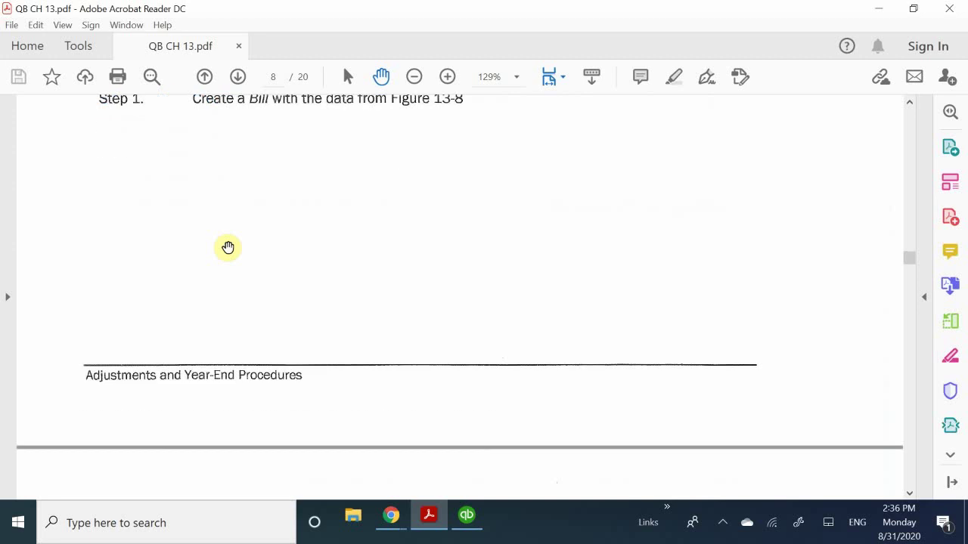
scroll(227, 247, "down", 7)
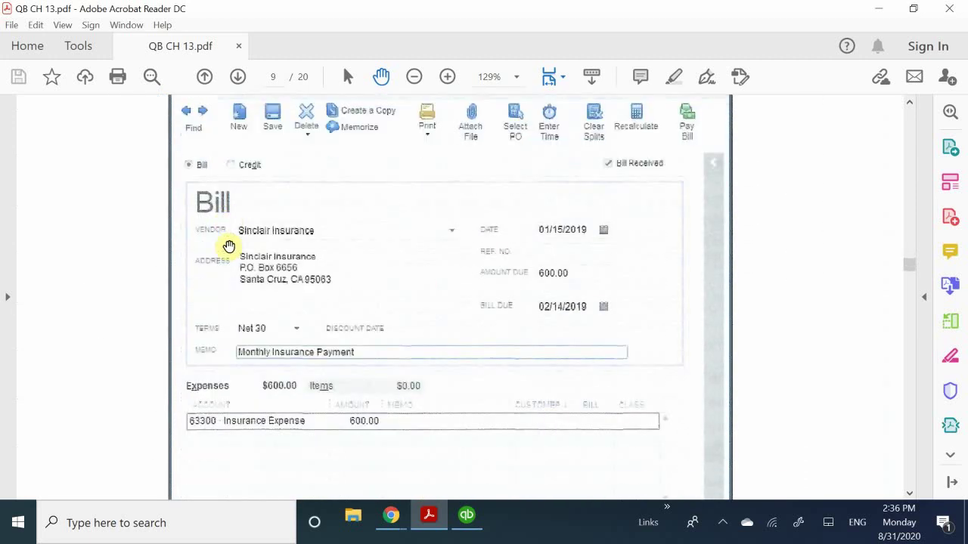
scroll(228, 247, "up", 1)
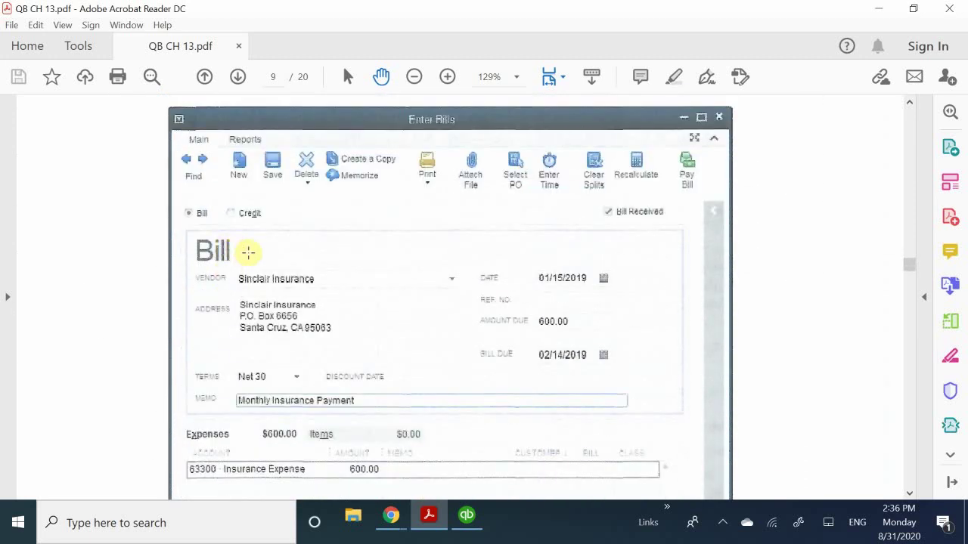
scroll(252, 251, "down", 1)
scroll(244, 280, "down", 1)
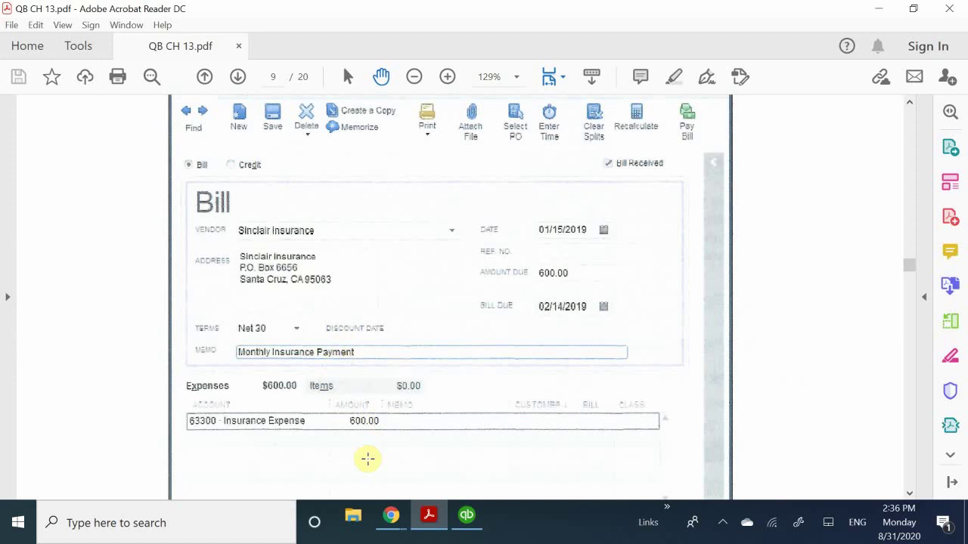
left_click(466, 517)
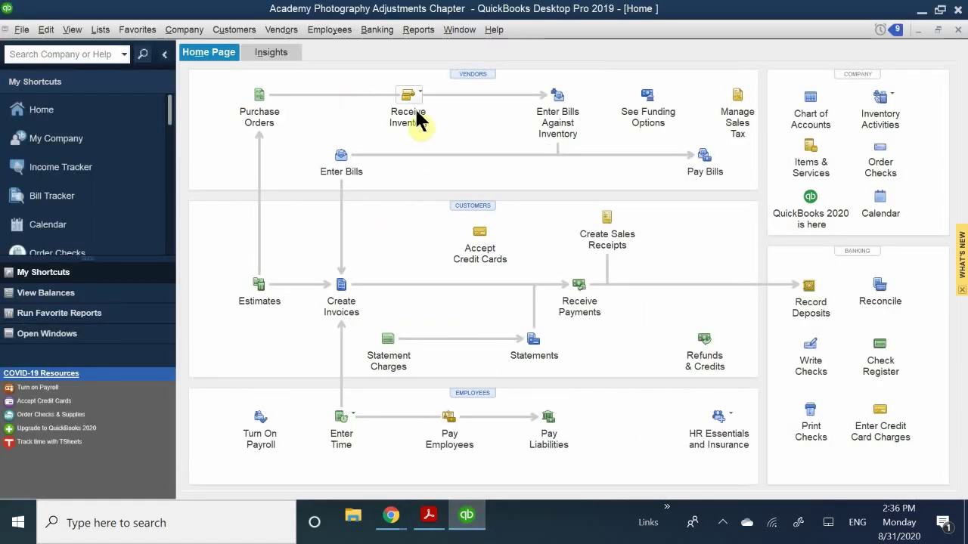
Step: Create a new bill with vendor Sinclair Insurance, filling in its address and Net 30 terms
left_click(340, 162)
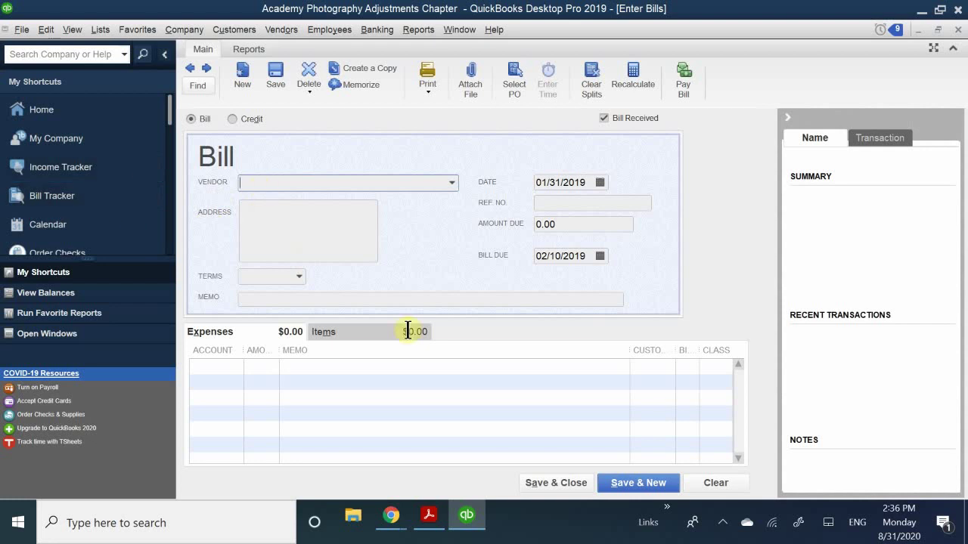
type("s")
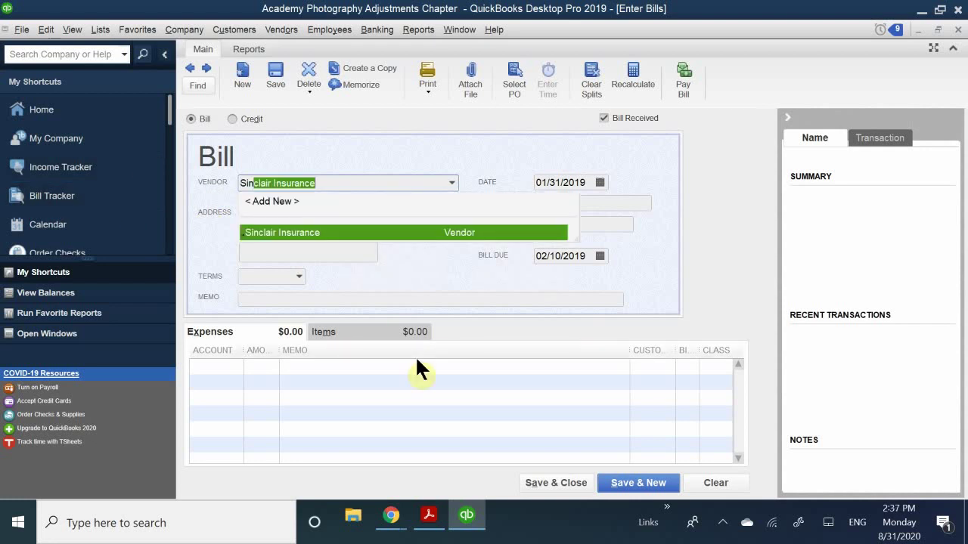
key("BackSpace")
key("BackSpace")
type("Sinc")
left_click(285, 231)
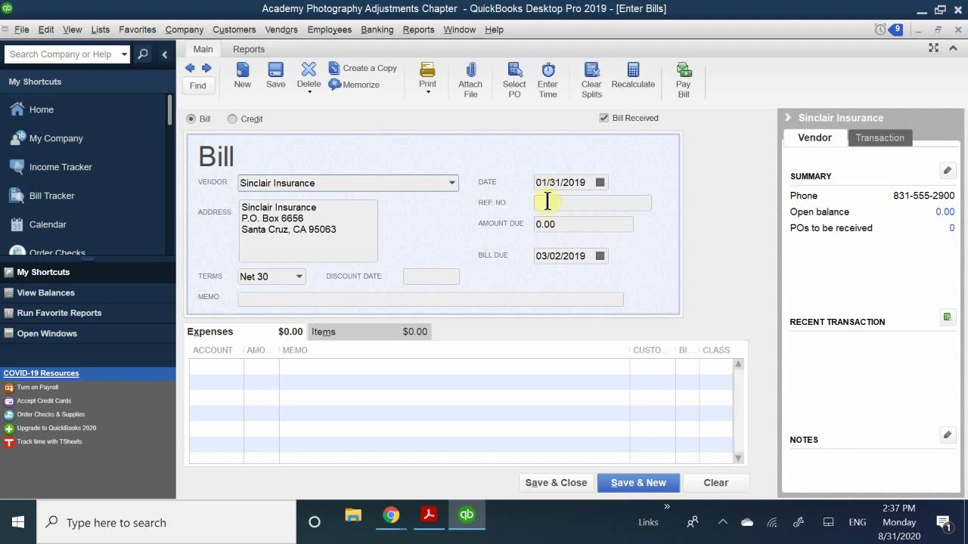
left_click(544, 207)
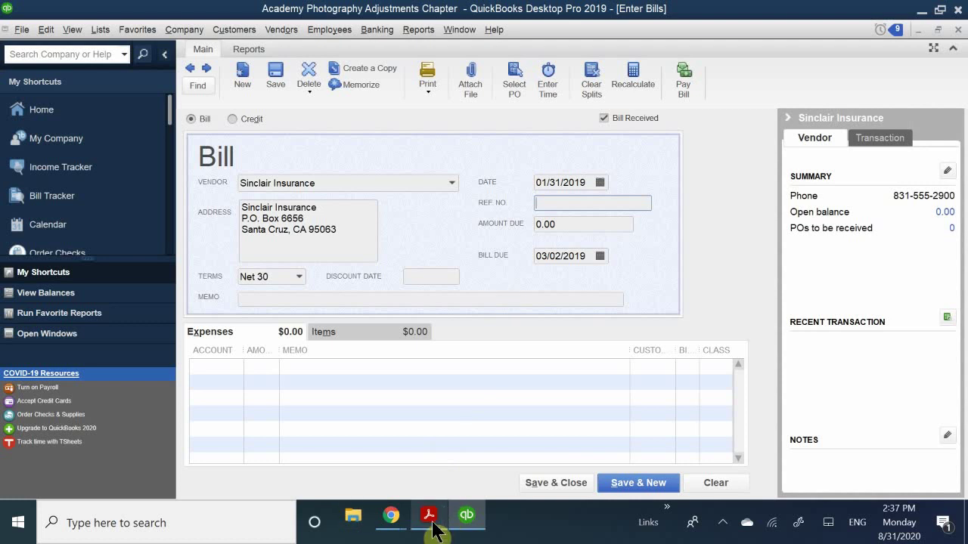
left_click(442, 490)
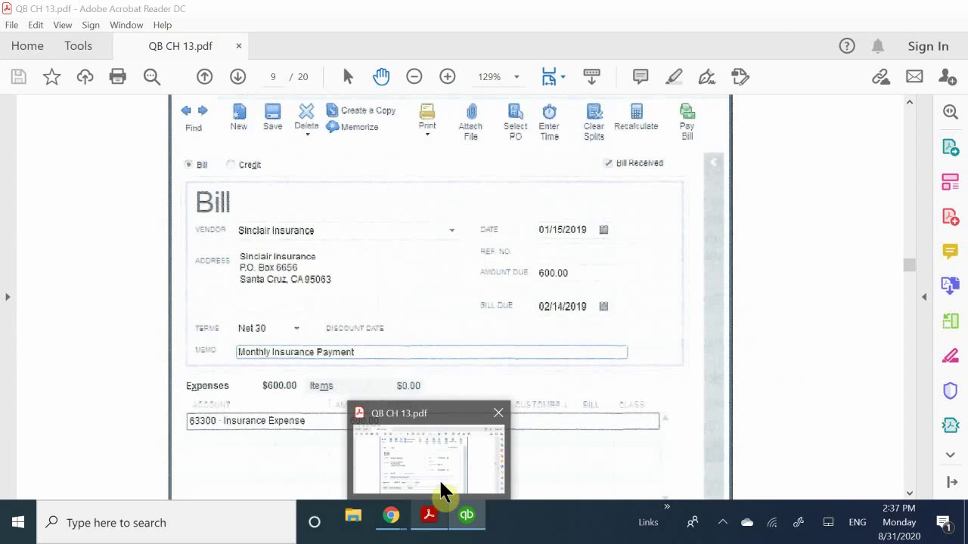
key("alt+Tab")
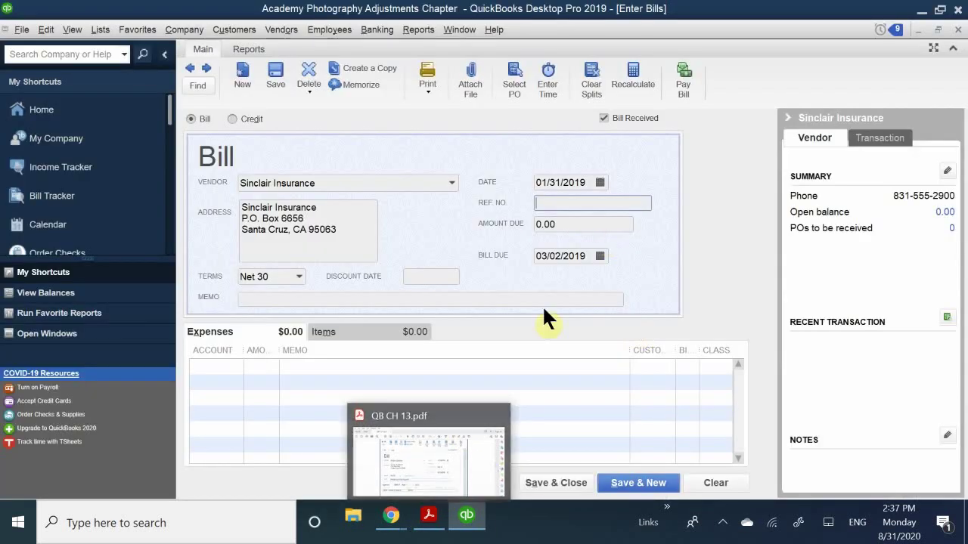
Step: Date the bill January 15, 2019 so the due date becomes 02/14/2019
left_click(600, 183)
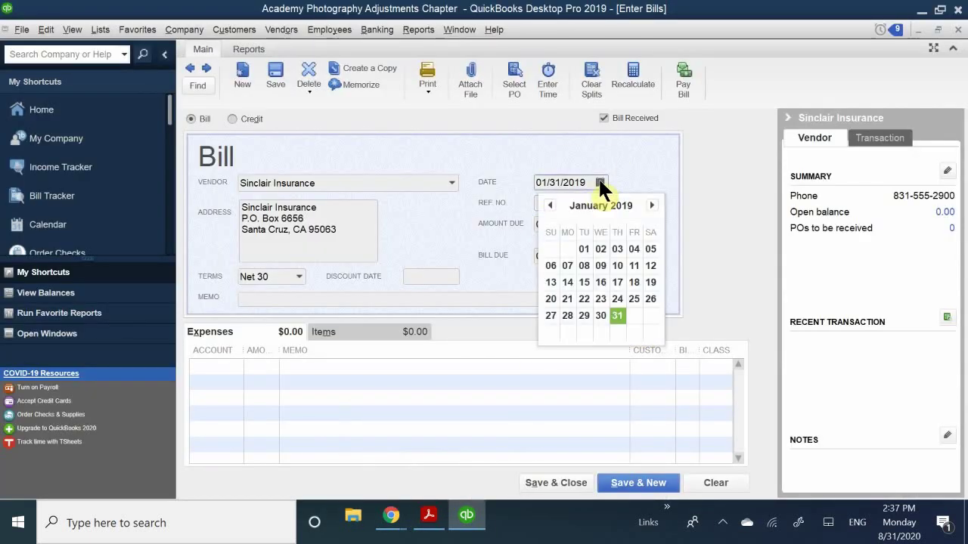
left_click(587, 280)
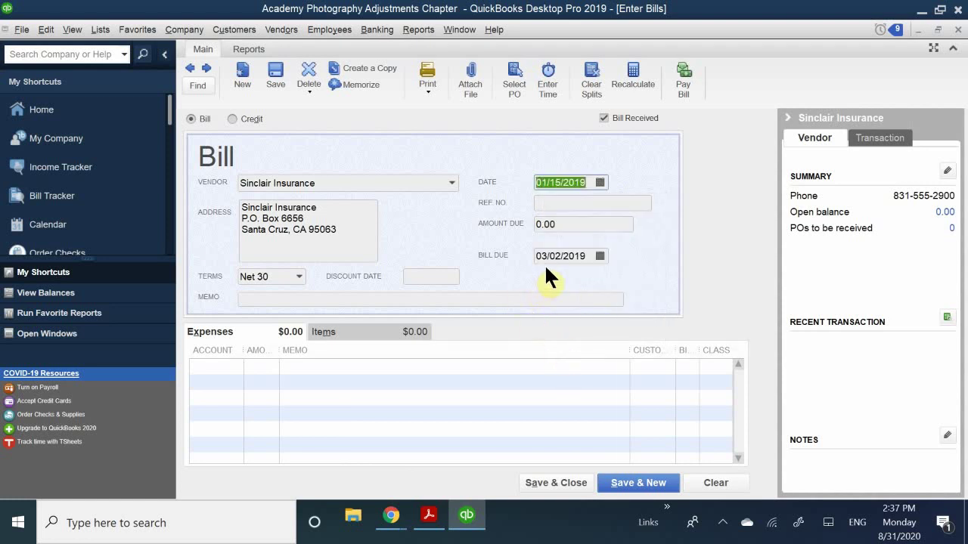
left_click(570, 224)
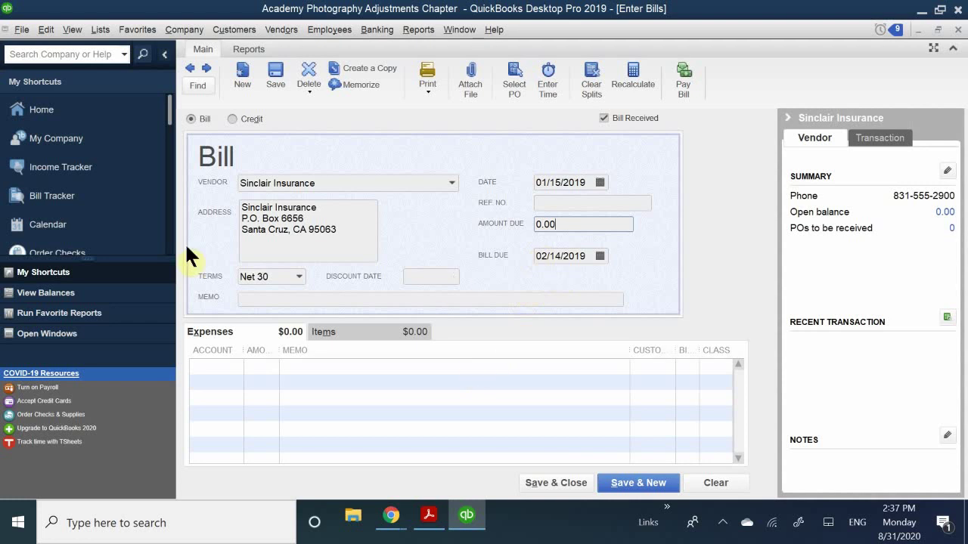
Step: Select the first Expenses account cell and briefly minimize QuickBooks to compare with the textbook figure
left_click(222, 367)
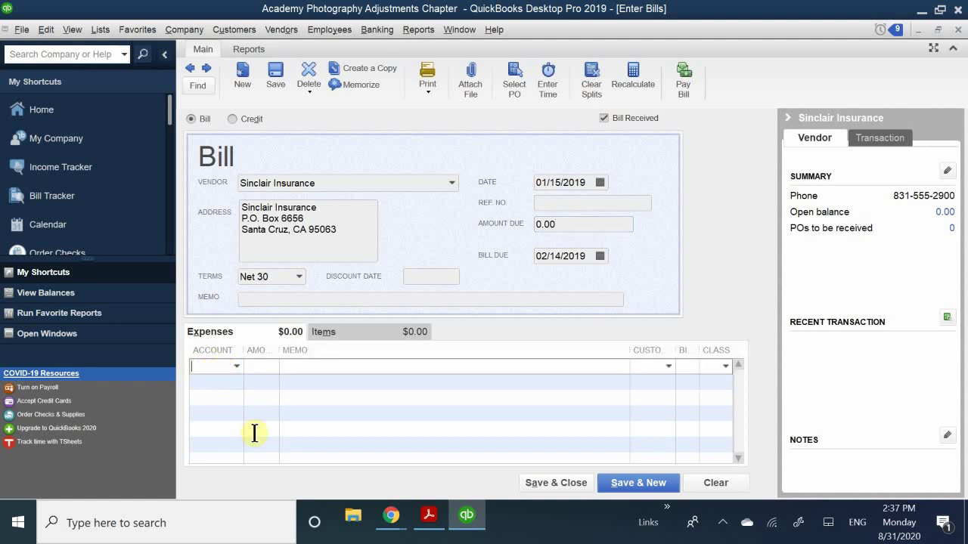
left_click(466, 519)
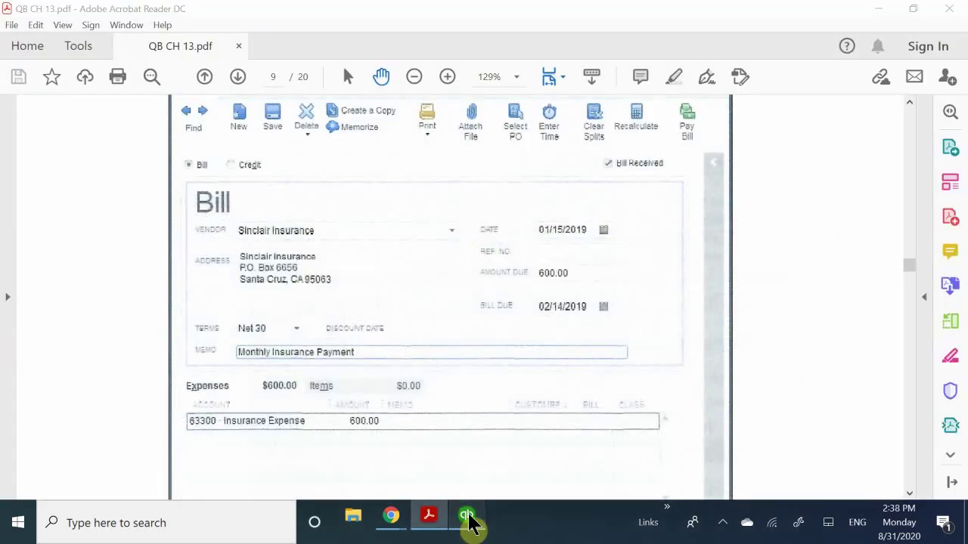
left_click(467, 520)
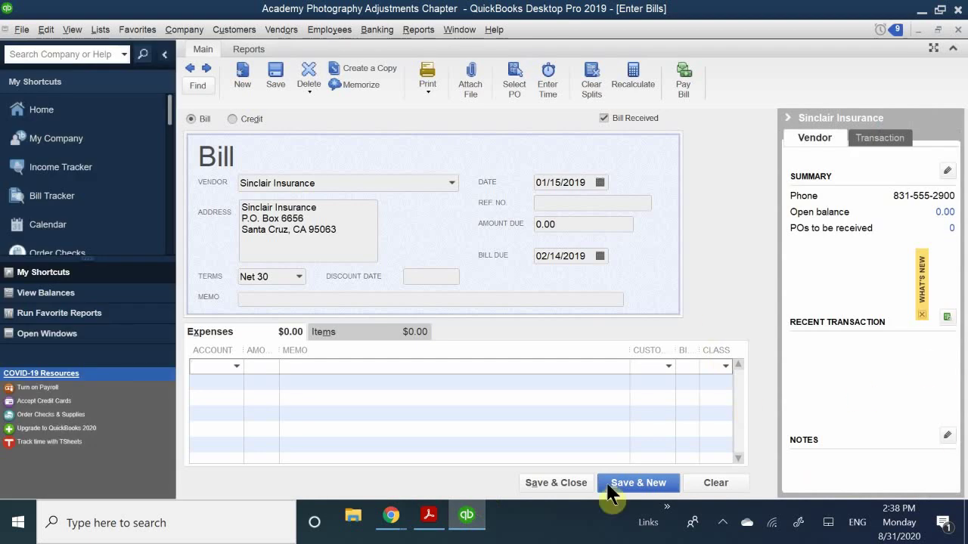
left_click(724, 522)
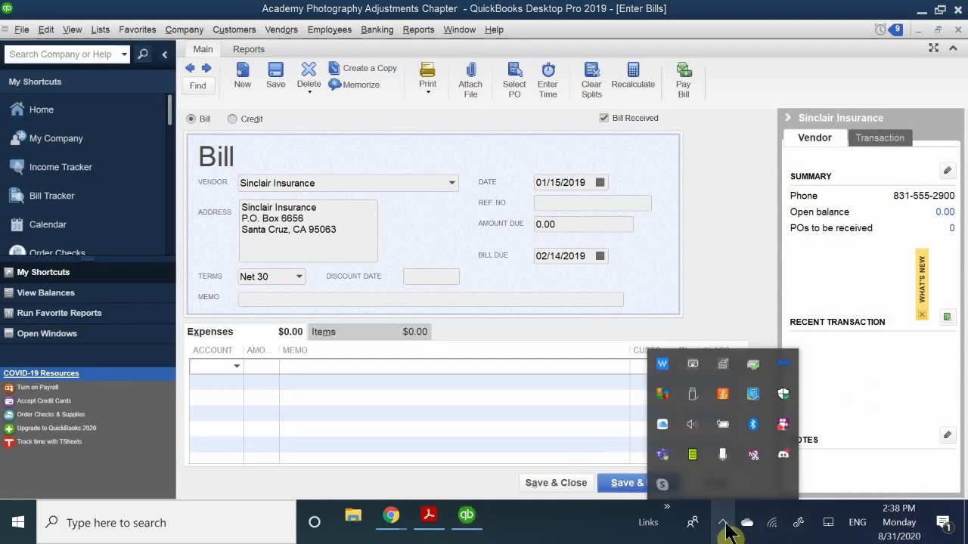
right_click(783, 426)
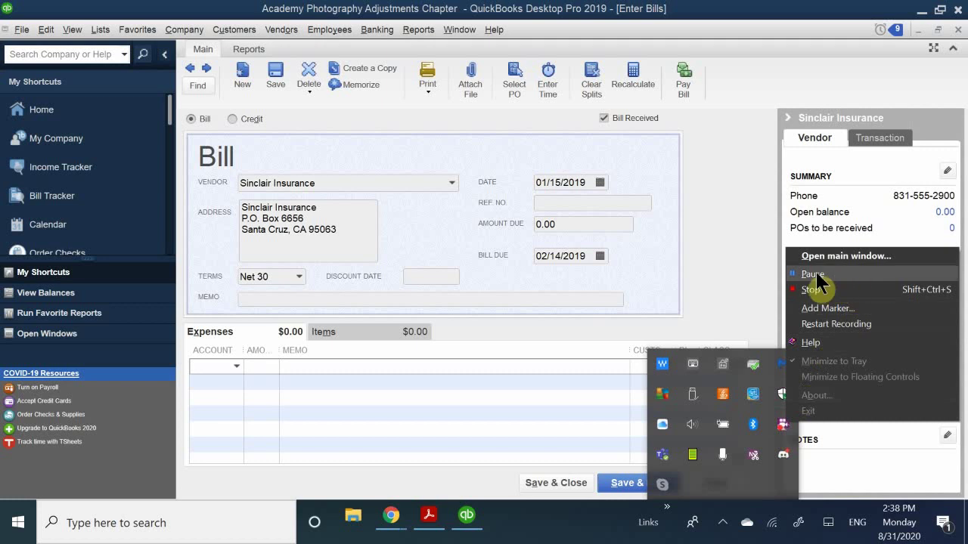